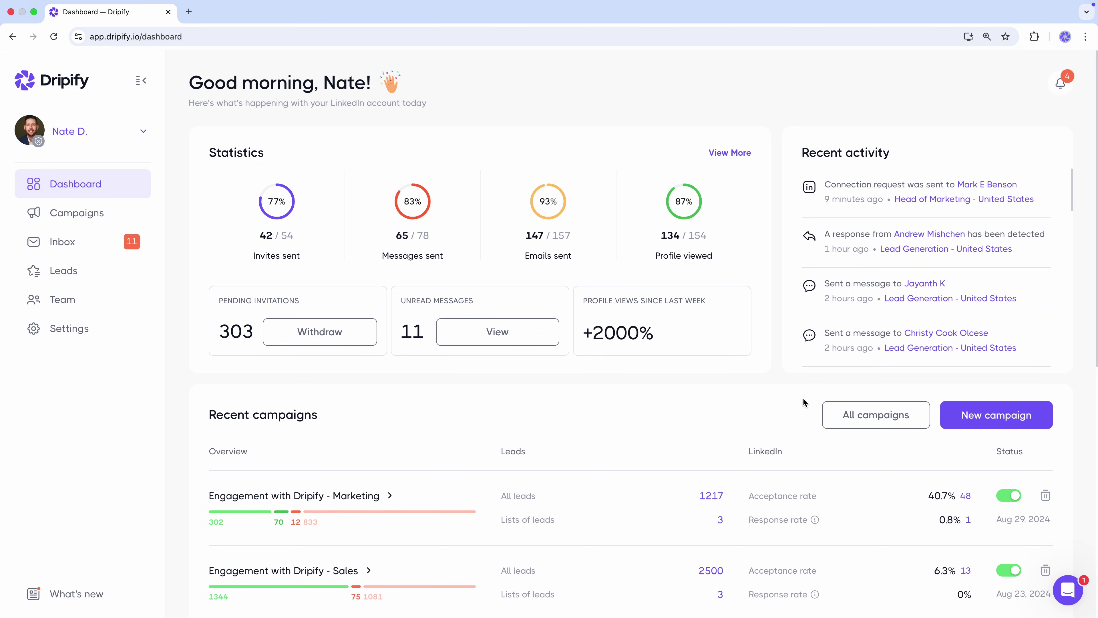
Start a new campaign and pick Basic LinkedIn Search as the lead source.
click(969, 413)
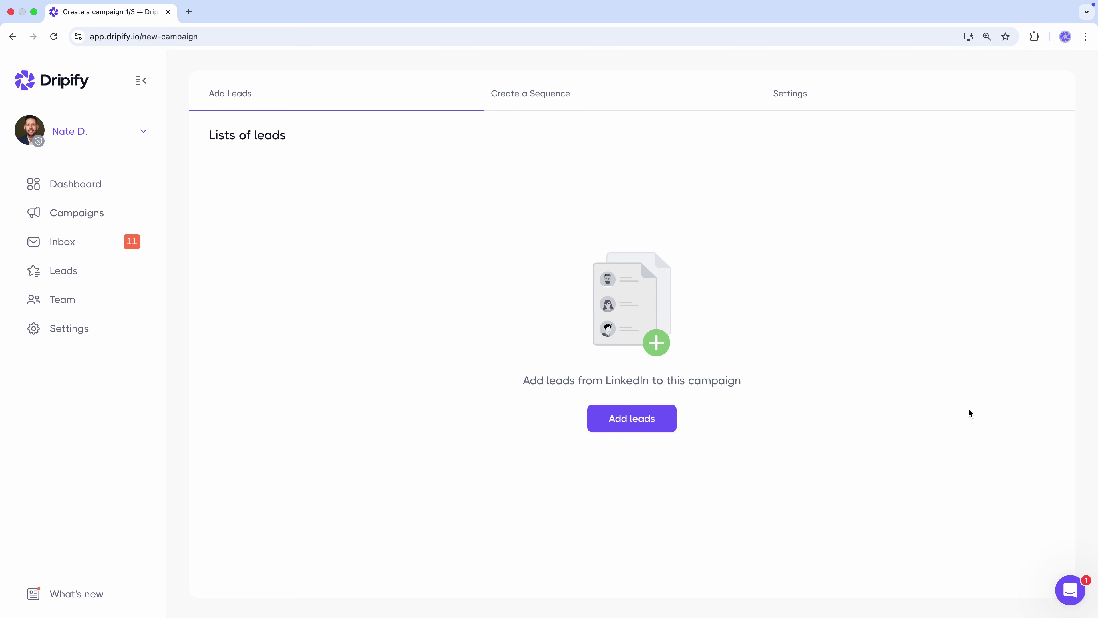
click(655, 416)
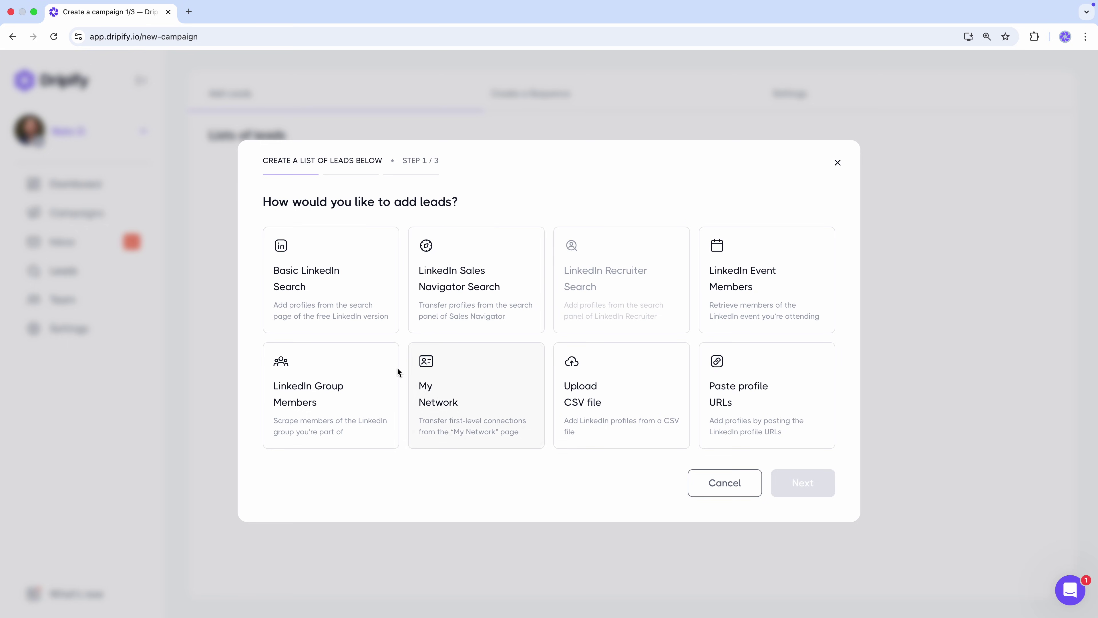
click(339, 301)
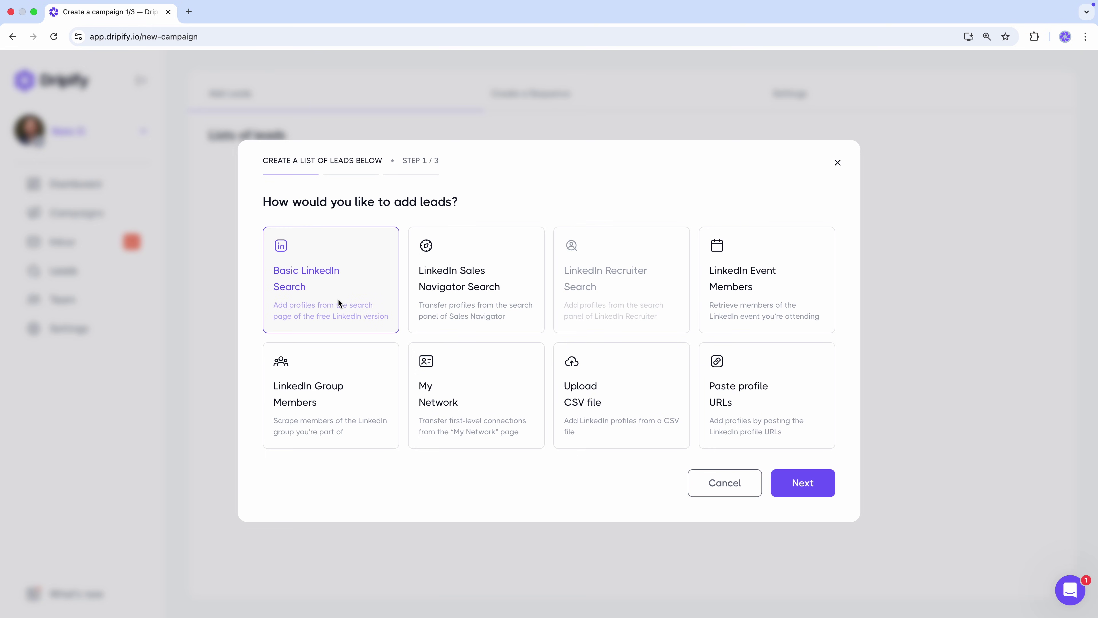
click(826, 482)
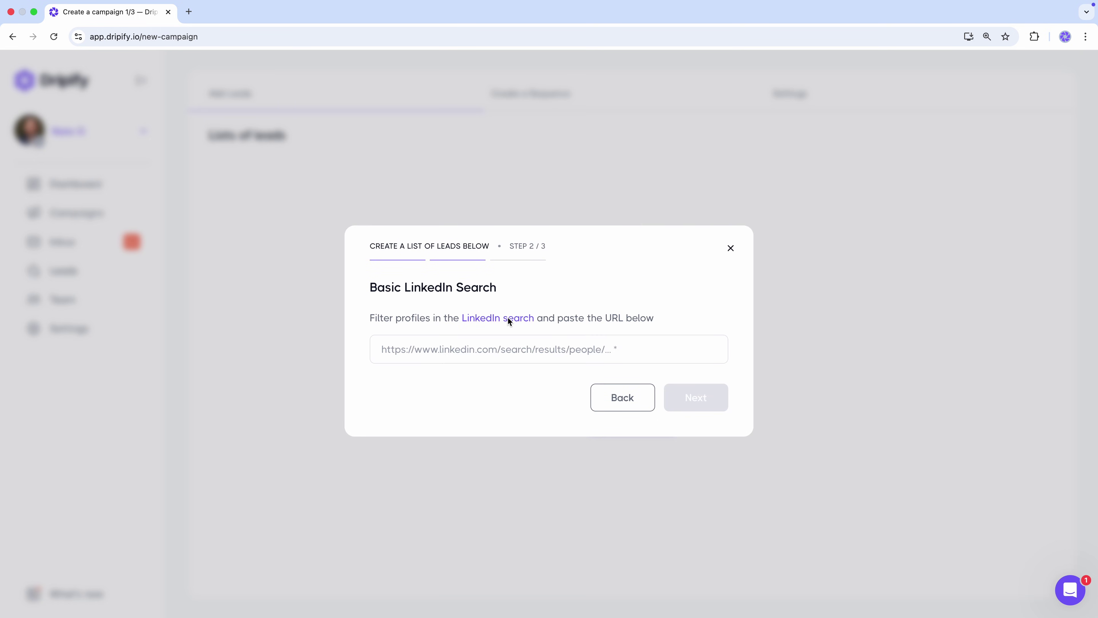
Search LinkedIn for title CMO: 2nd and 3rd+, United States, Technology, Information and Internet.
click(510, 320)
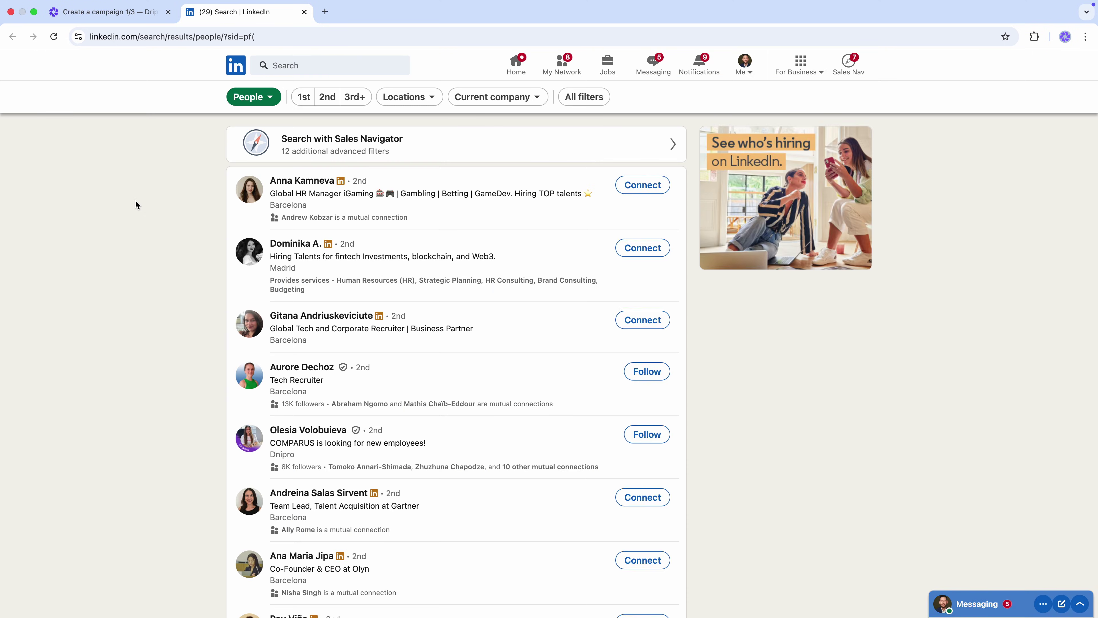
click(595, 97)
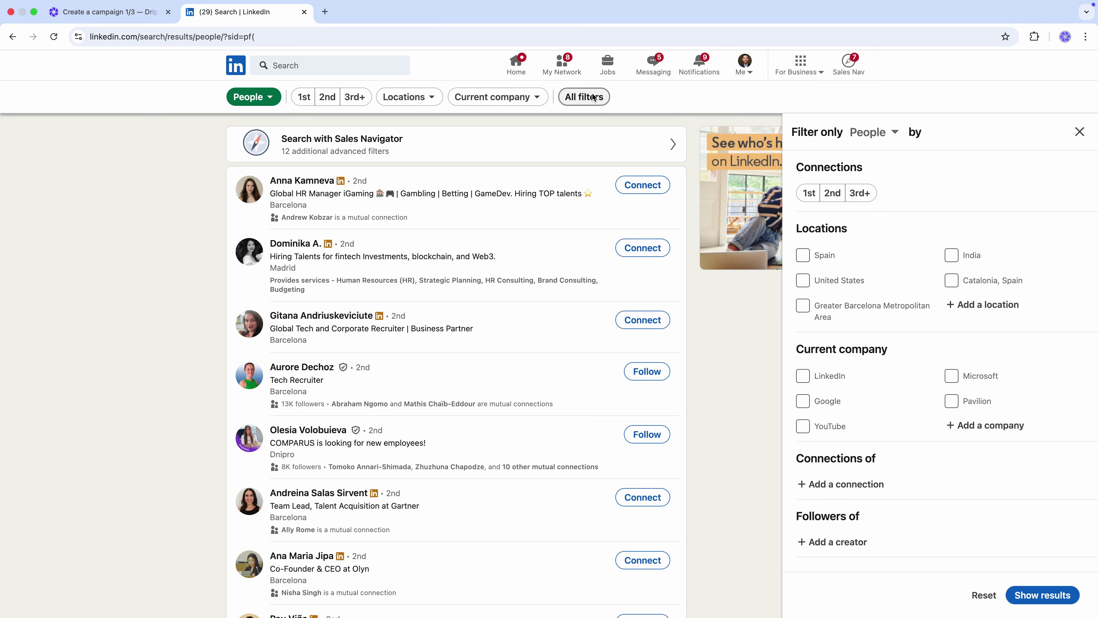
click(832, 193)
click(858, 194)
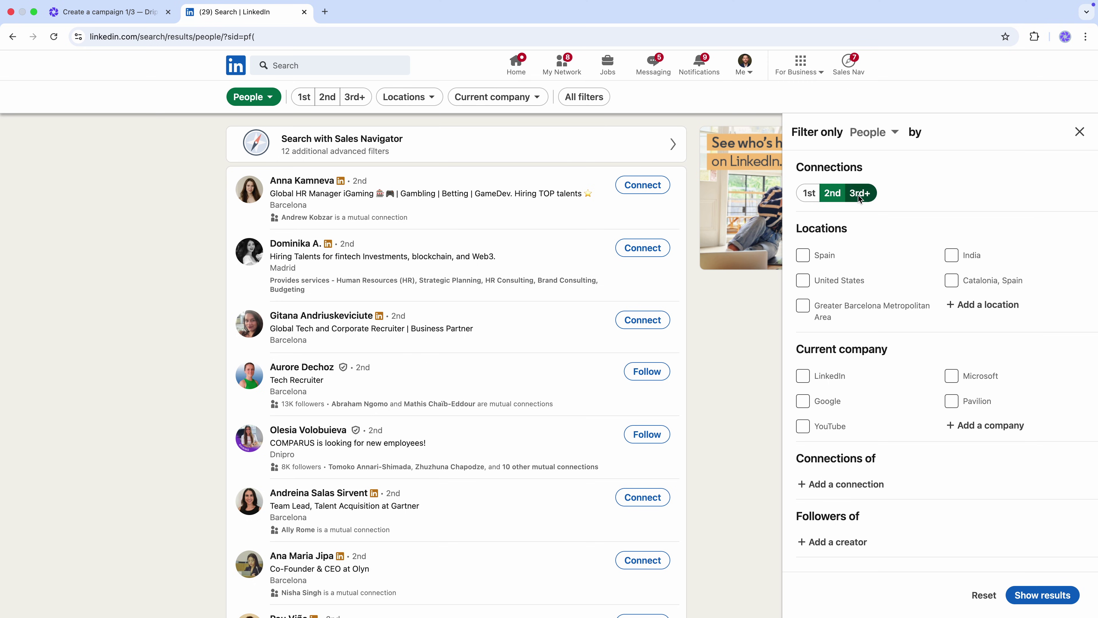
click(797, 281)
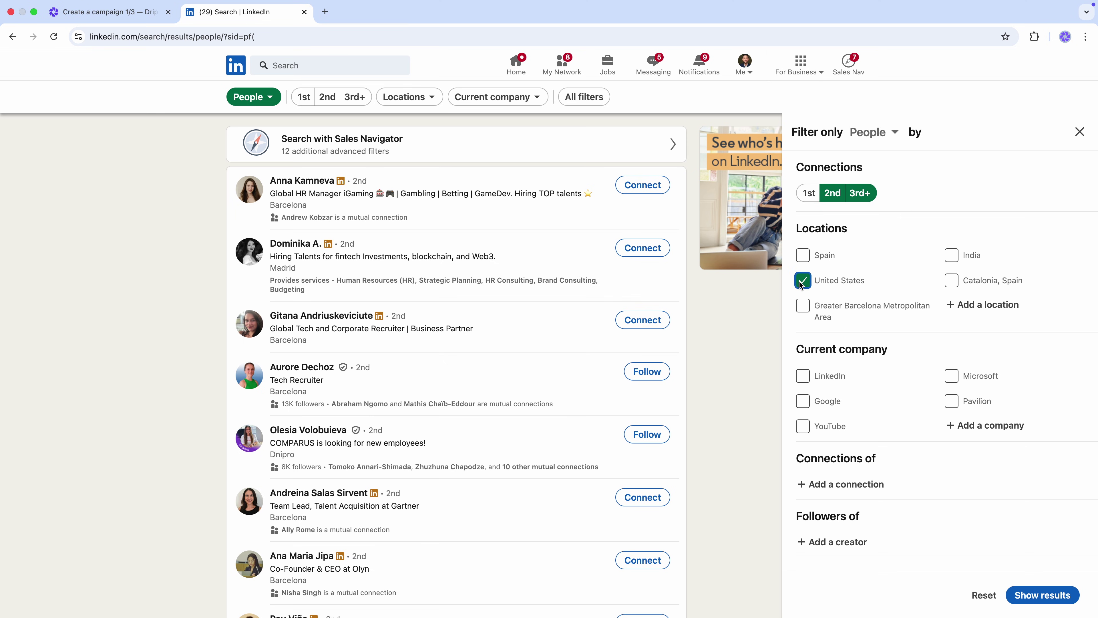
scroll(791, 294, down, 10)
click(937, 335)
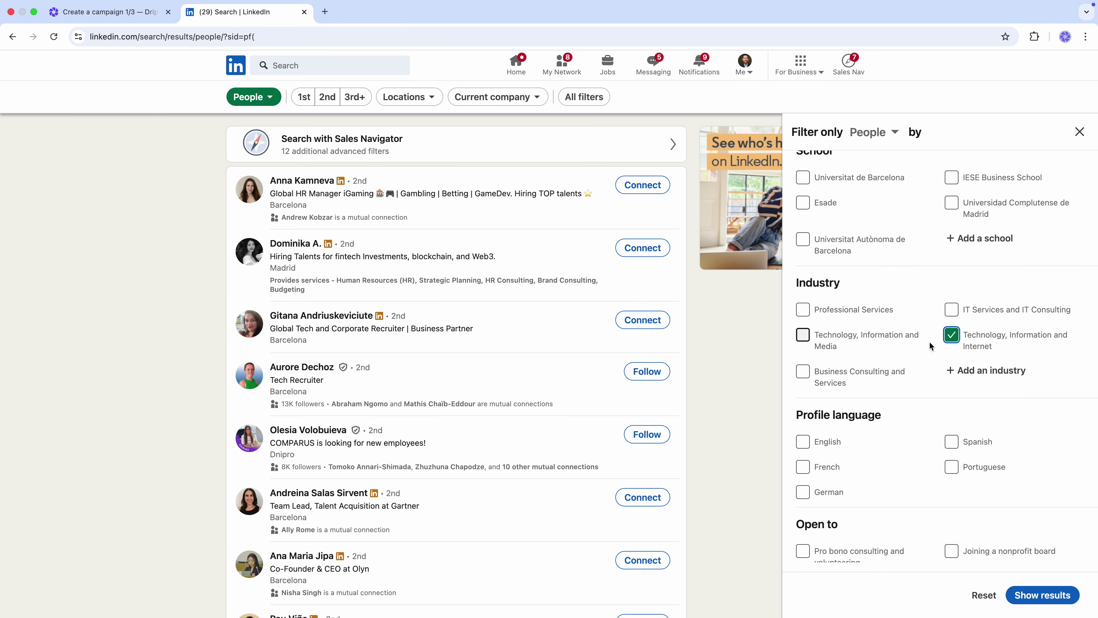
scroll(937, 349, down, 6)
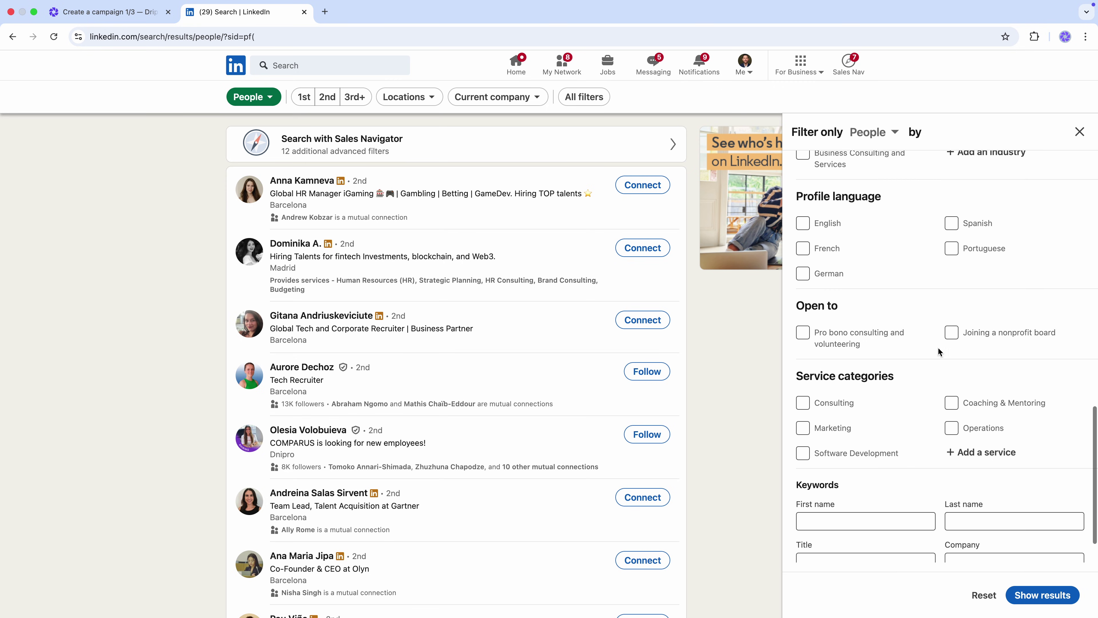
click(861, 510)
text(CMO)
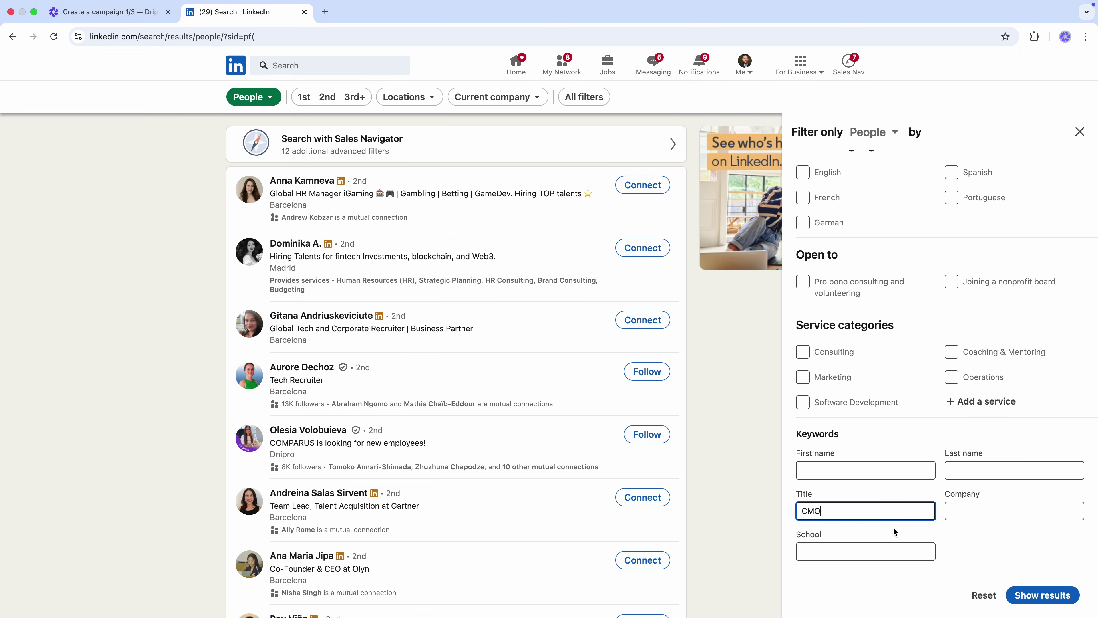
click(1042, 595)
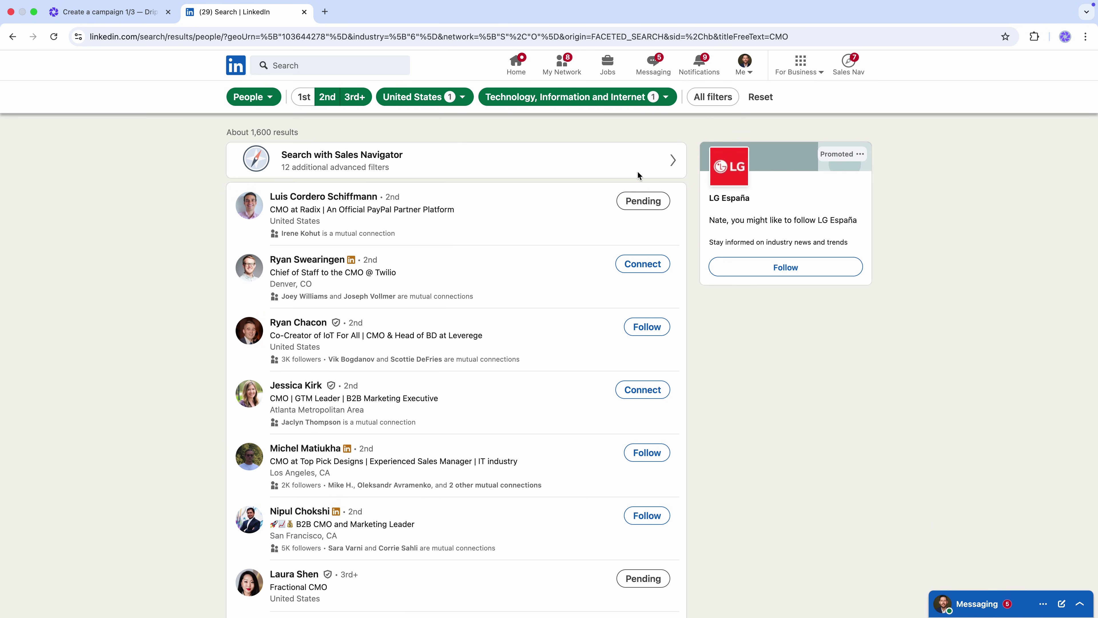
Copy the LinkedIn results URL and paste it into Dripify's search URL field.
click(558, 38)
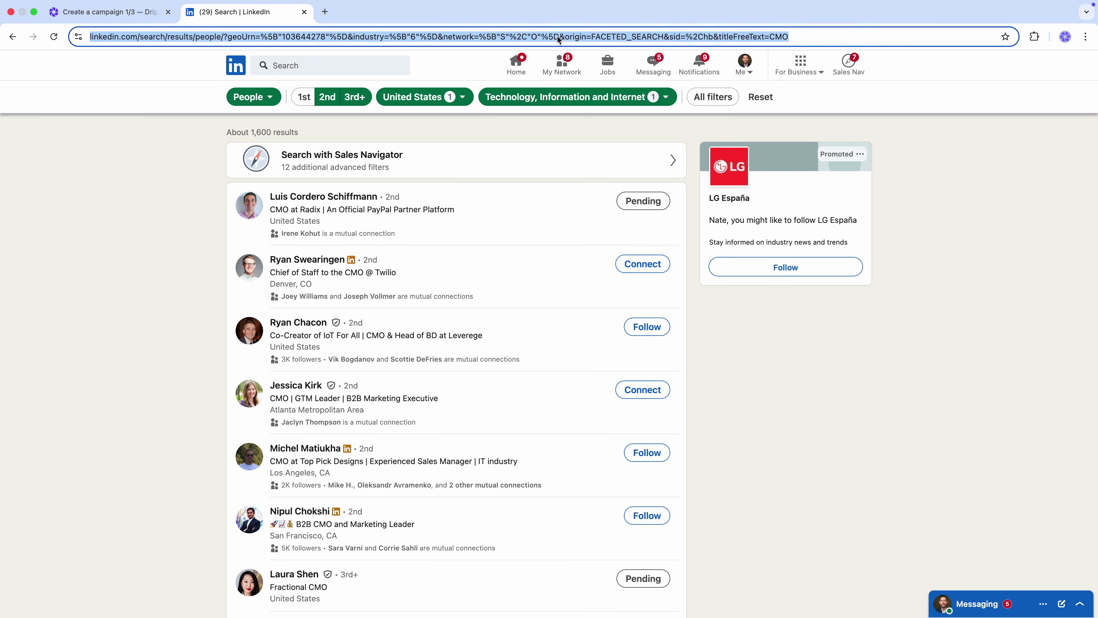
key(super+c)
click(108, 15)
click(483, 348)
key(super+v)
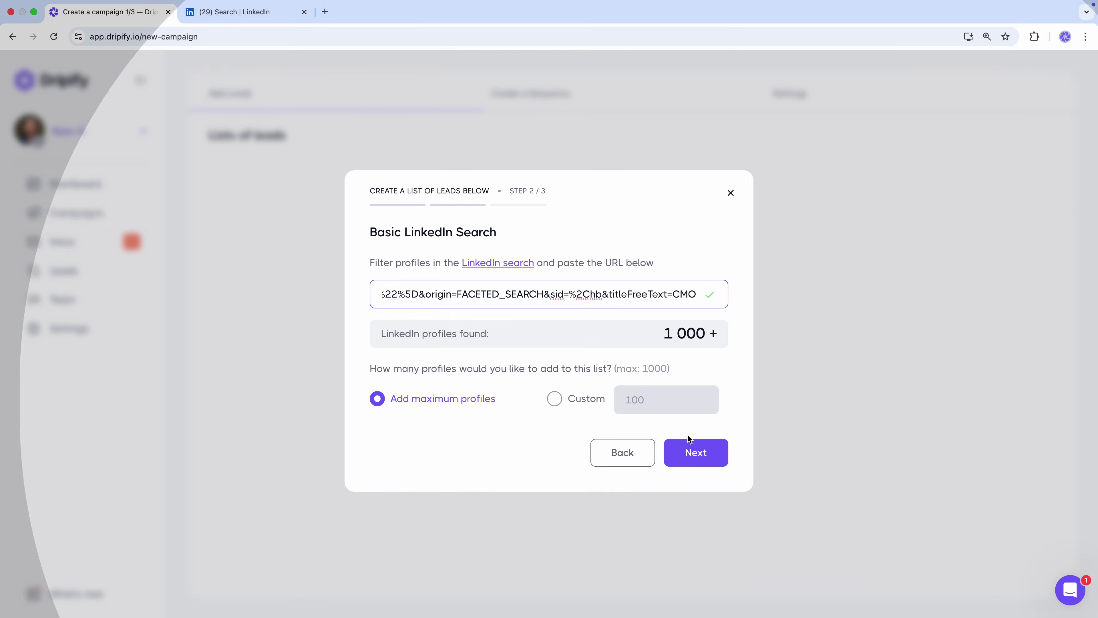
Keep maximum profiles and create the lead list 'CMO - USA - Tech and Info'.
click(696, 450)
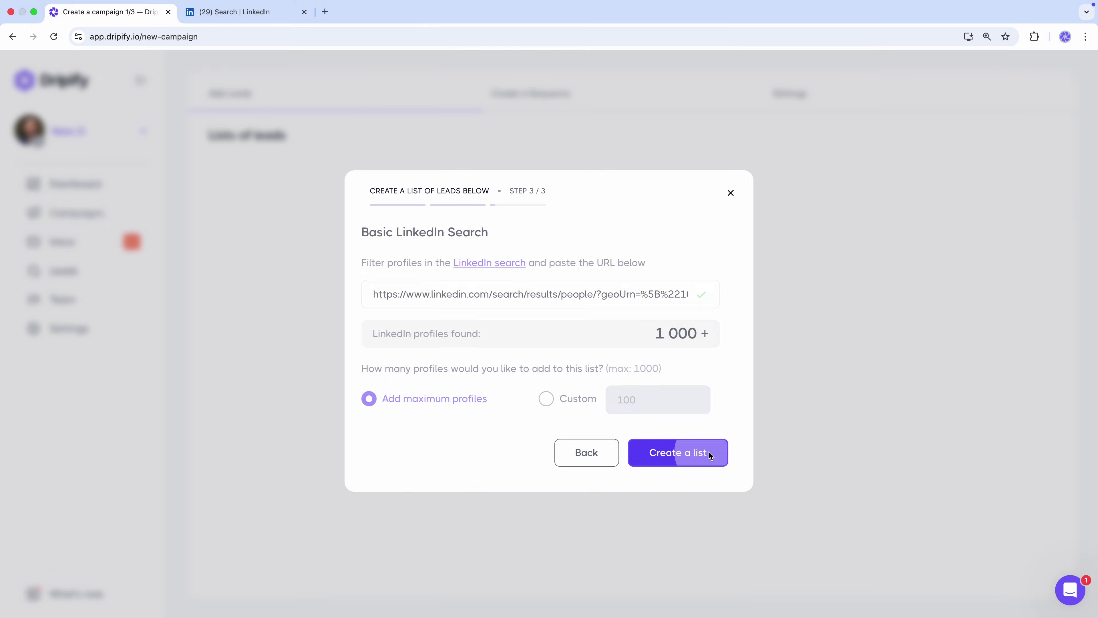
click(495, 353)
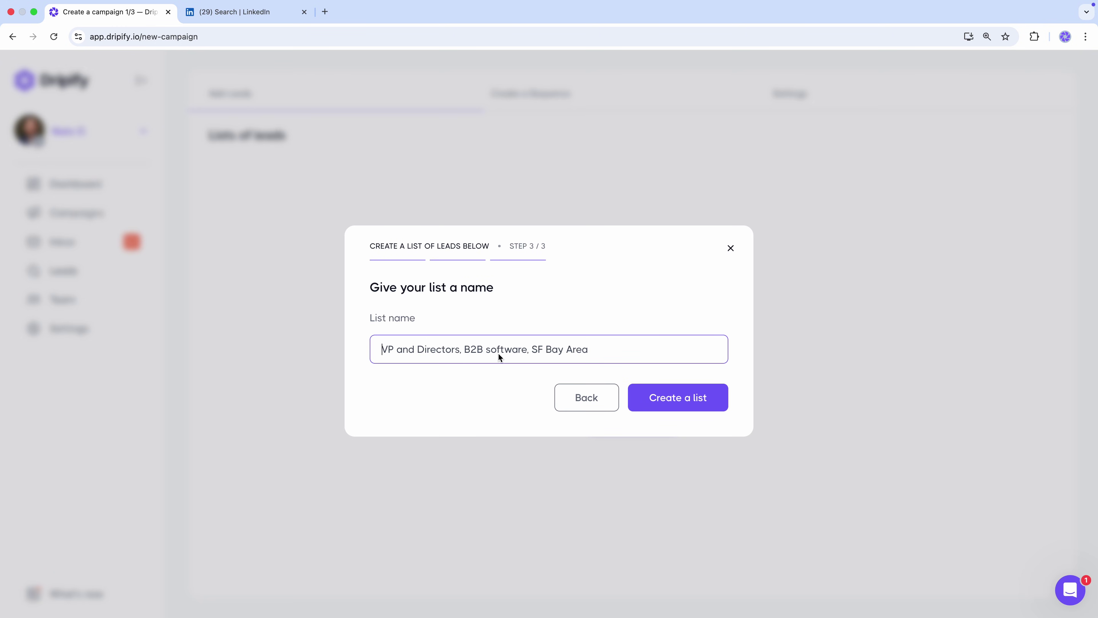
text(CMO - USA -)
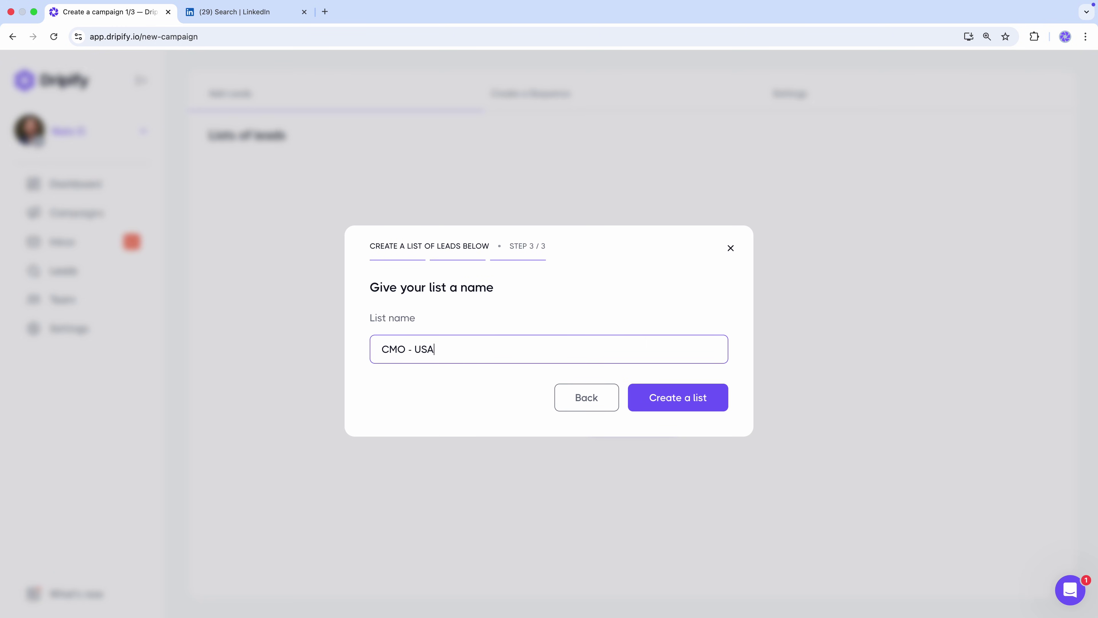
text( Tech and Info)
click(667, 394)
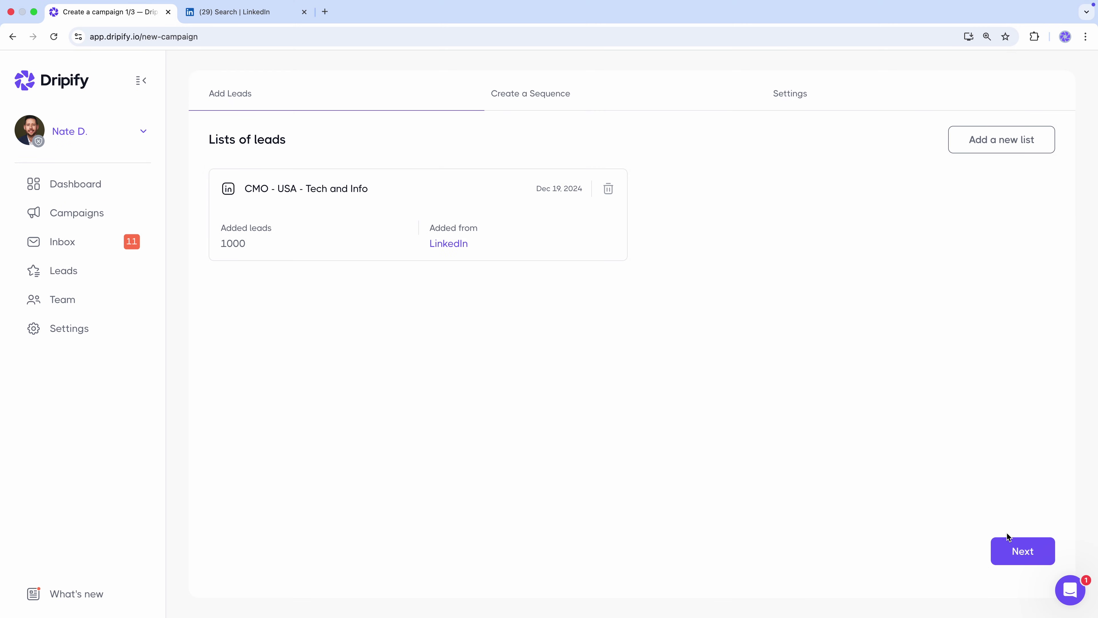
Skip the sequence templates and start a blank custom campaign.
click(1010, 546)
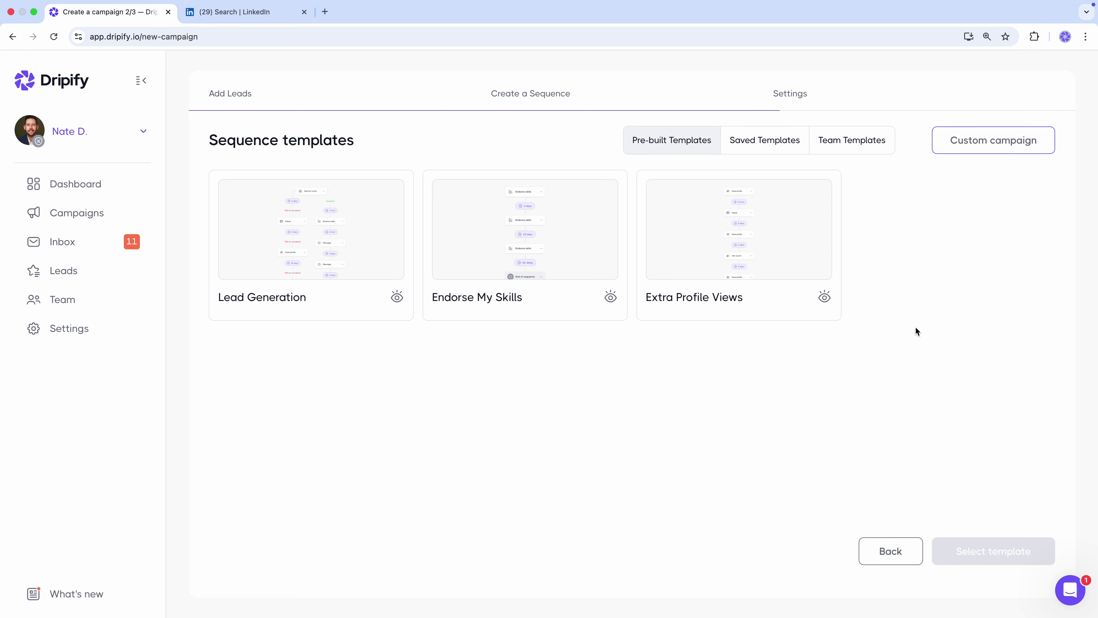
click(984, 145)
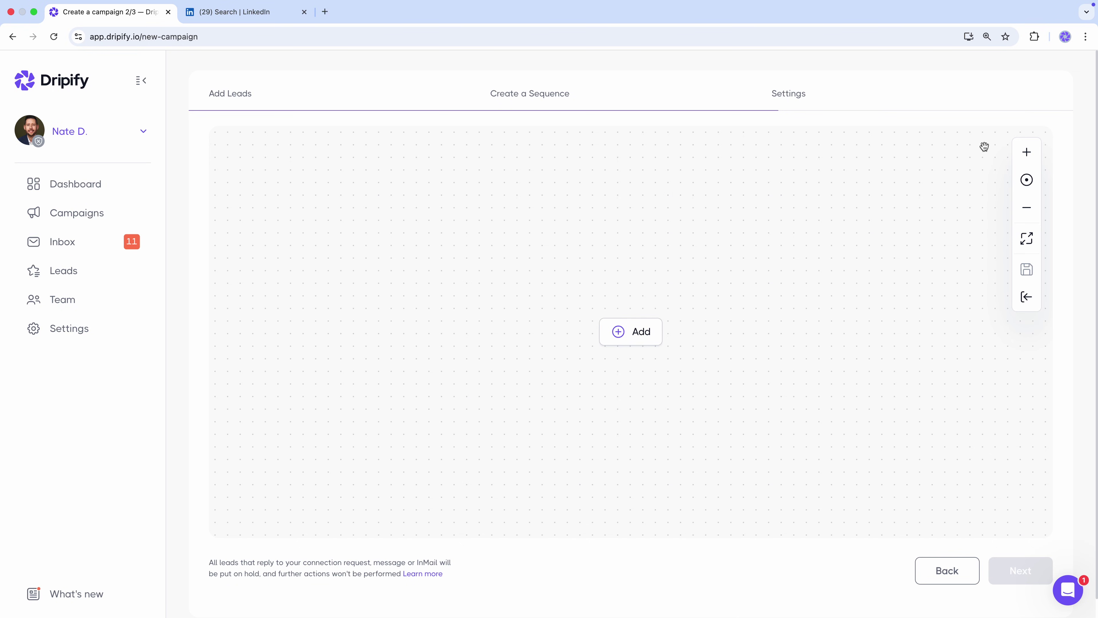
Add Send an invite as the first sequence step and open its note.
click(652, 328)
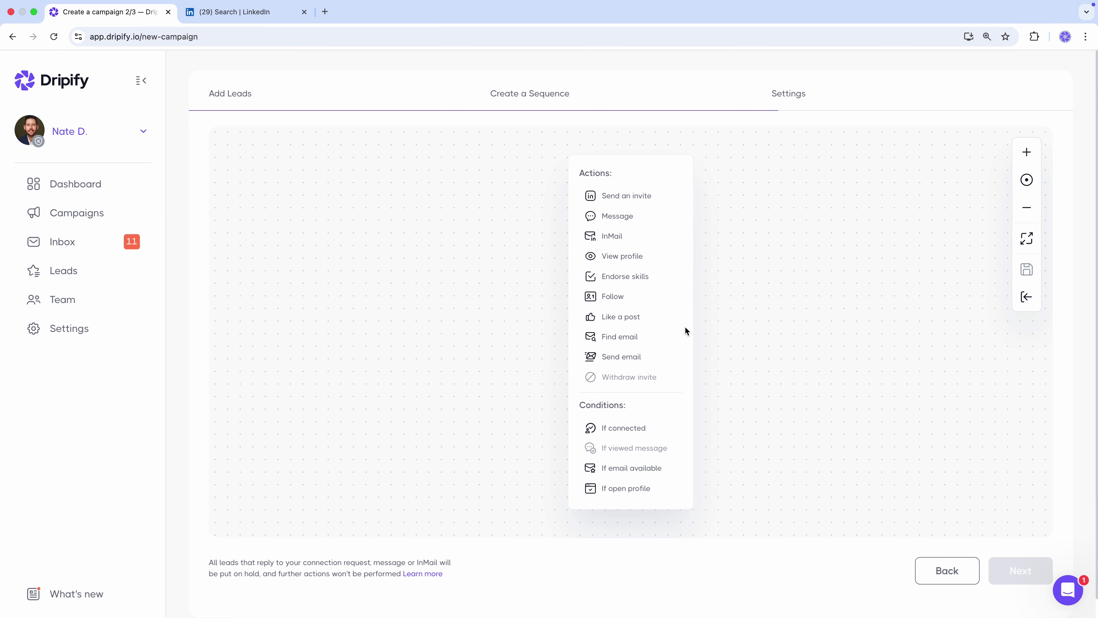
click(665, 196)
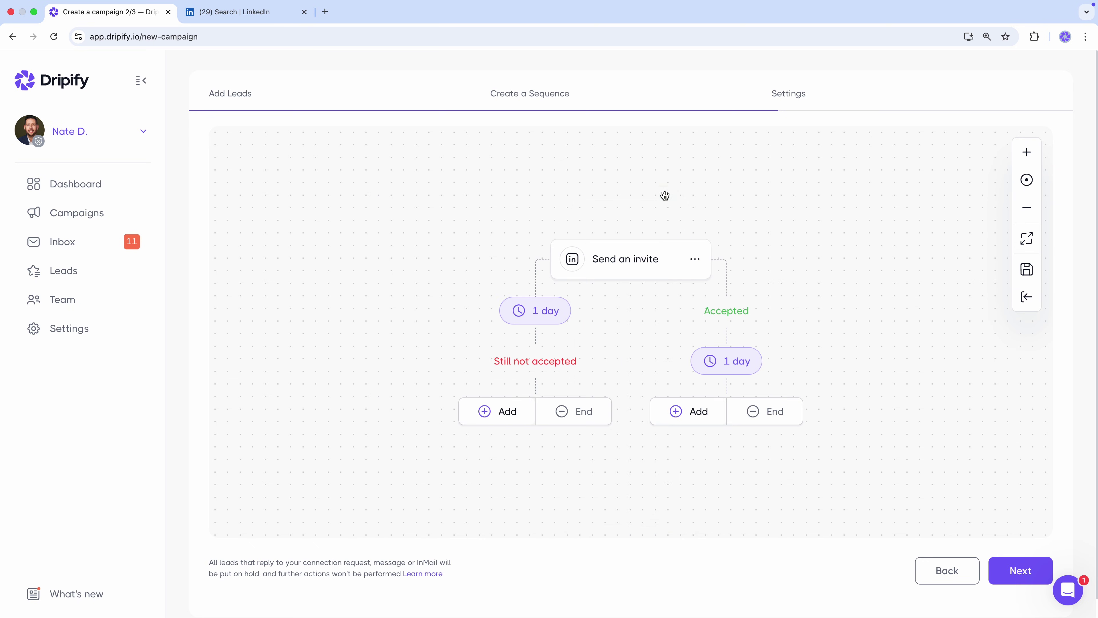
click(640, 259)
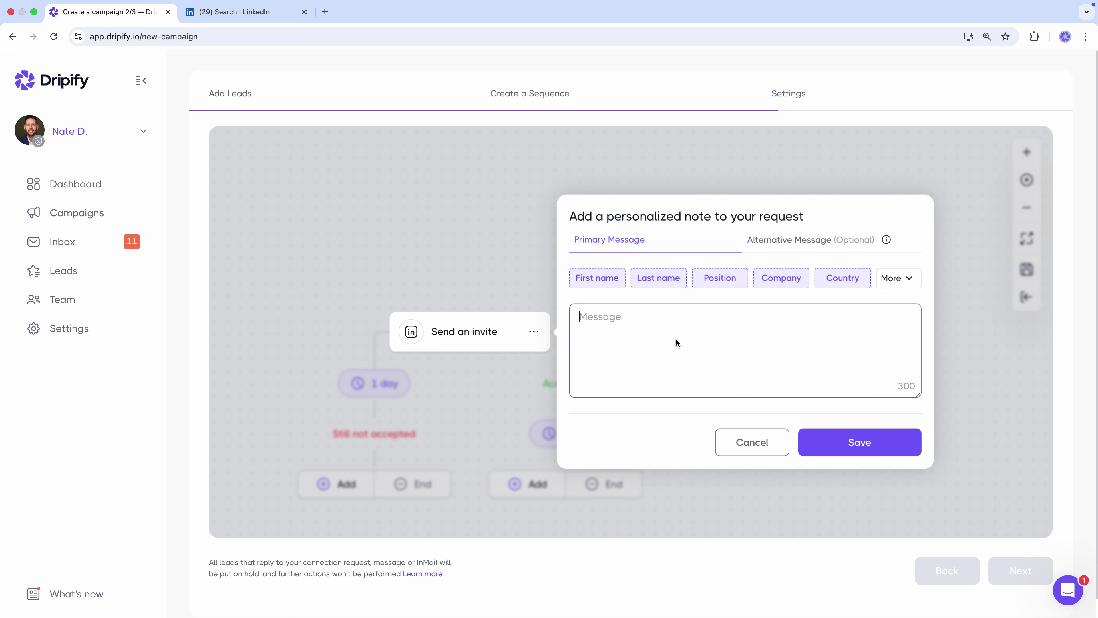
Write and save the invite note greeting by First name and mentioning their Company, signed off by the sender.
text(Hi)
click(596, 279)
text(,)
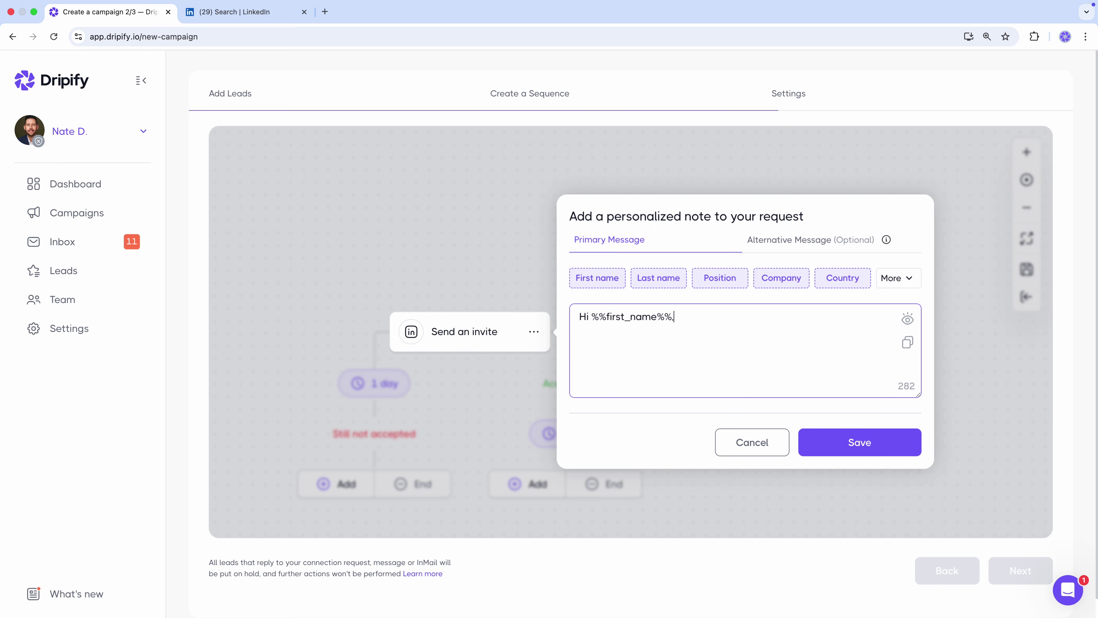
key(Return)
text(I've been following the marketing strategies you're implementing at)
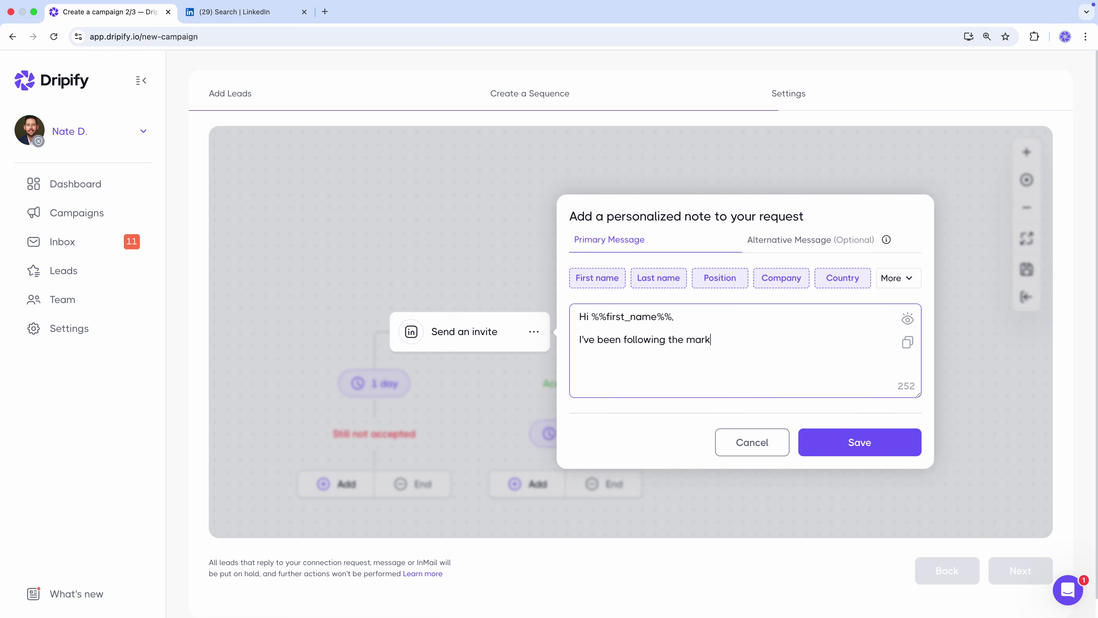
click(782, 277)
text(and would love to connect. I believe there are many opportunities for us to share insights and potentially collaborate.)
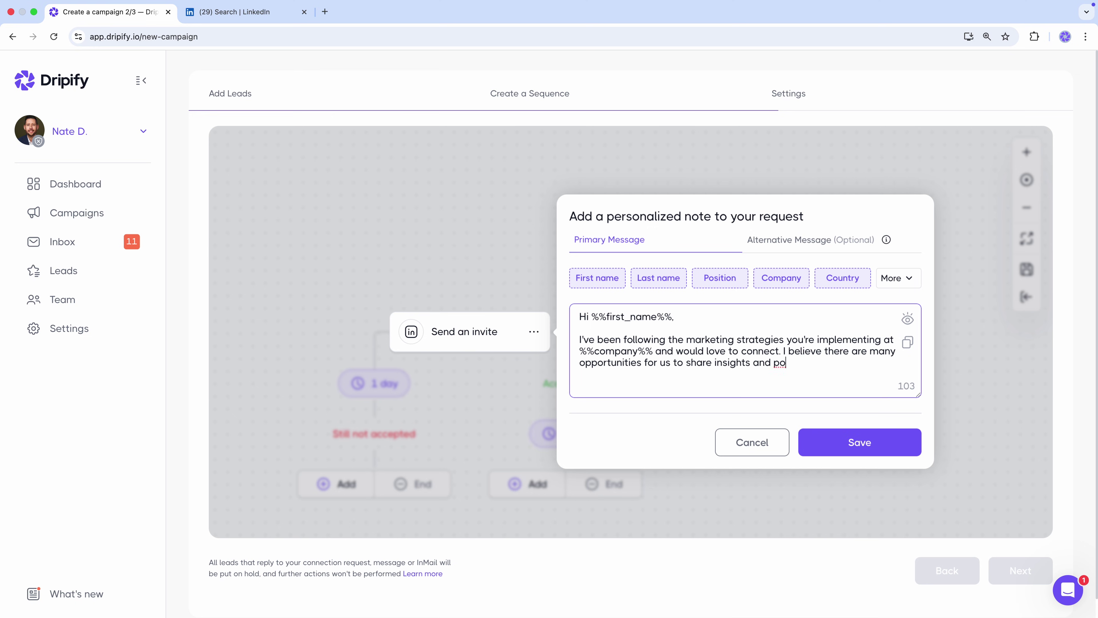
key(Return)
key(Return)
text(Thank you,)
key(Return)
text(Nate)
click(859, 447)
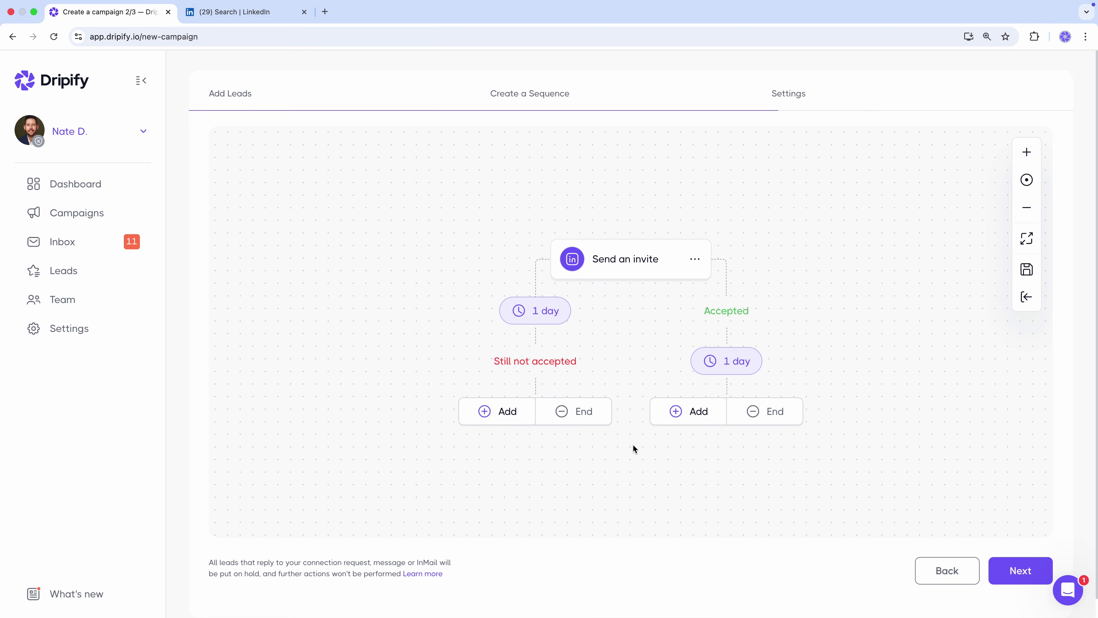
Add a View profile step to the not-accepted branch with a 3-day wait.
click(512, 416)
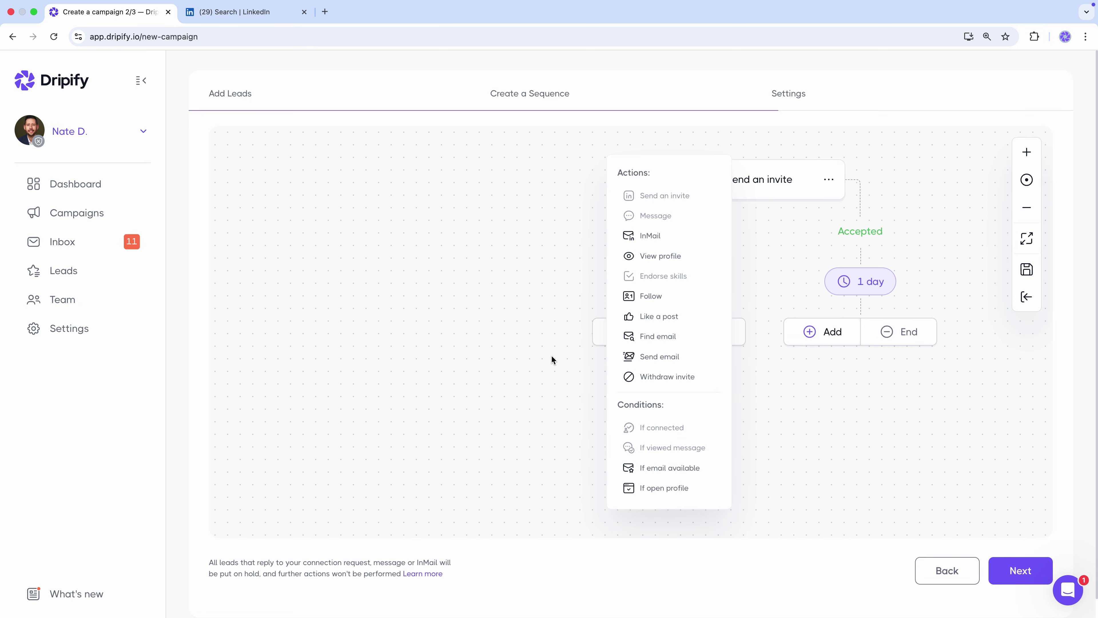
click(645, 259)
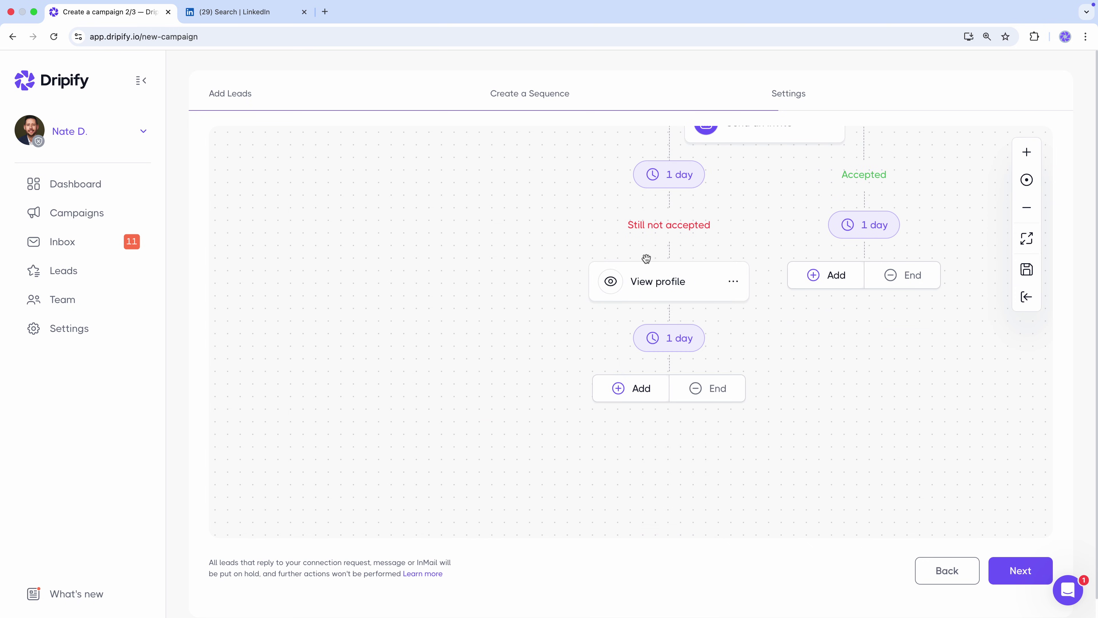
click(658, 336)
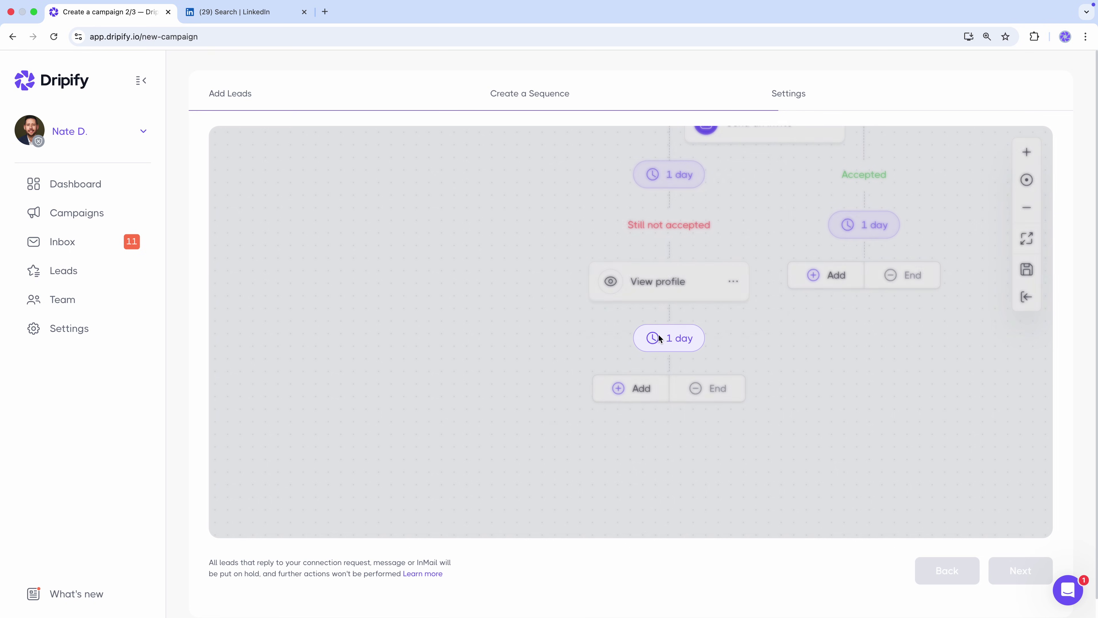
key(BackSpace)
text(3)
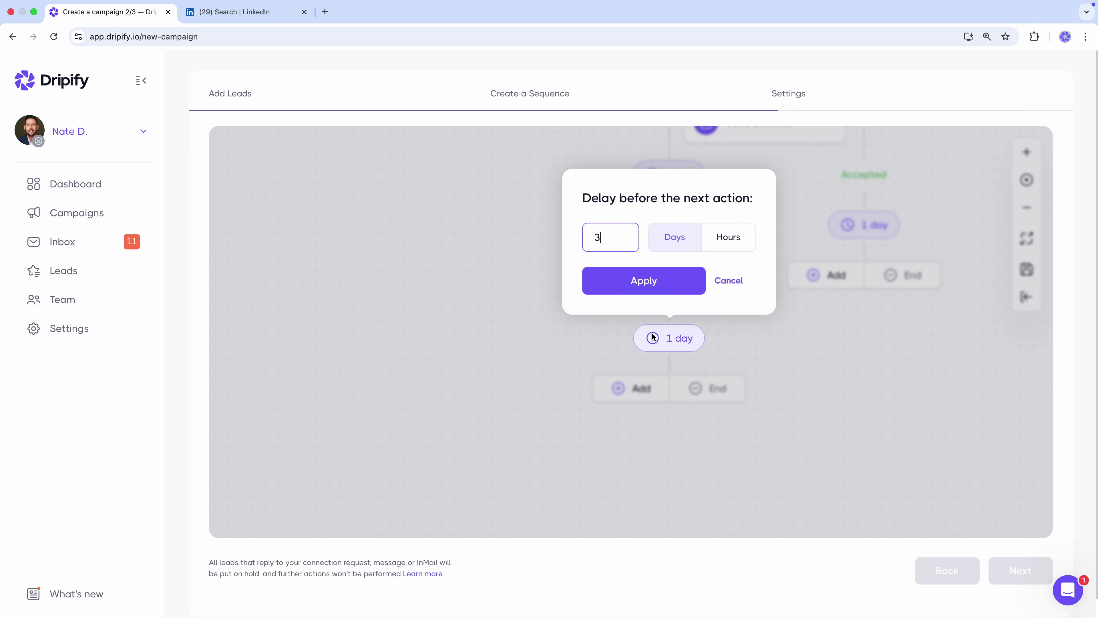
click(626, 280)
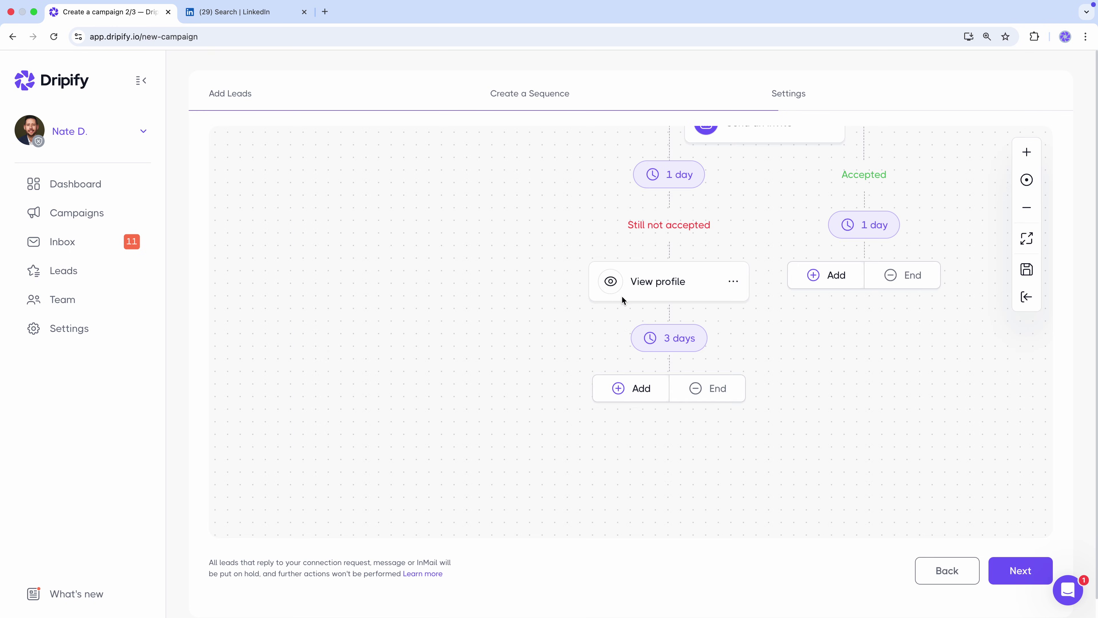
Add a Like a post step with a 5-day wait.
click(625, 387)
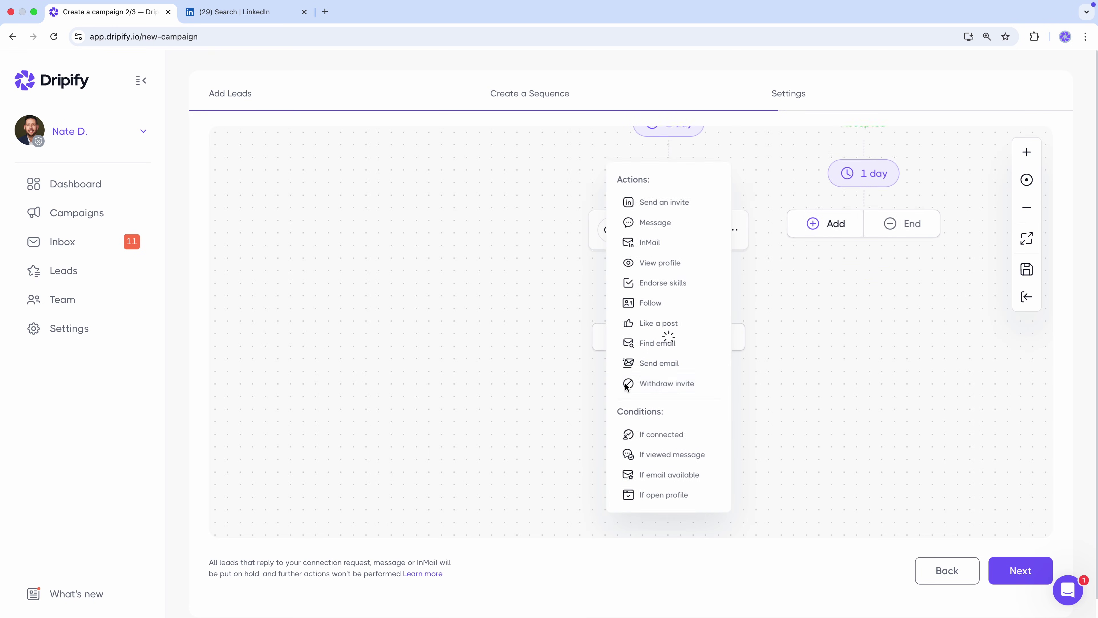
click(640, 318)
click(665, 364)
key(BackSpace)
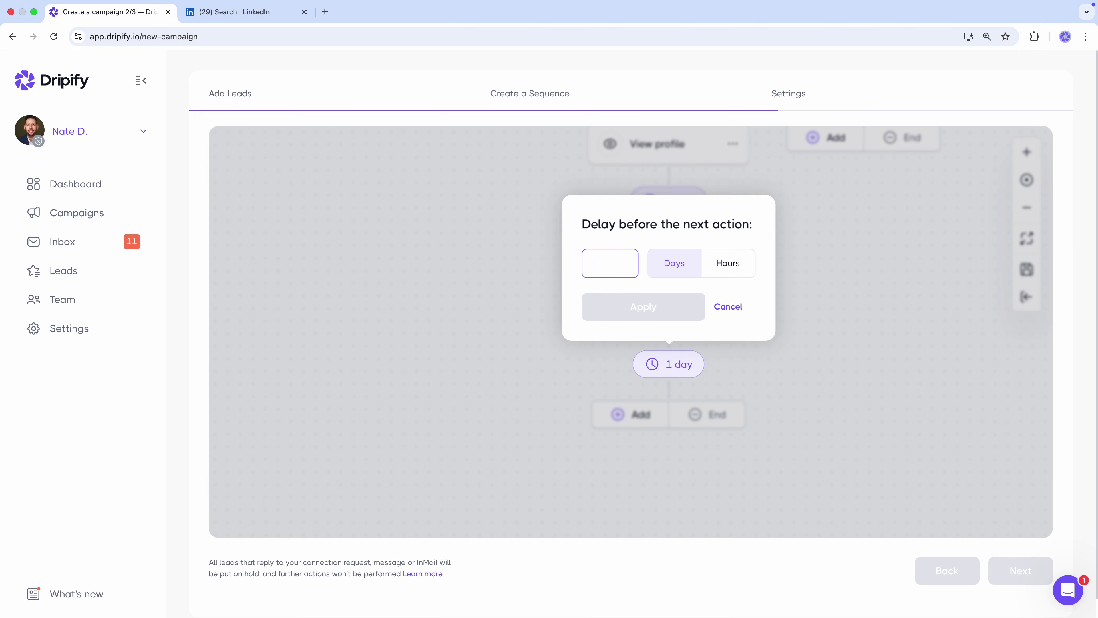
text(5)
click(654, 313)
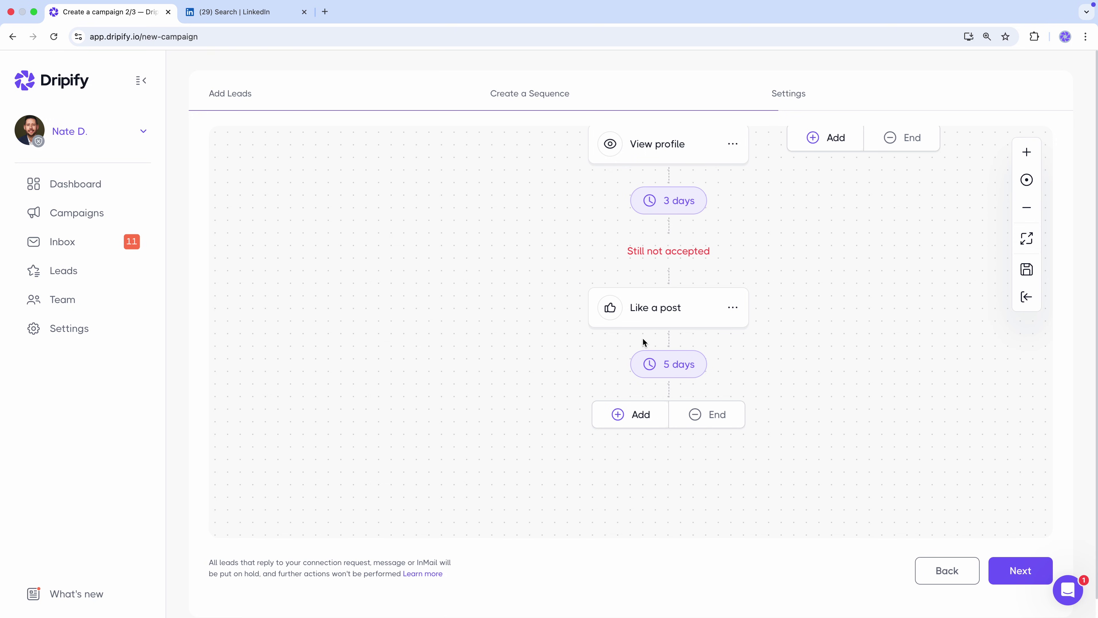
Add a Withdraw invite step after Like a post.
click(635, 410)
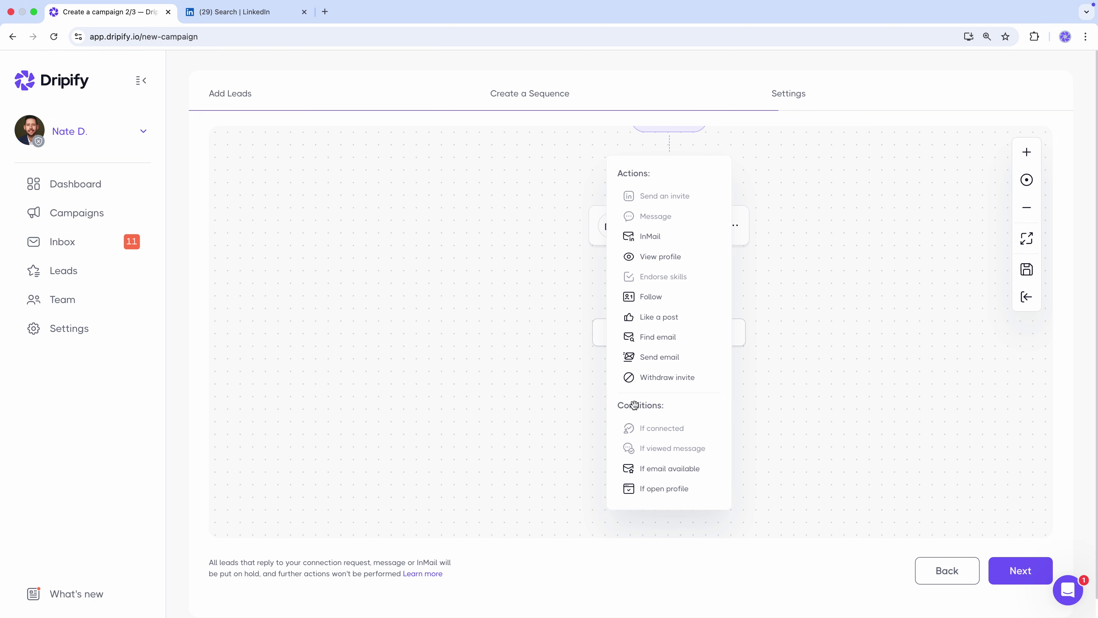
click(646, 380)
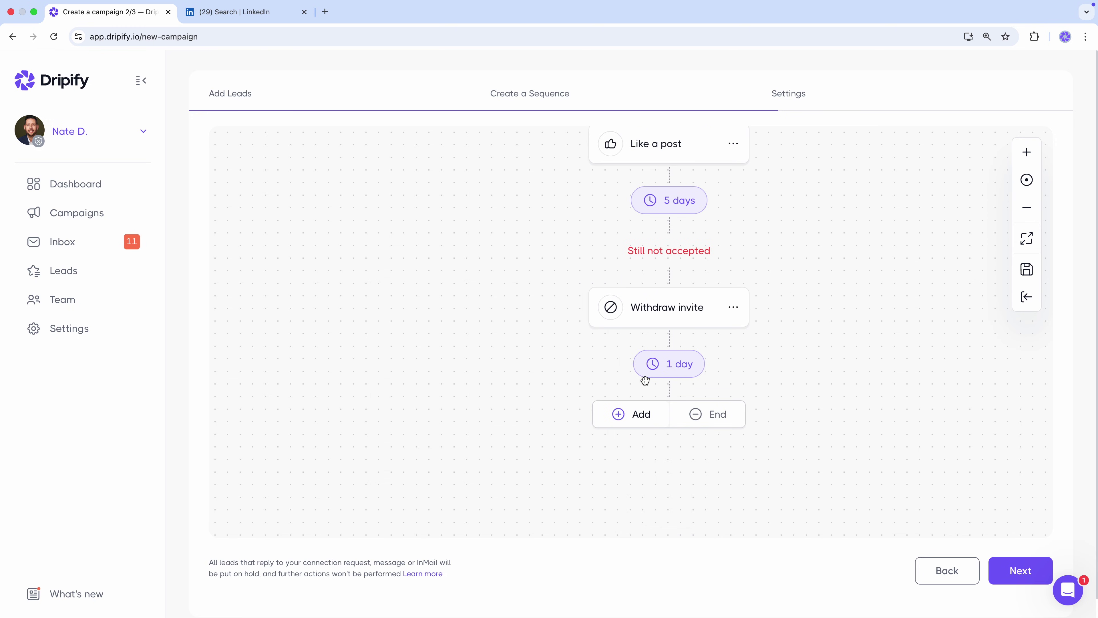
click(642, 414)
Add a Find email step, producing the If email available split into Yes and No.
click(645, 337)
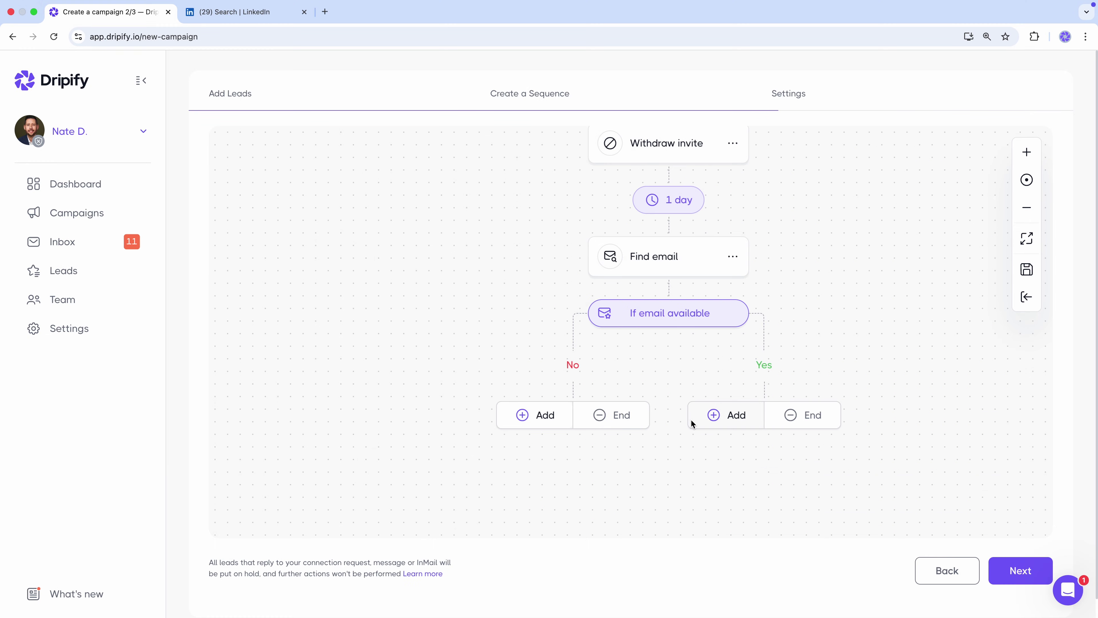
click(690, 418)
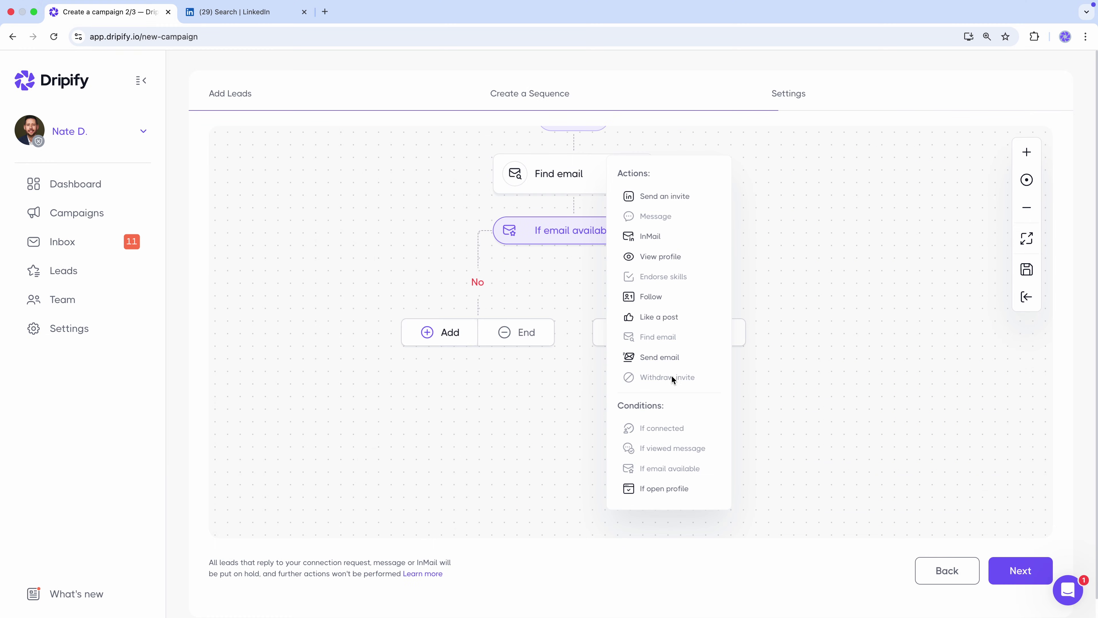
Add Send email on the Yes branch with subject 'Tools for lead generation for %%company%%'.
click(660, 357)
click(649, 285)
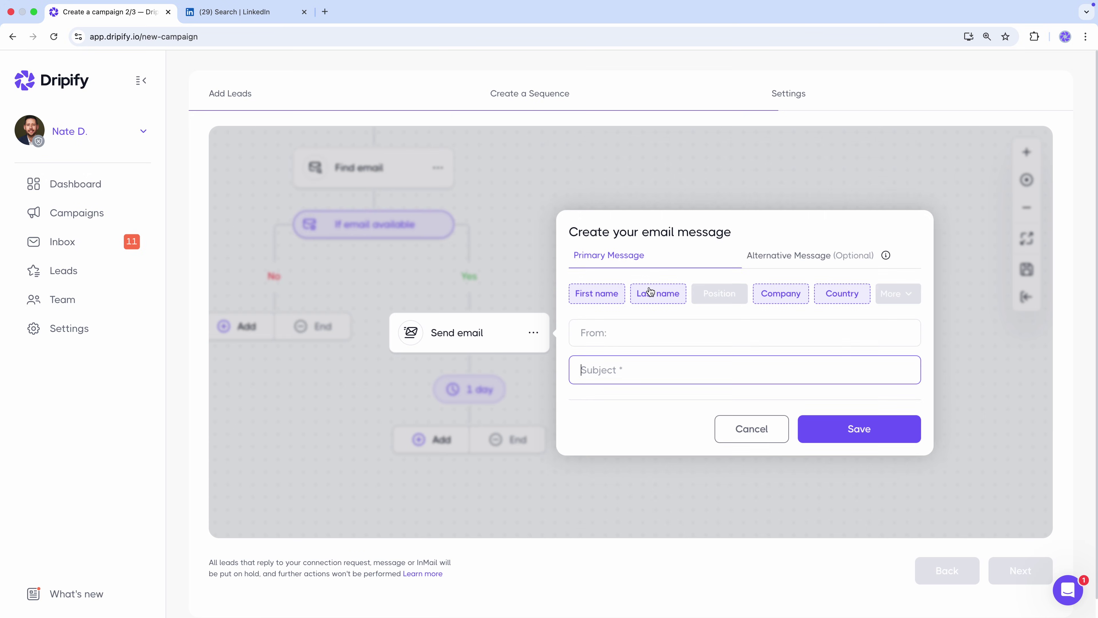
text(Tools for lead generation for)
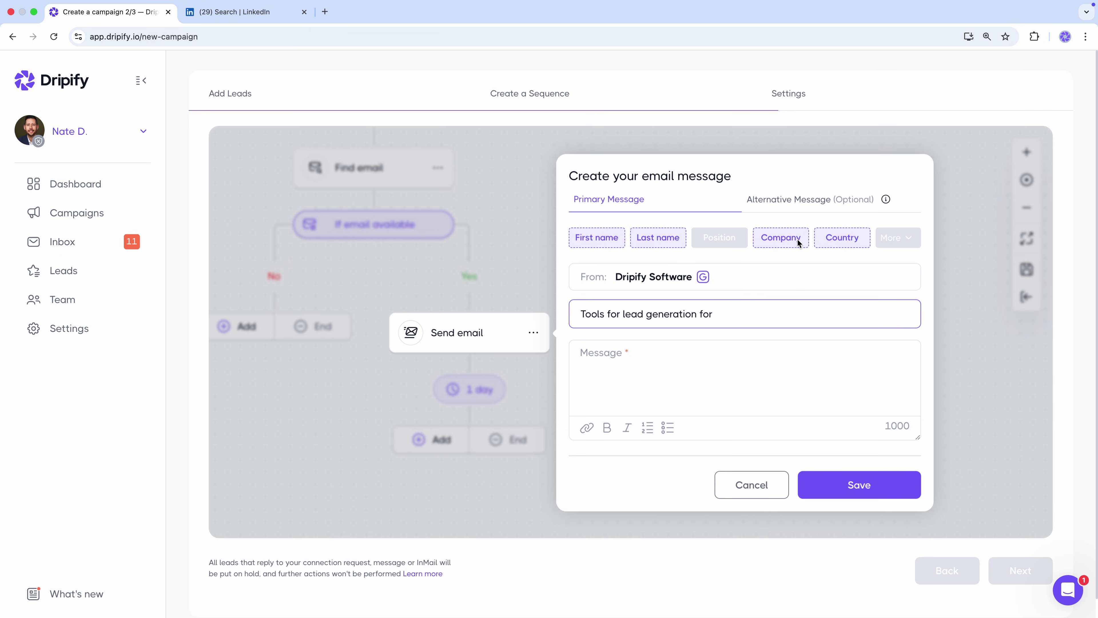
click(798, 242)
Write the First name-personalized pitch on automating LinkedIn outreach and save the email.
click(676, 355)
text(Hi)
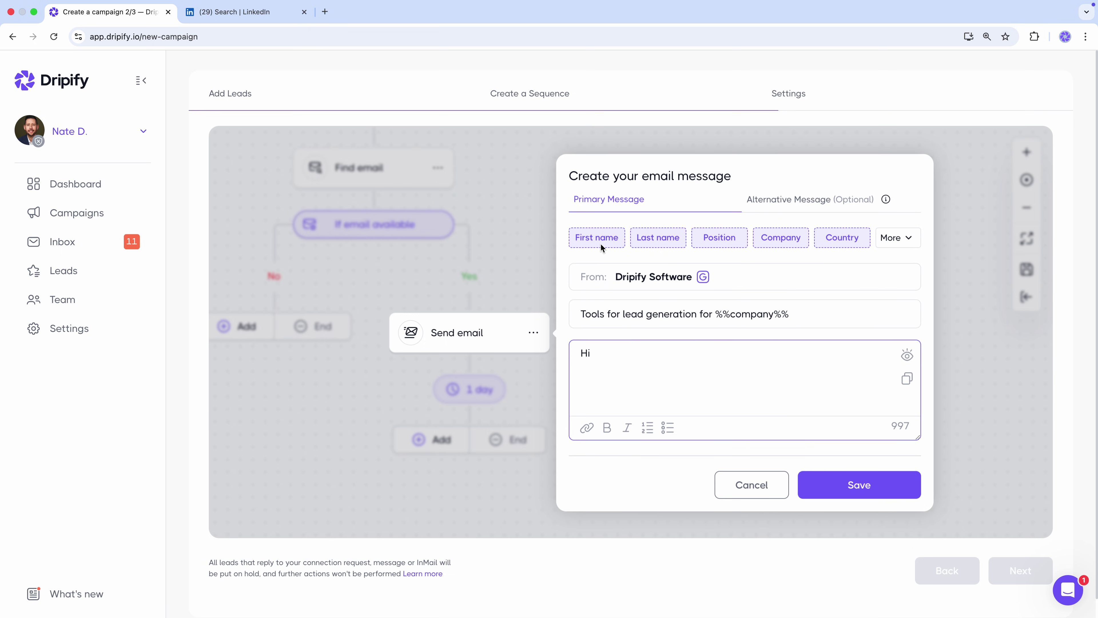
click(601, 243)
key(Return)
key(Return)
text(Have y)
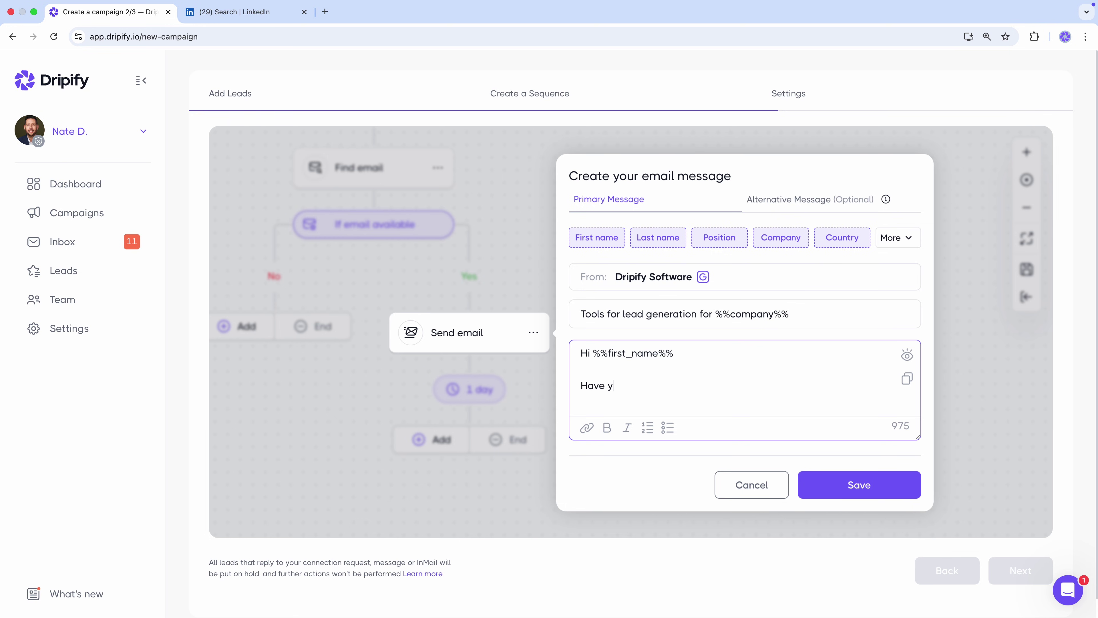
text(ou ever considered automating LinkedIn outreach for your sales reps? Wondering what toolset you are using to optimize your lead generation.)
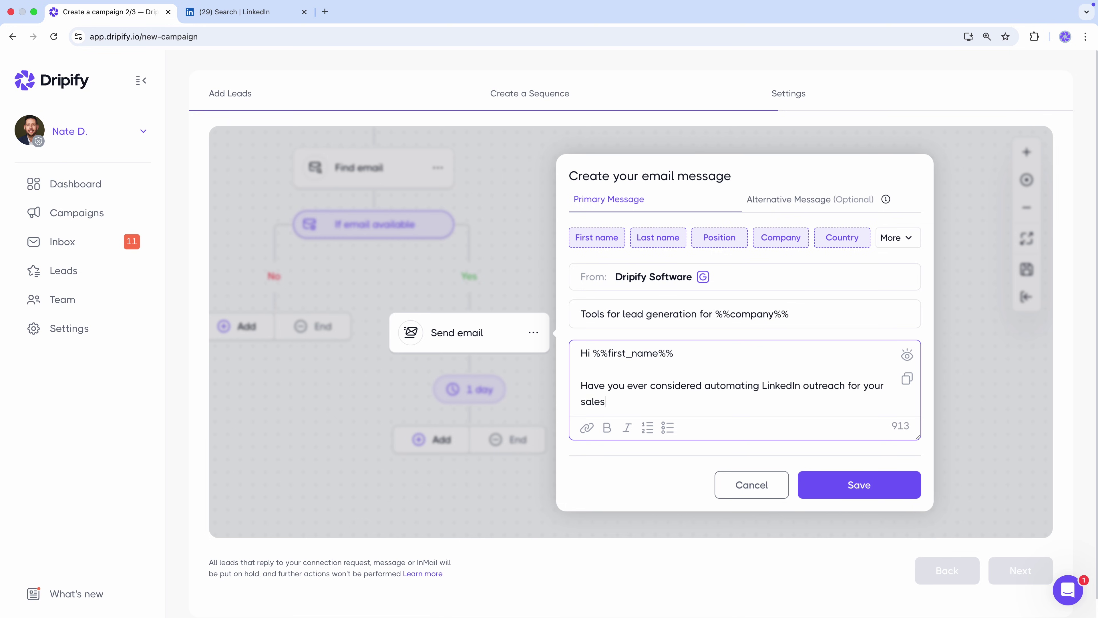
key(Return)
key(Return)
text(For more context: automated (yet, safe and personalized!) prospecting on LinkedIn is my company's bread and butter. I sensed that our tool might be worth considering to complete faster some time-consuming tasks like sending out connection requests (and many more) while your team would have a chance to concentrate on more creative stuff and eventually close more deals.)
key(Return)
key(Return)
text(Does it sound relevant or am I off base here?)
key(Return)
key(Return)
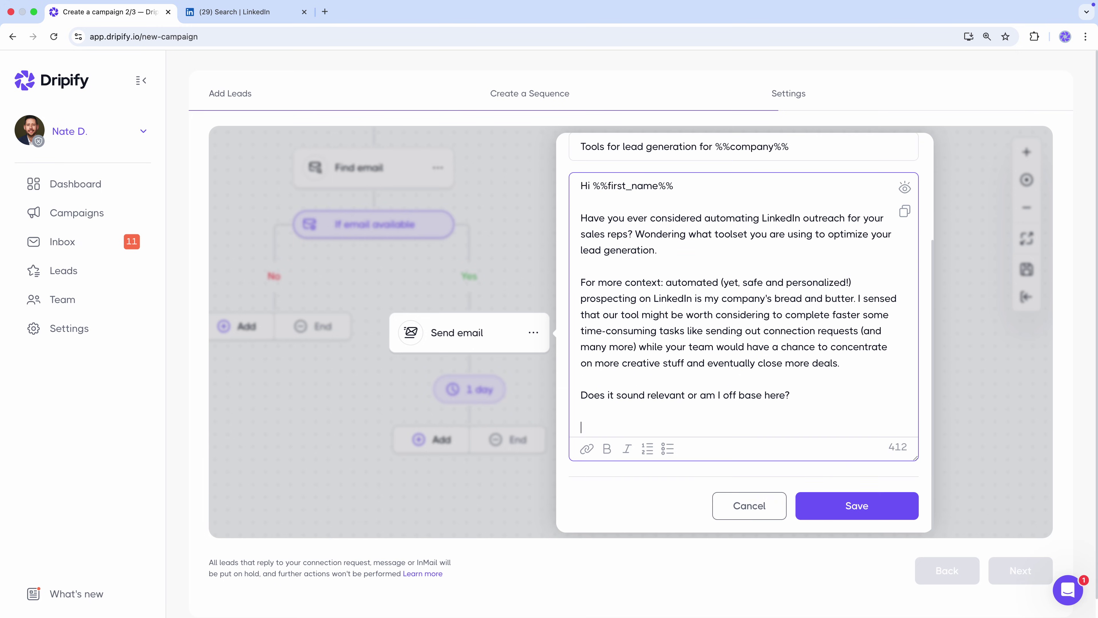
text(Nate)
click(854, 506)
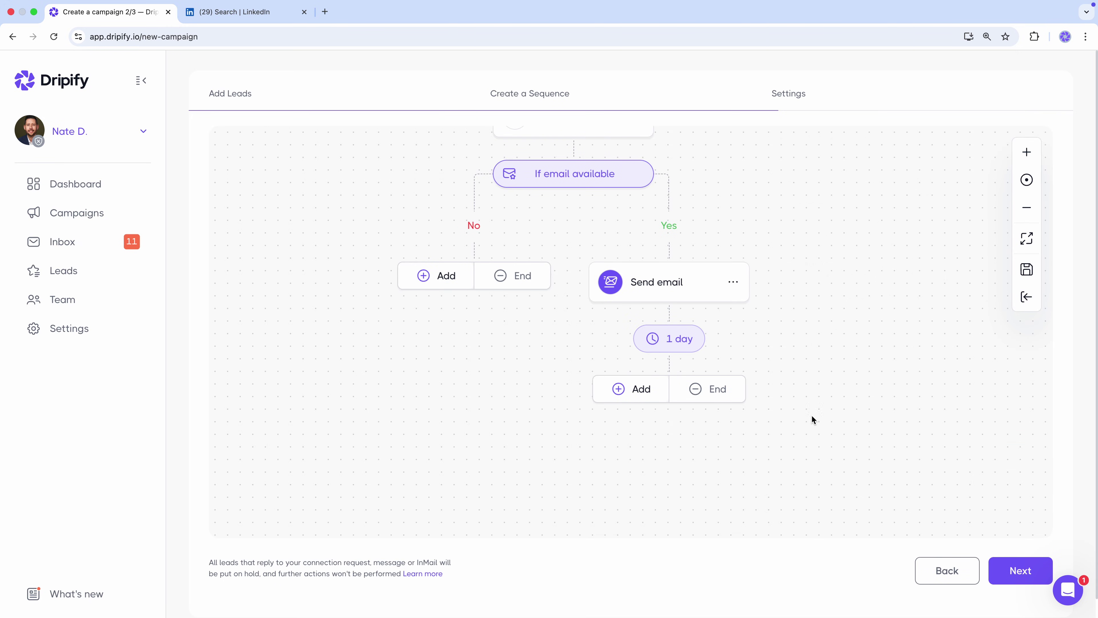
Set a 4-day wait, then add a second Send email with subject 'Catch-up scheduling'.
click(676, 346)
key(BackSpace)
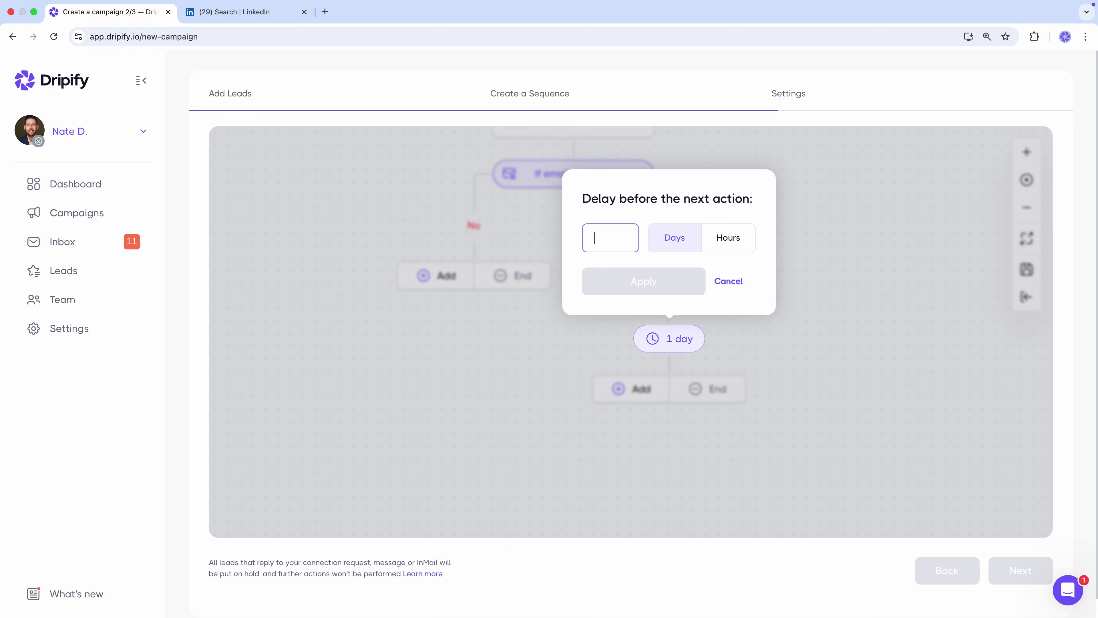
text(4)
click(644, 287)
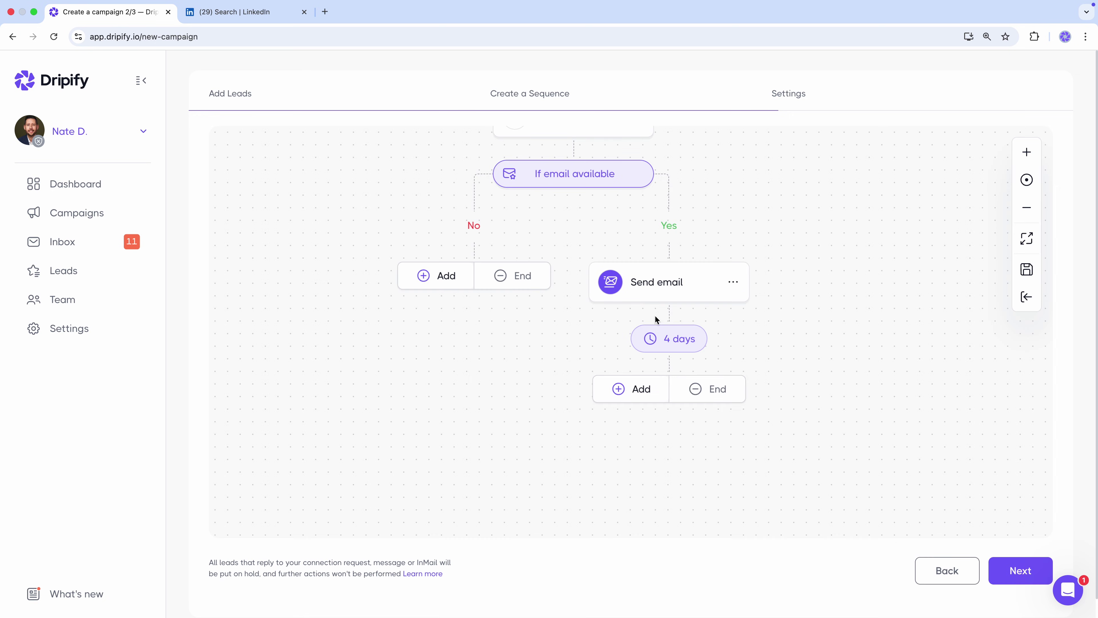
click(647, 387)
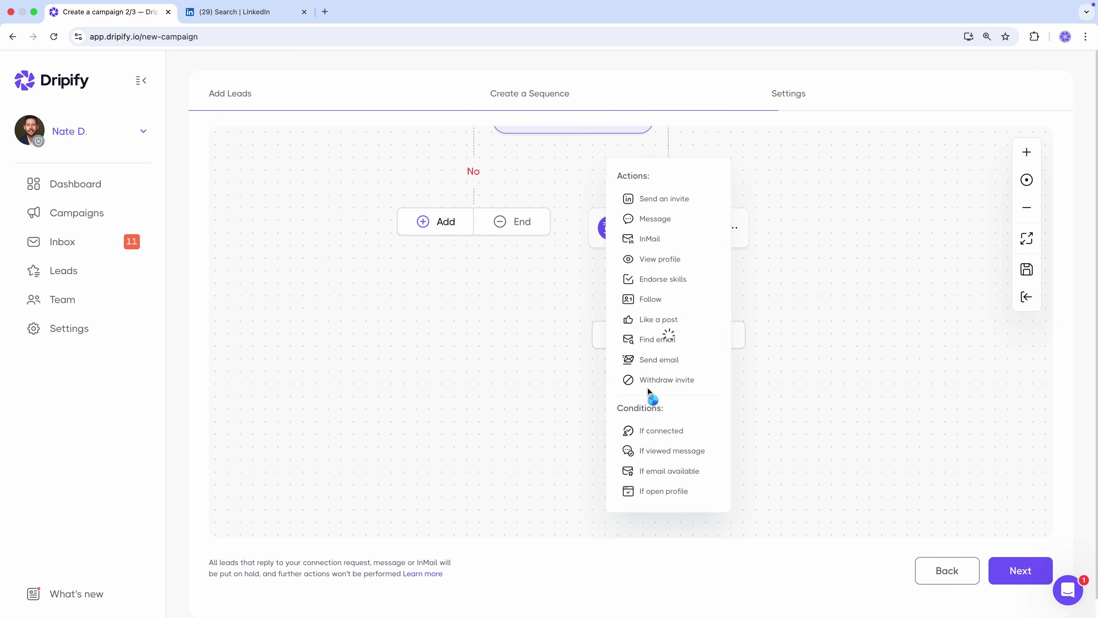
click(652, 361)
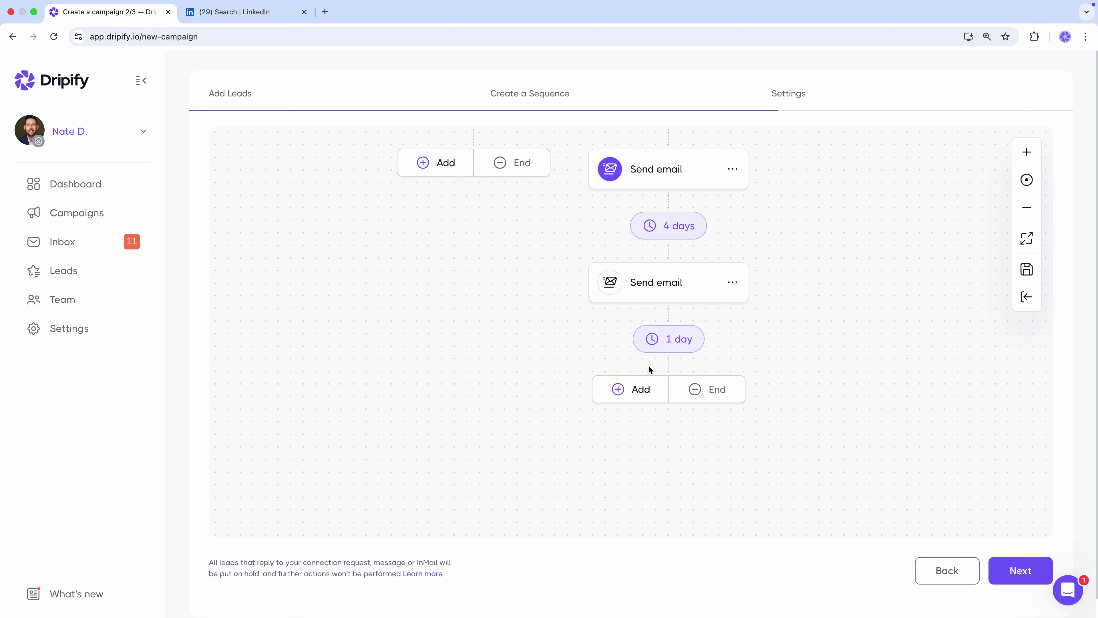
click(640, 297)
text(Catch-up scheduling)
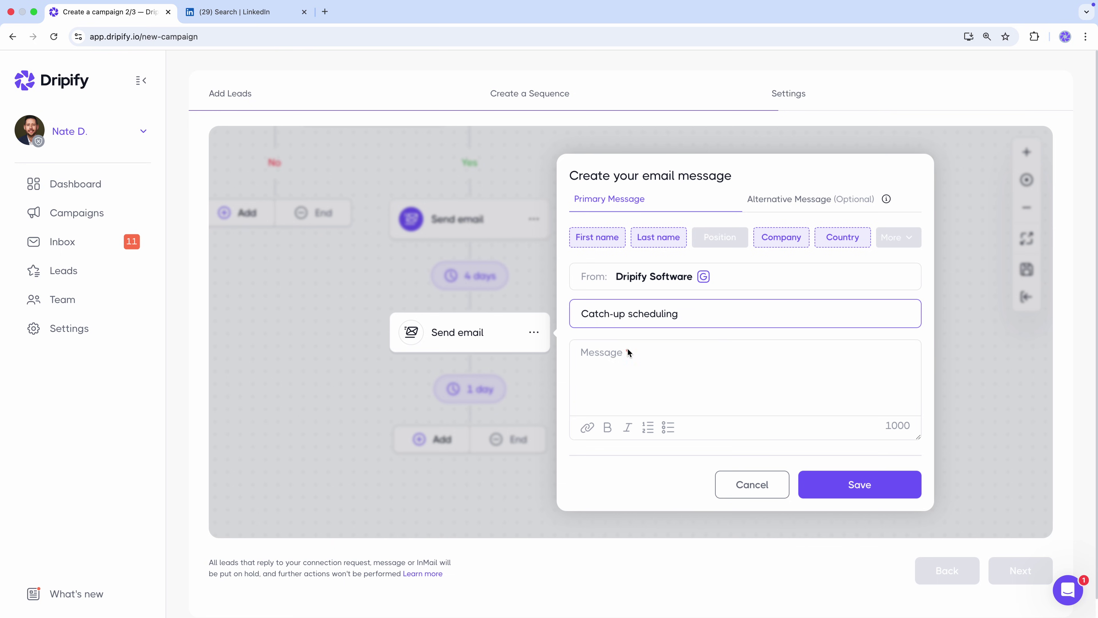
Write the follow-up body pitching Dripify with First name and Company variables, and save it.
click(628, 351)
text(Hey)
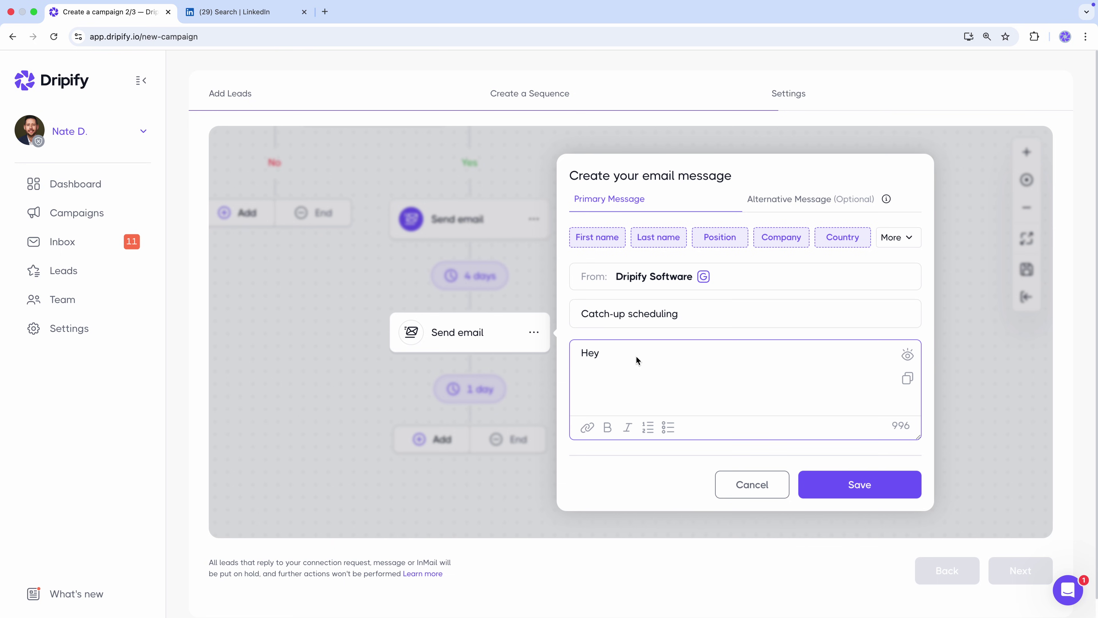
click(607, 238)
text(- Linked)
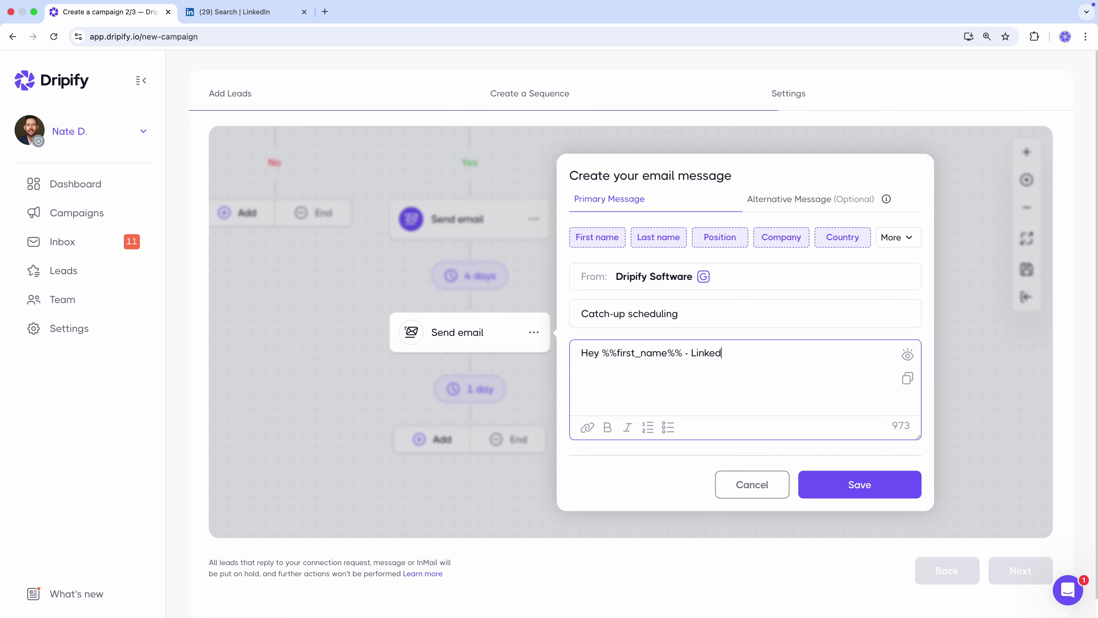
text(In outreach sucks, unless enough time is invested into it. Or if you lack time - unless)
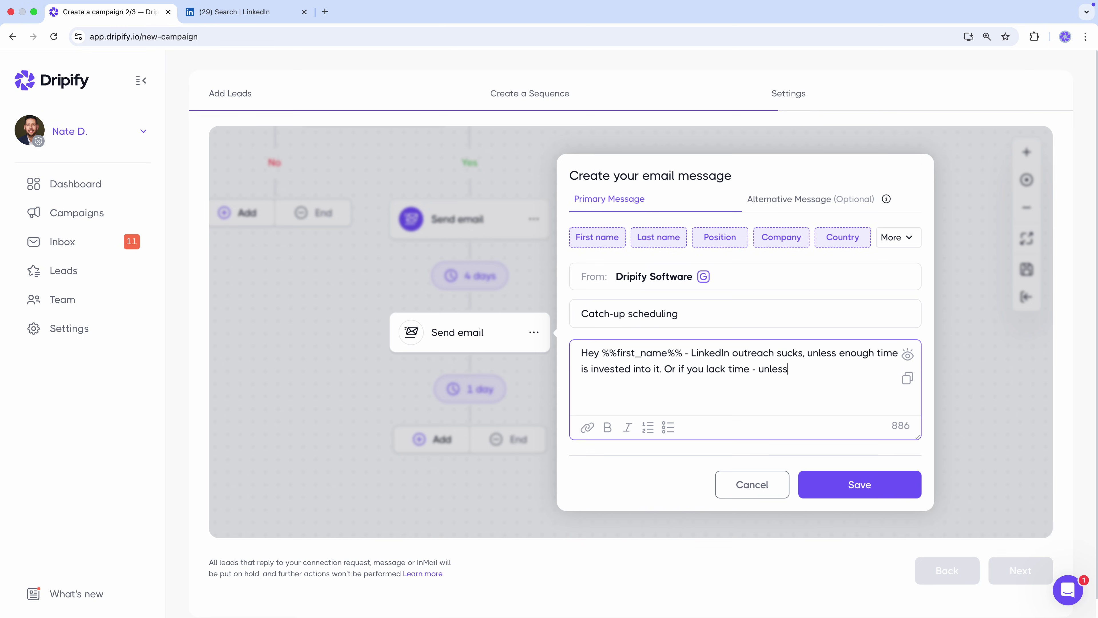
text( you optimize the process.)
key(Return)
key(Return)
text(Dripify could do just that for)
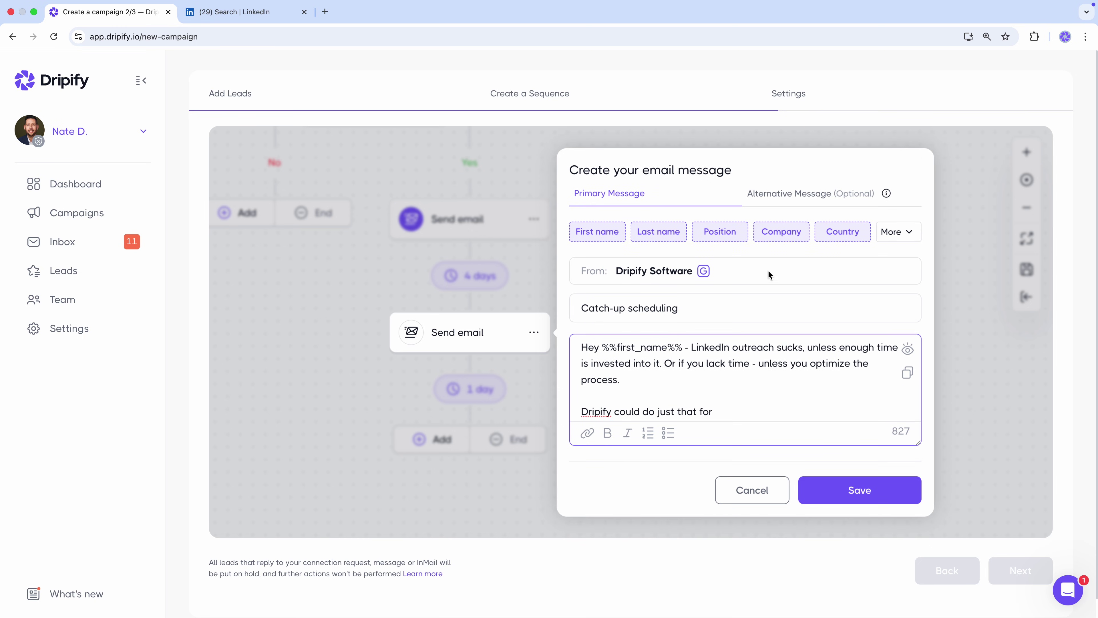
click(781, 231)
text(. Is it currently a bad timing to discuss that in detail?)
key(Return)
key(Return)
text(If so, to evade irrelevant reach)
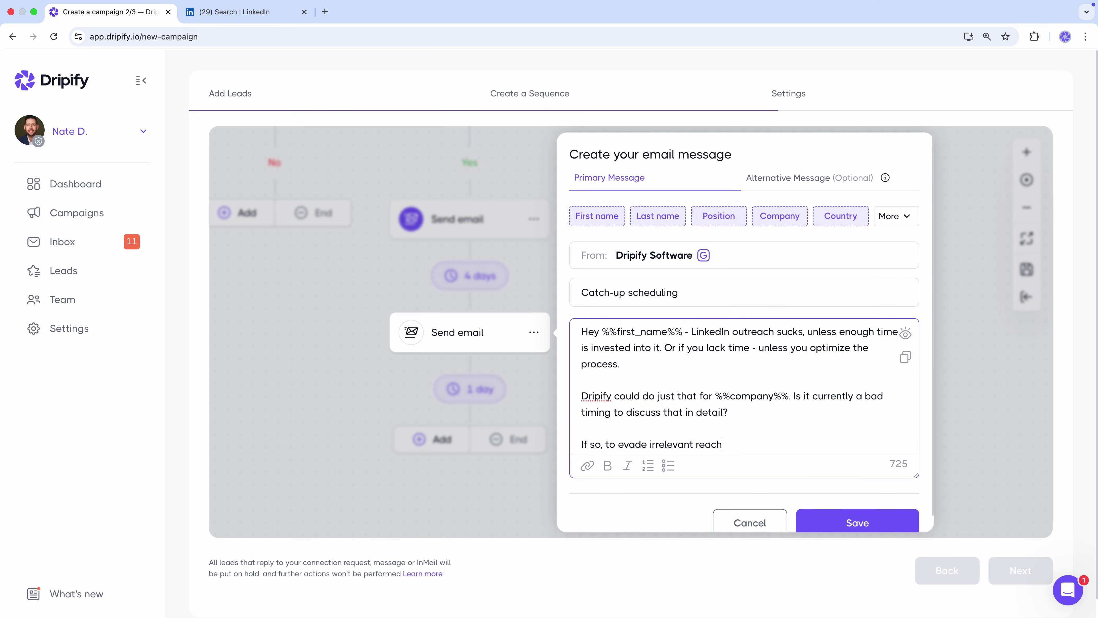
text(out in the future, could you let me know if it makes sense to touch base with you in, let's say, 2-3 months?)
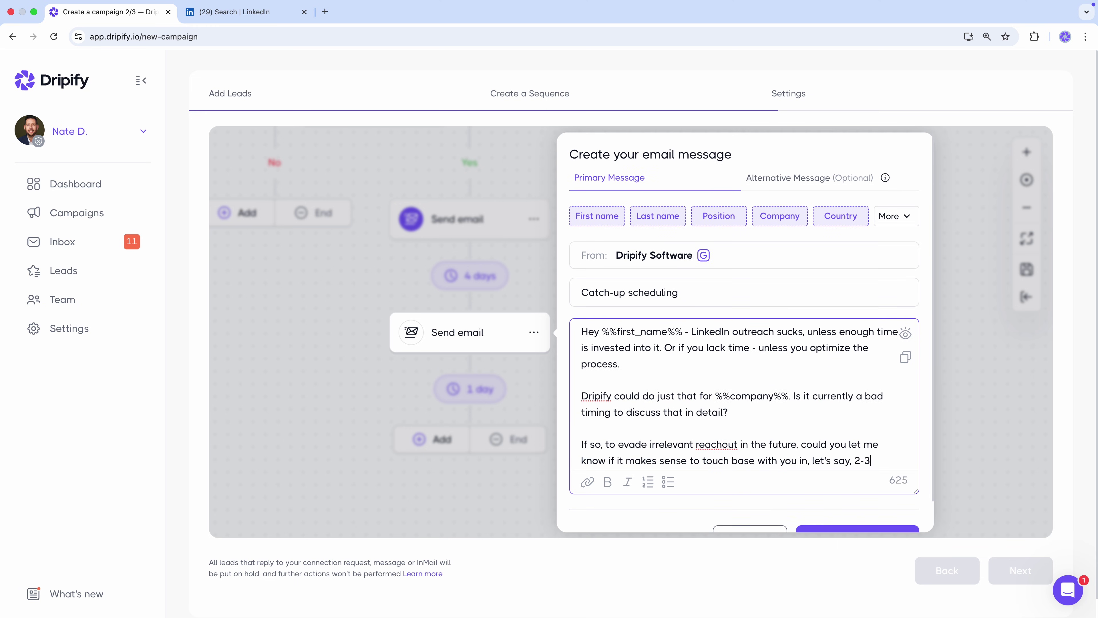
key(Return)
key(Return)
text(Nate)
scroll(832, 404, down, 3)
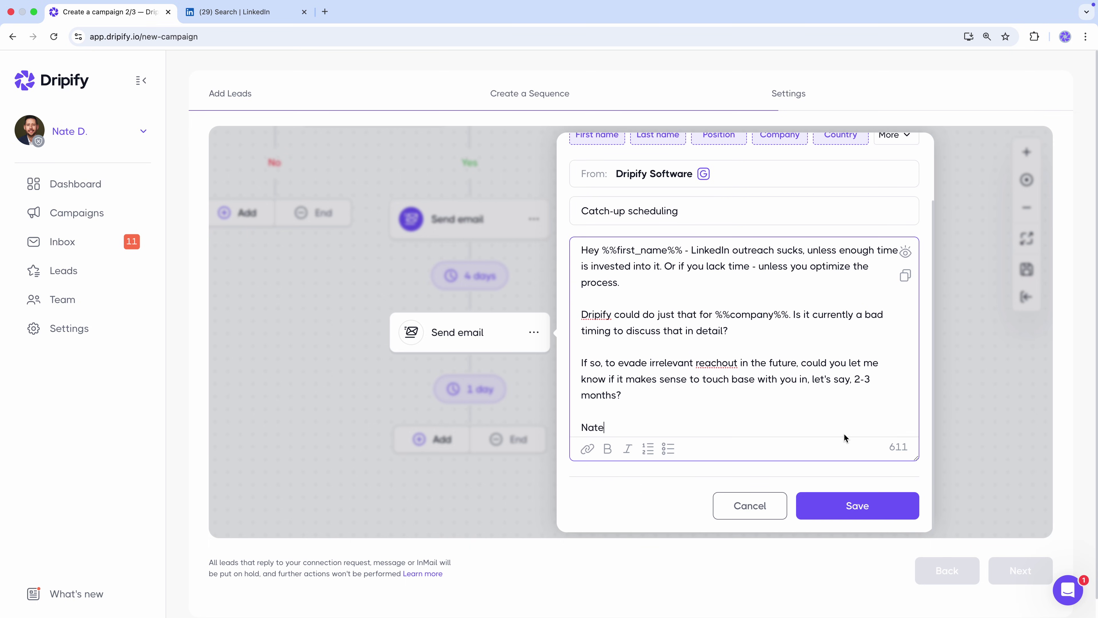
click(855, 508)
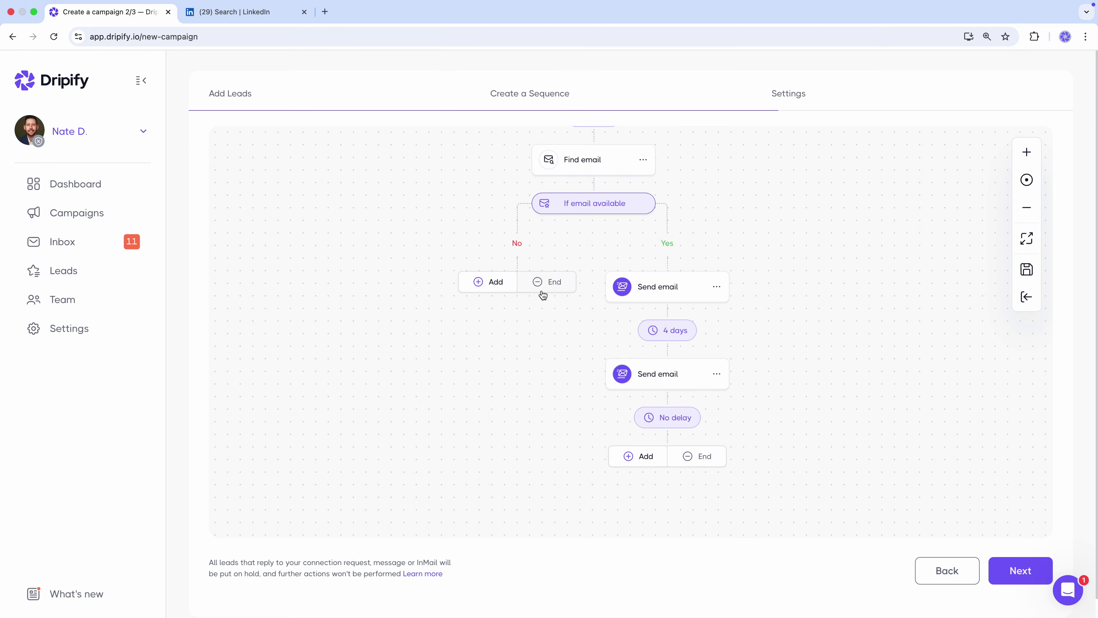
End the No and Yes email branches, then add Endorse skills under the invite's Accepted branch.
click(544, 293)
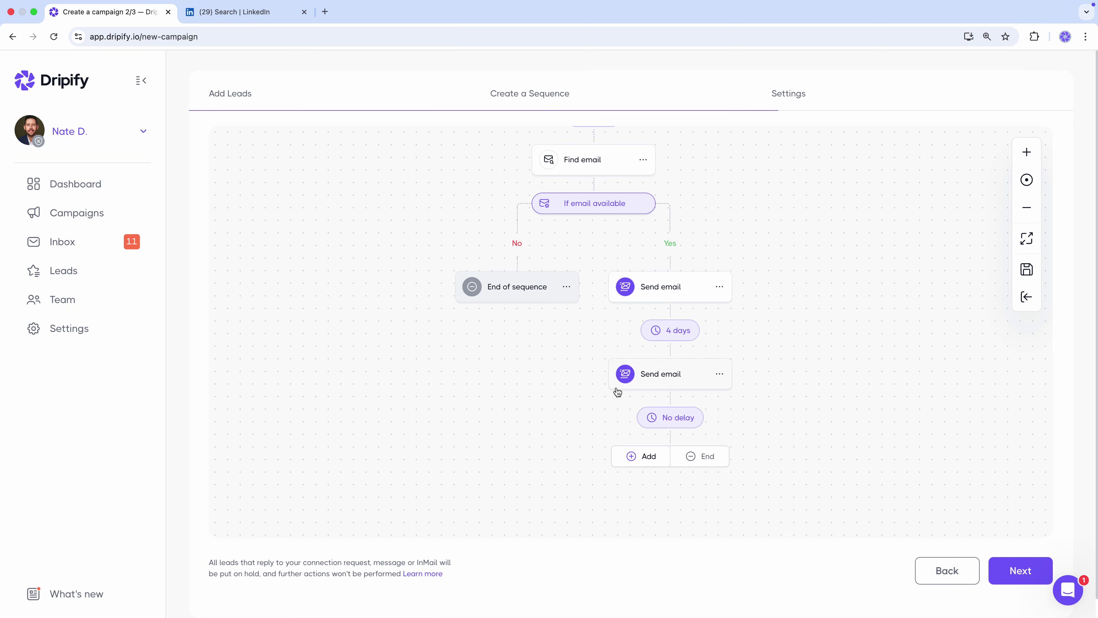
click(713, 458)
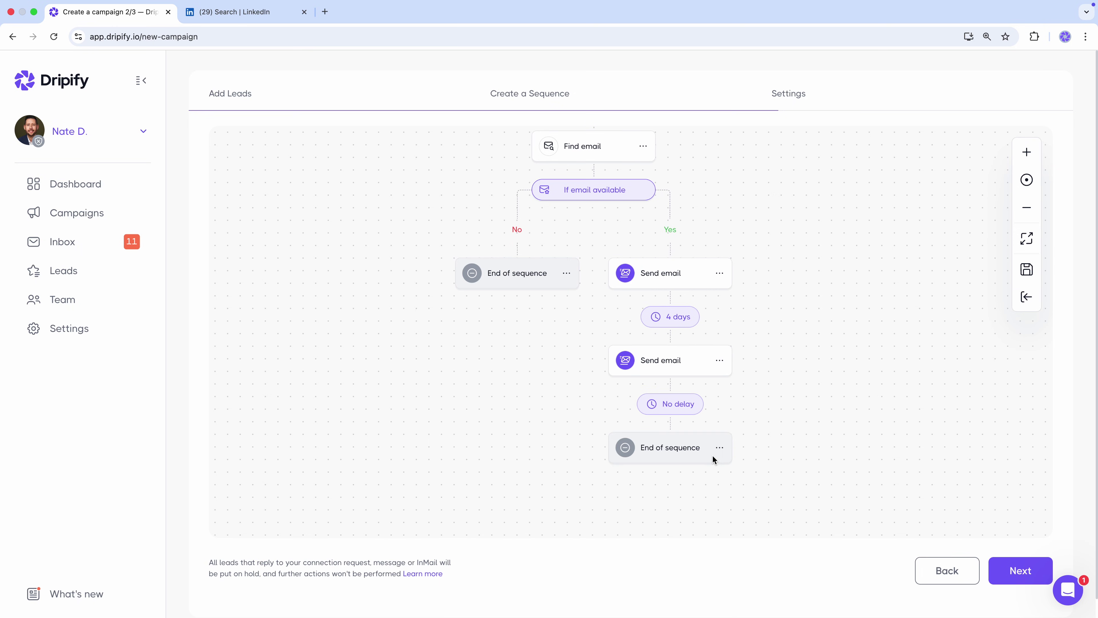
drag(803, 196, 703, 525)
drag(767, 194, 758, 404)
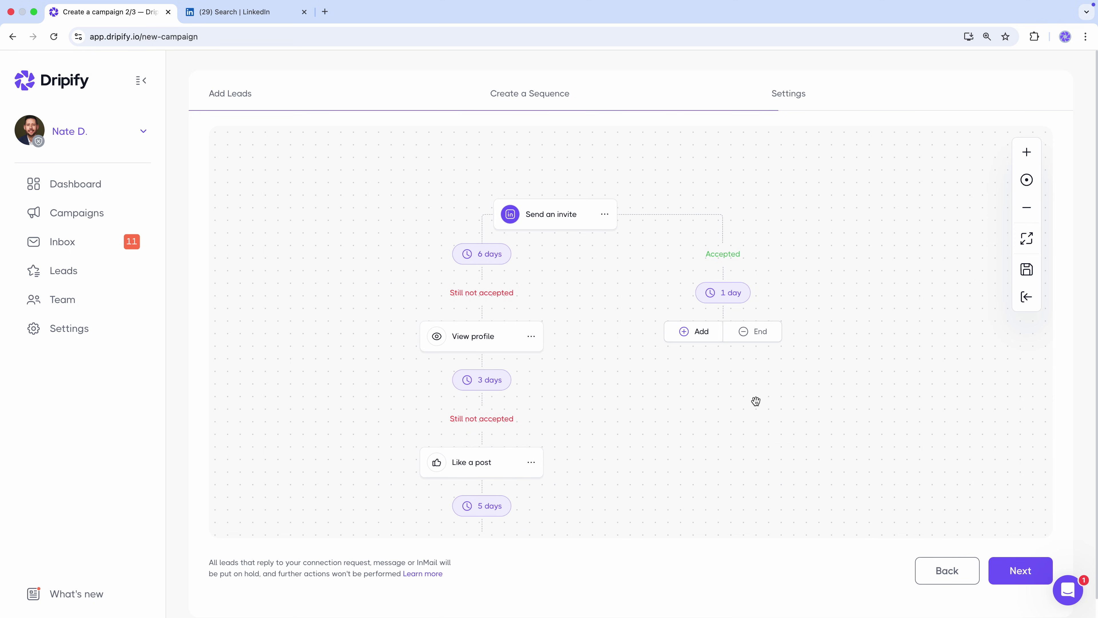
click(709, 334)
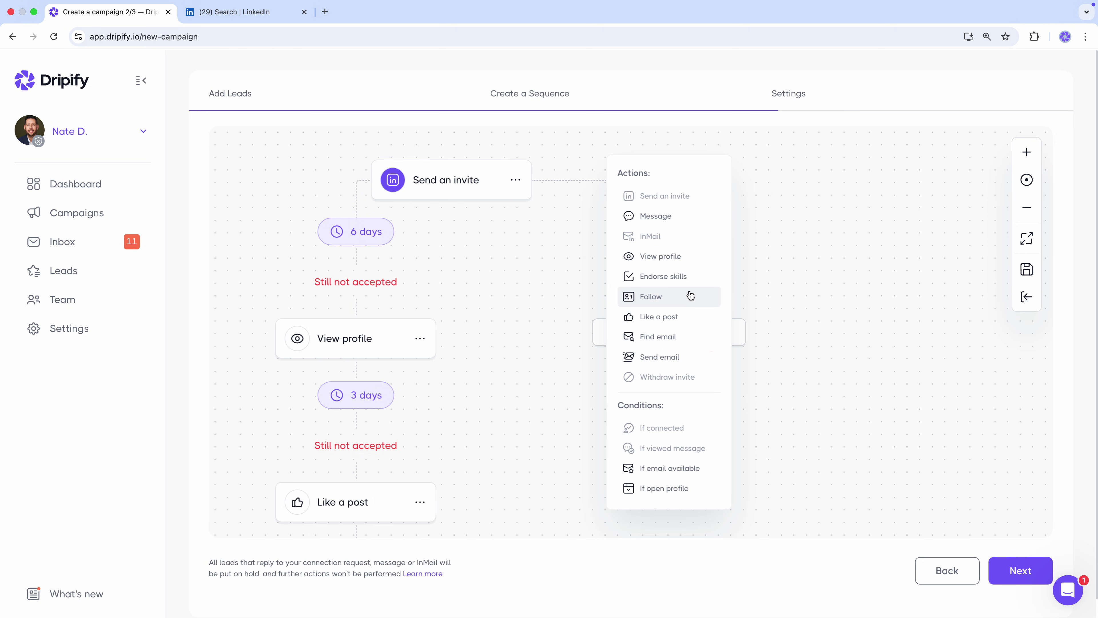
click(687, 279)
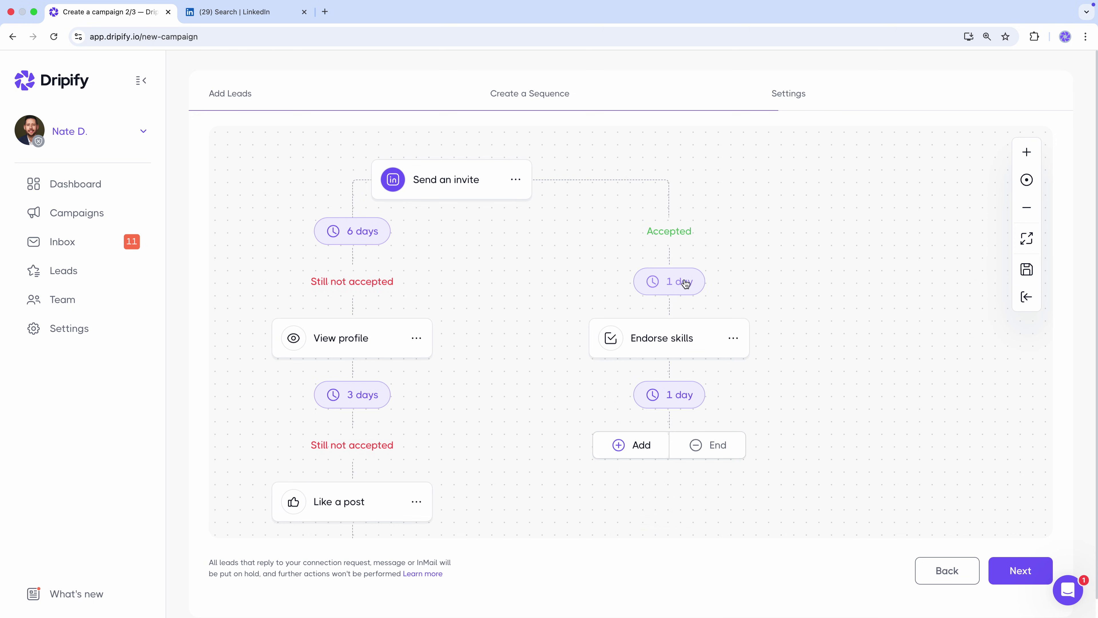
Add a Message step after Endorse skills that greets the lead by first name and asks about LinkedIn outreach.
click(648, 447)
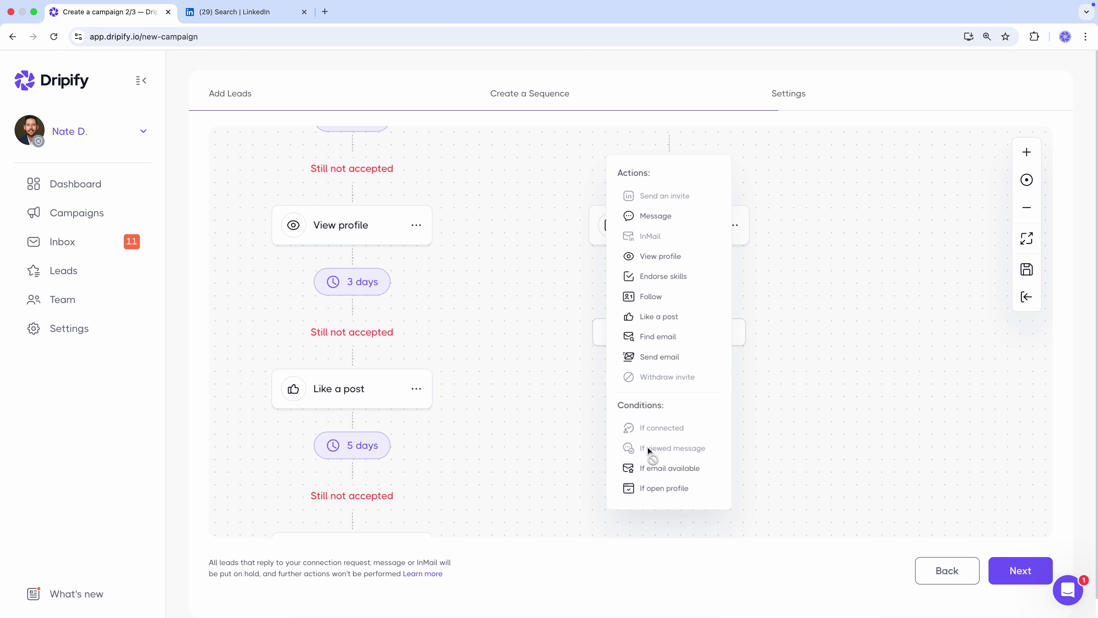
click(669, 221)
click(595, 279)
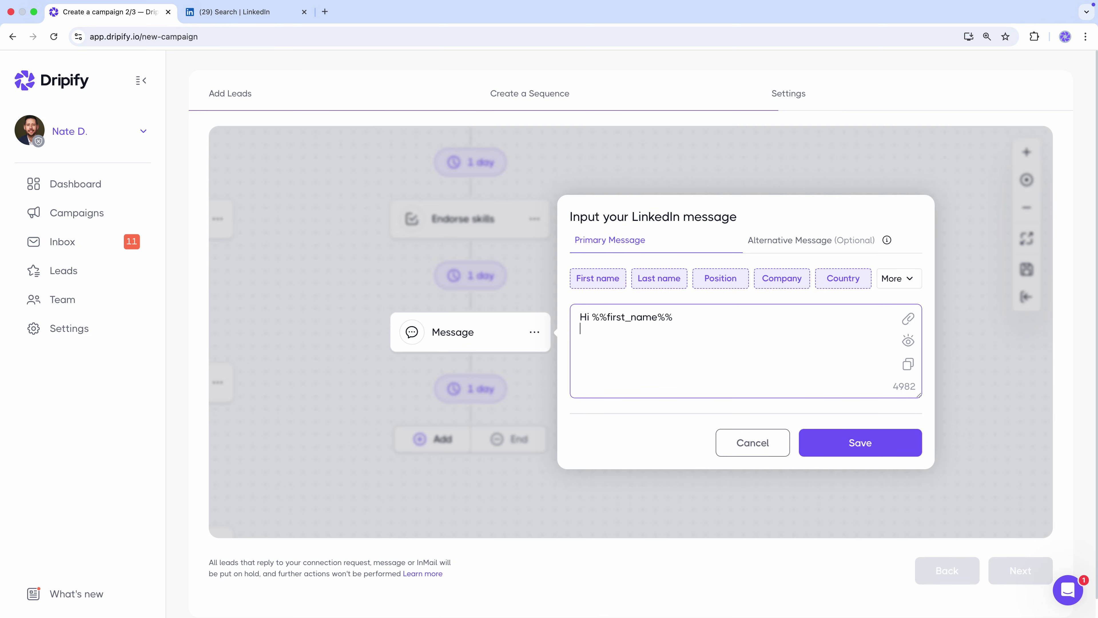
key(Return)
text(I was asking about your team's LinkedIn outreach - keen to )
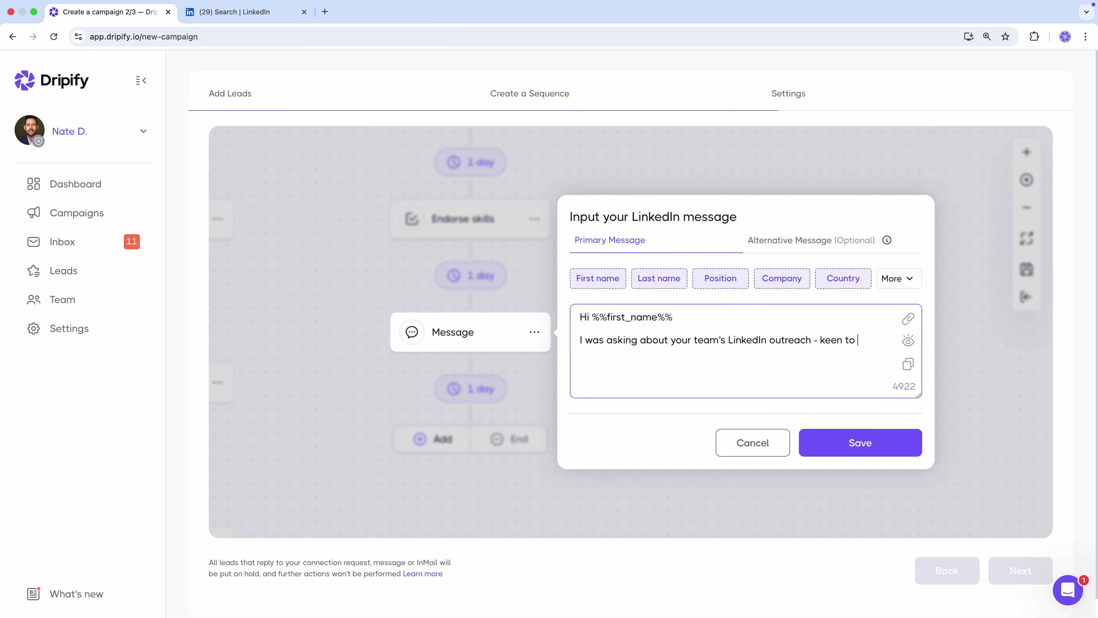
text(know how your activity levels on this channel compare to others in)
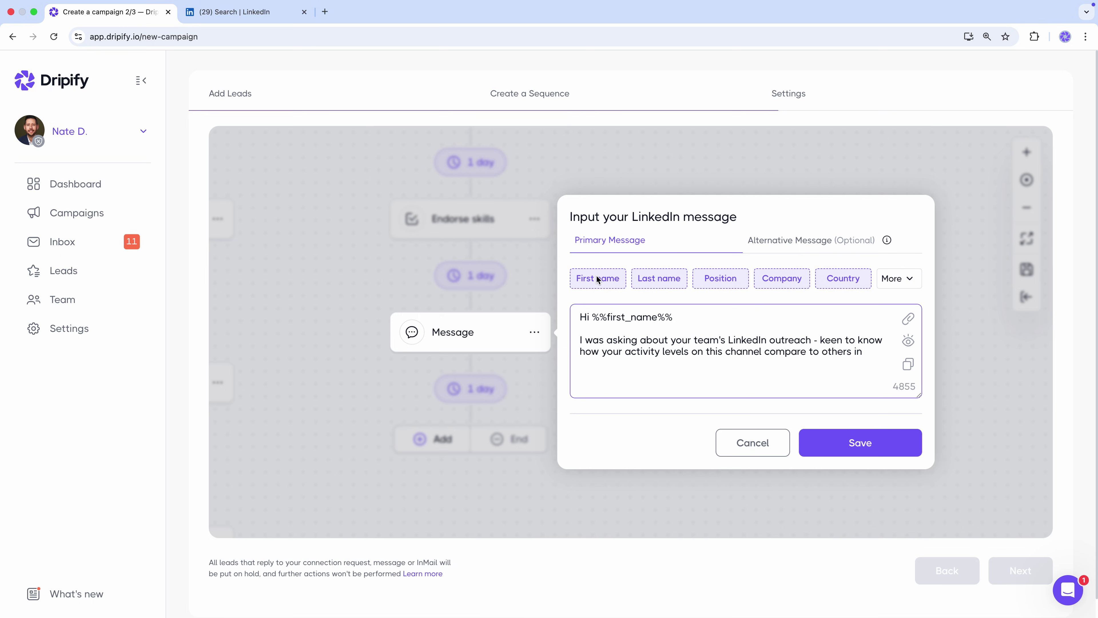
Insert the Industry placeholder, add the product pitch and closing line, sign off, and save the message.
click(898, 281)
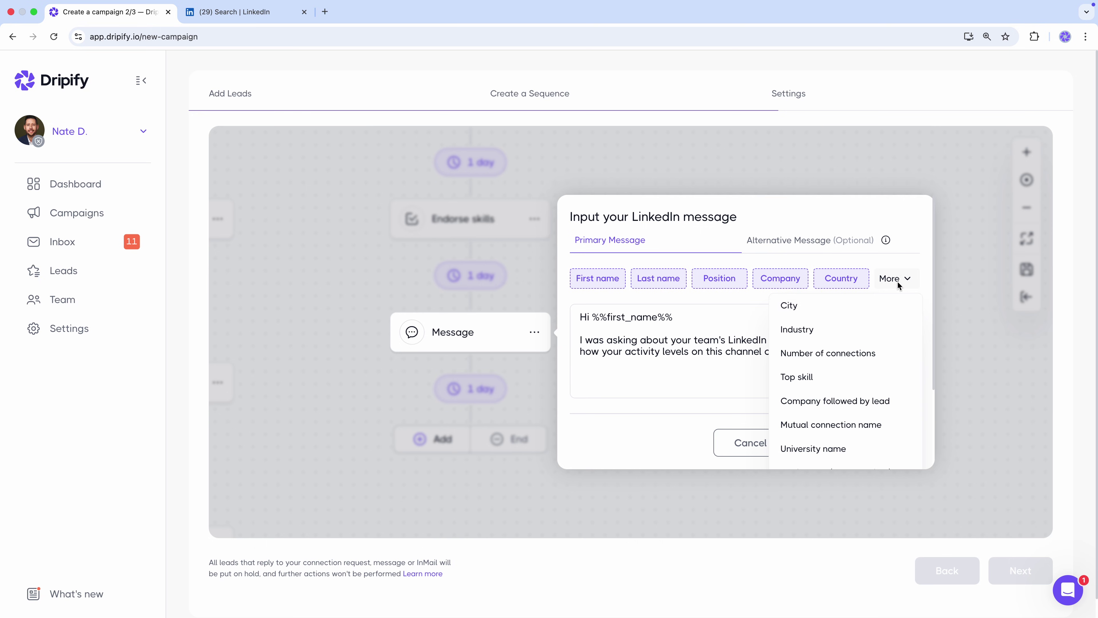
click(811, 327)
text(.)
key(Return)
key(Return)
text(My product has been supercharging sales)
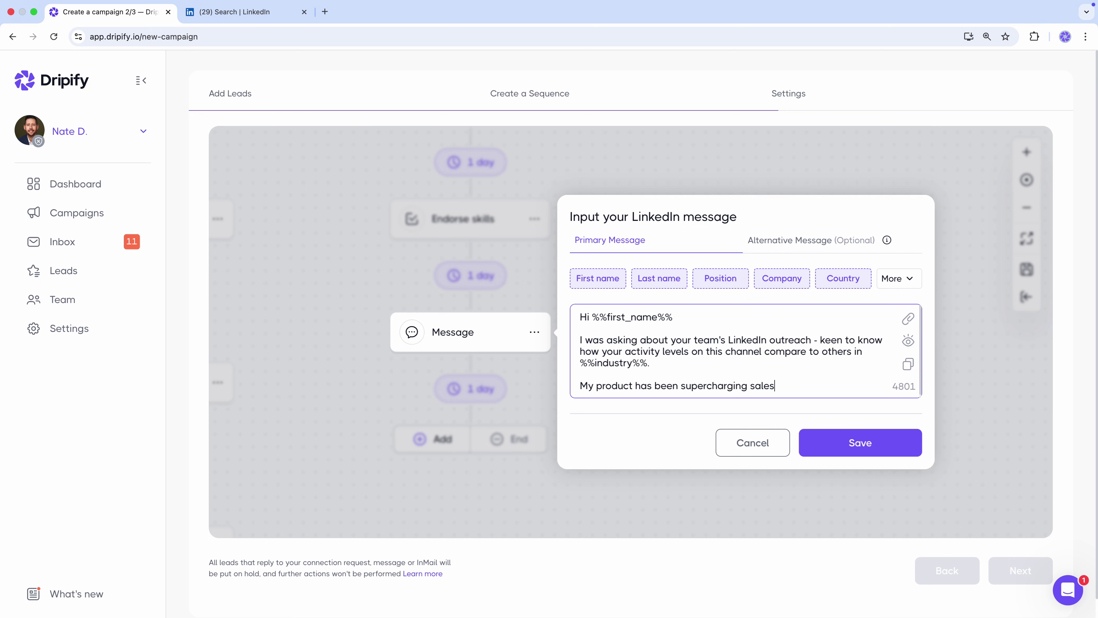
text( outreach via LinkedIn for teams similar to yours. So there seems to be space for an insightful dialogue for both of us.)
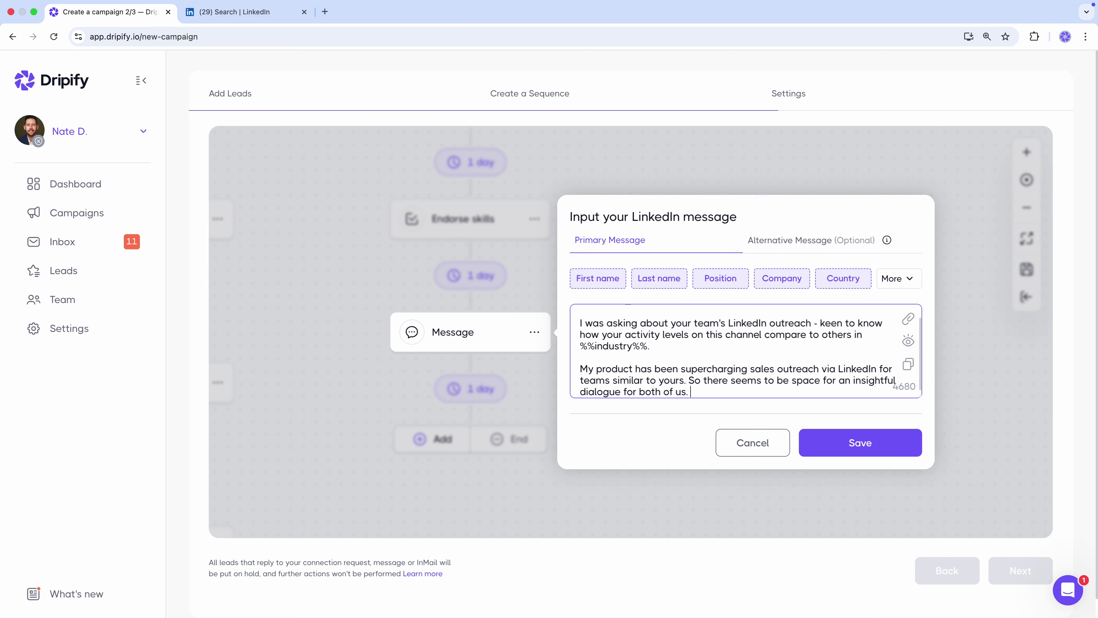
key(Return)
key(Return)
text(Whenever our schedules align, I'm all ears for a chat!)
key(Return)
key(Return)
text(Nate)
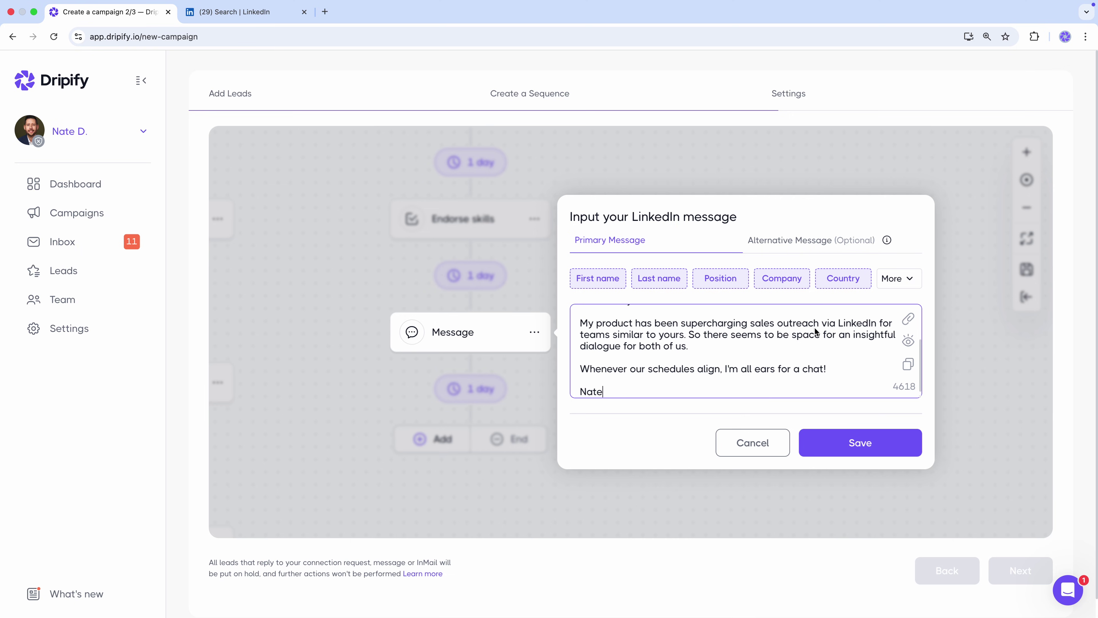
click(866, 442)
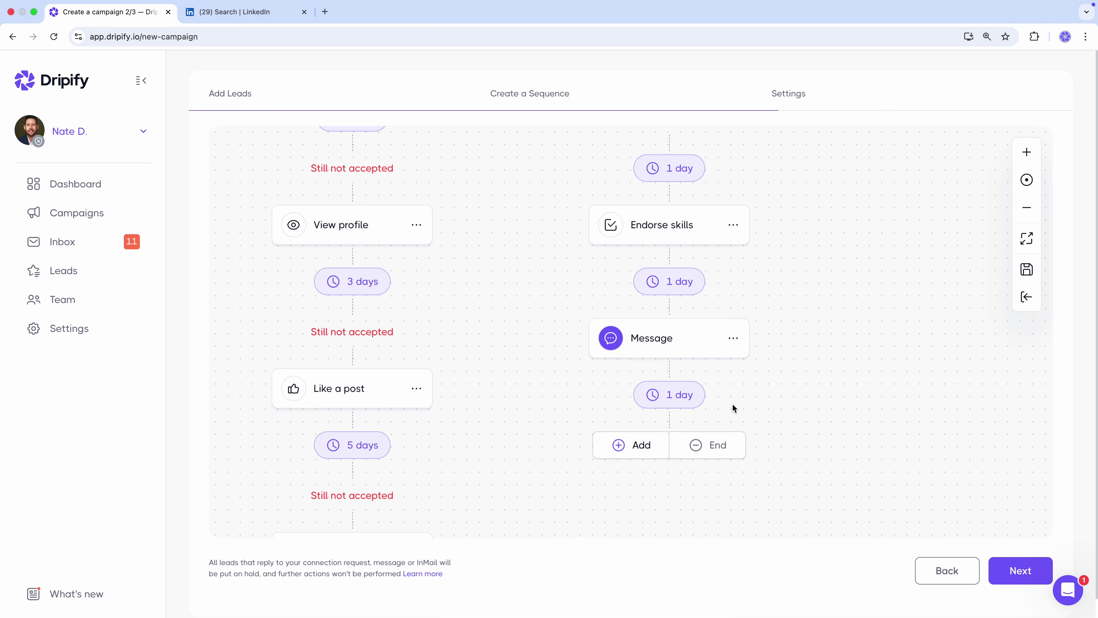
Change the wait after the first message to 5 days.
click(689, 398)
key(BackSpace)
text(5)
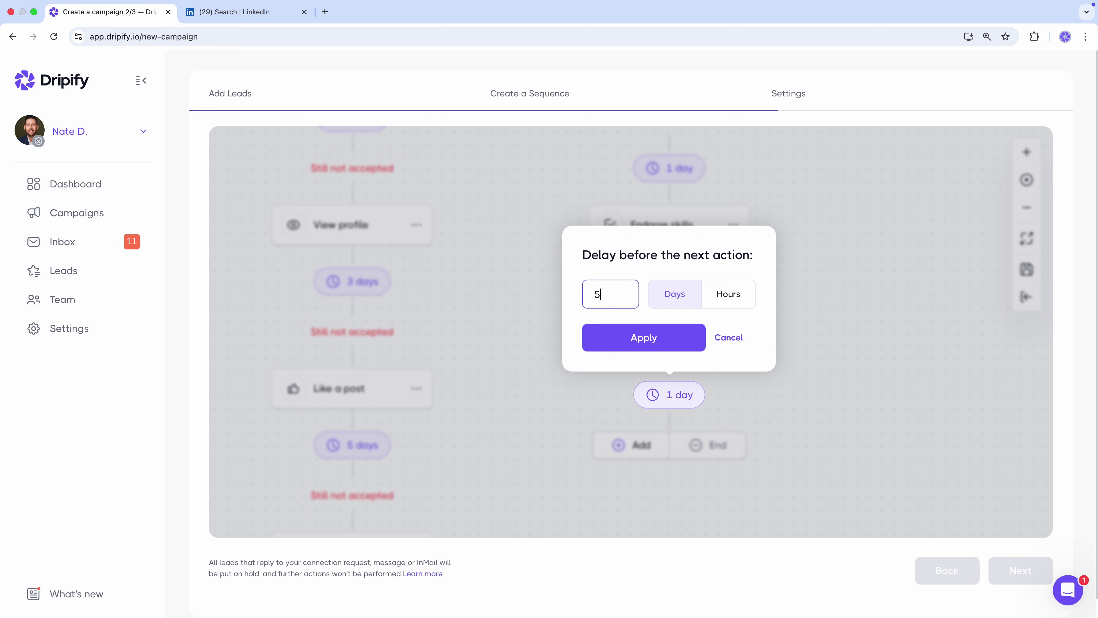
click(663, 344)
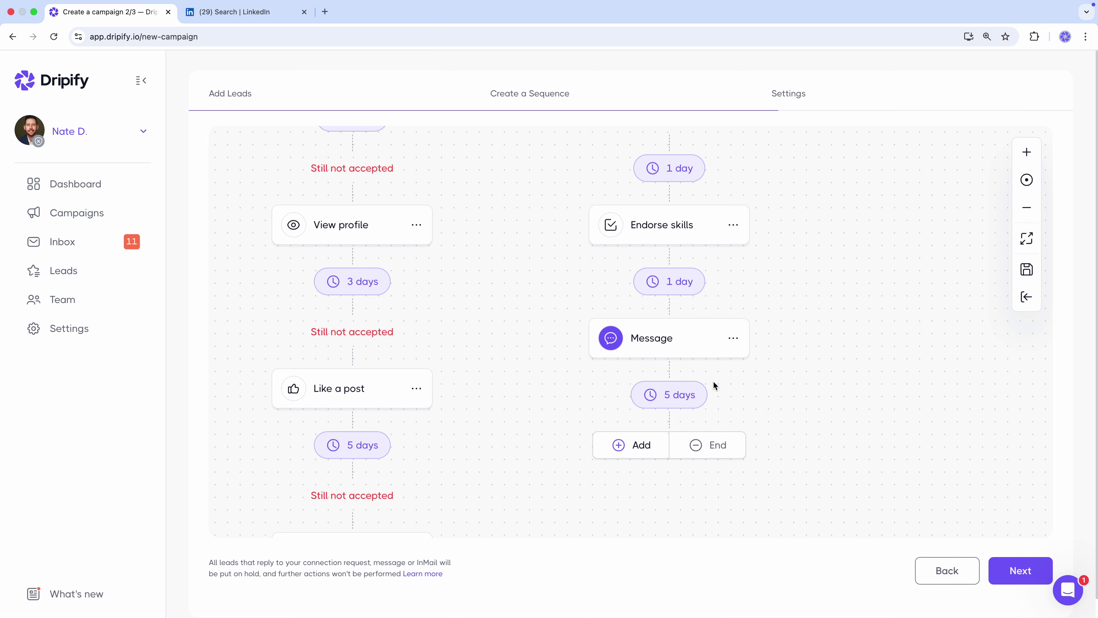
Add a 'Hi' + first name follow-up message nudging the lead about the earlier note, signed and saved.
click(665, 434)
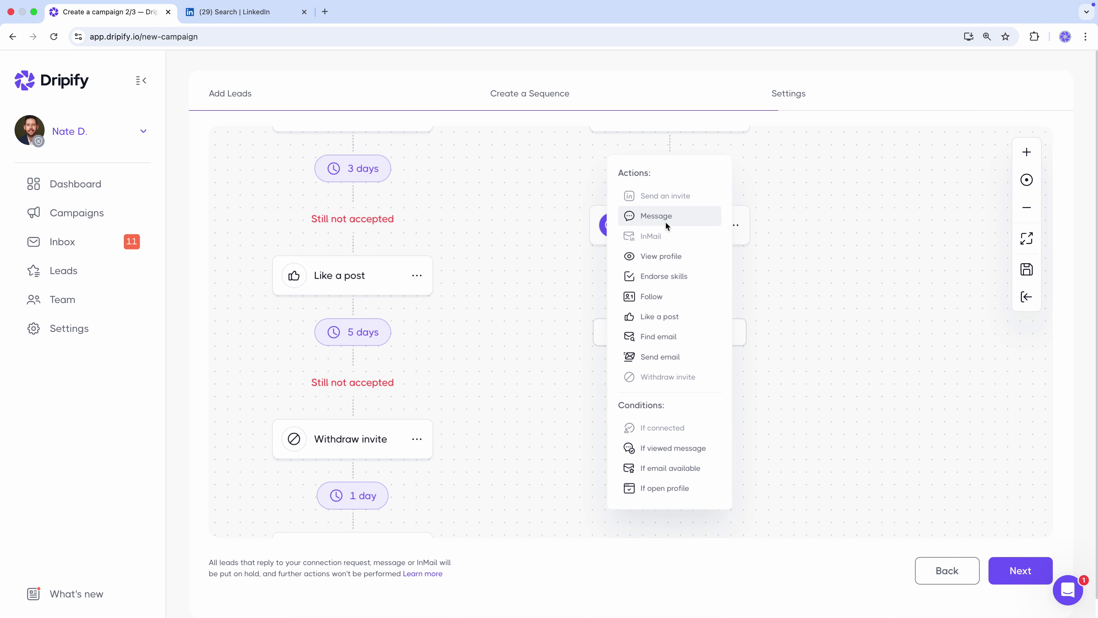
click(665, 222)
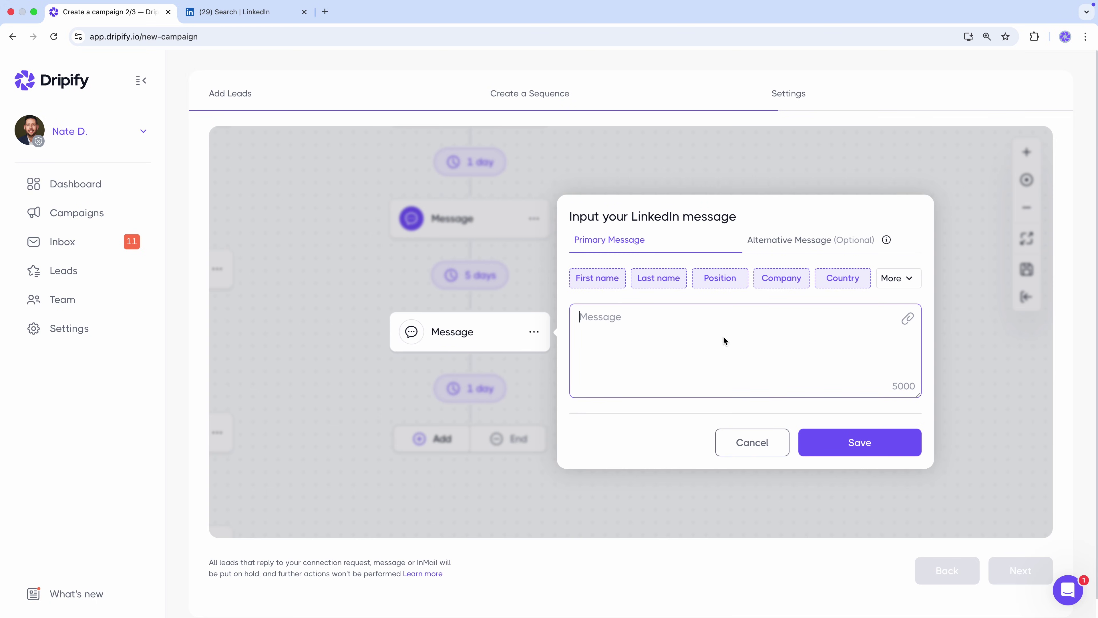
text(Hi)
click(600, 280)
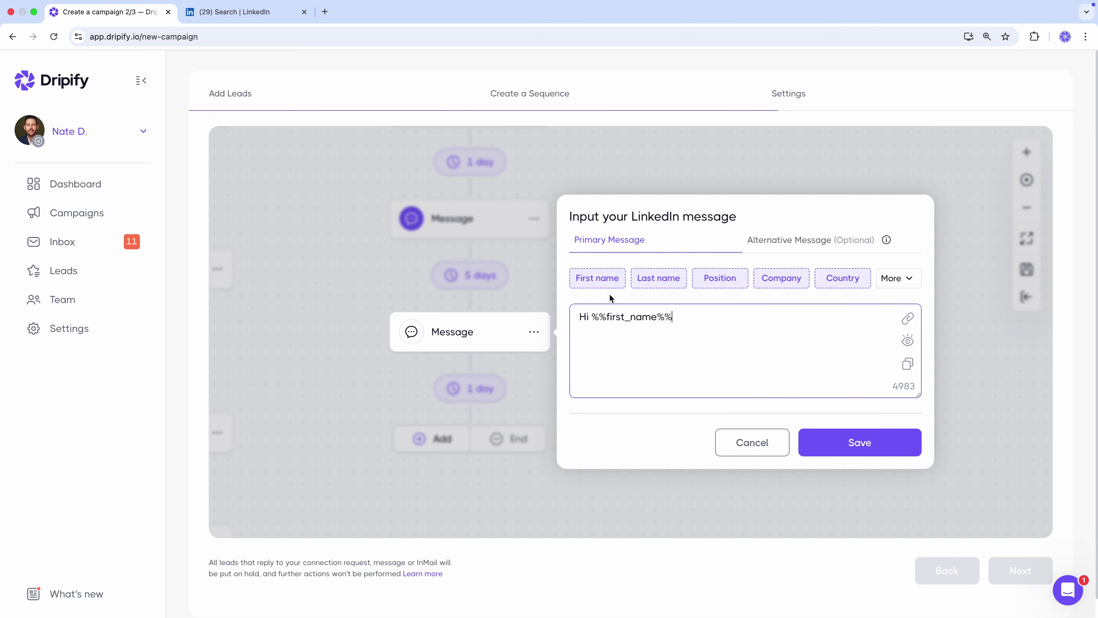
text(Understanding the busy i)
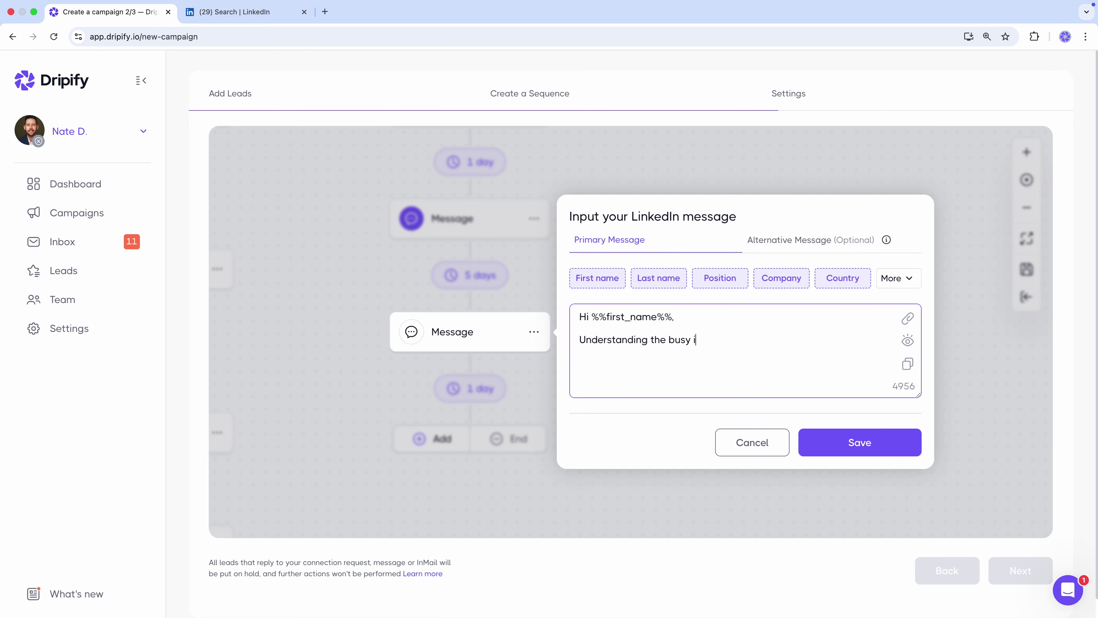
text(nbox, just nudging my message your way.)
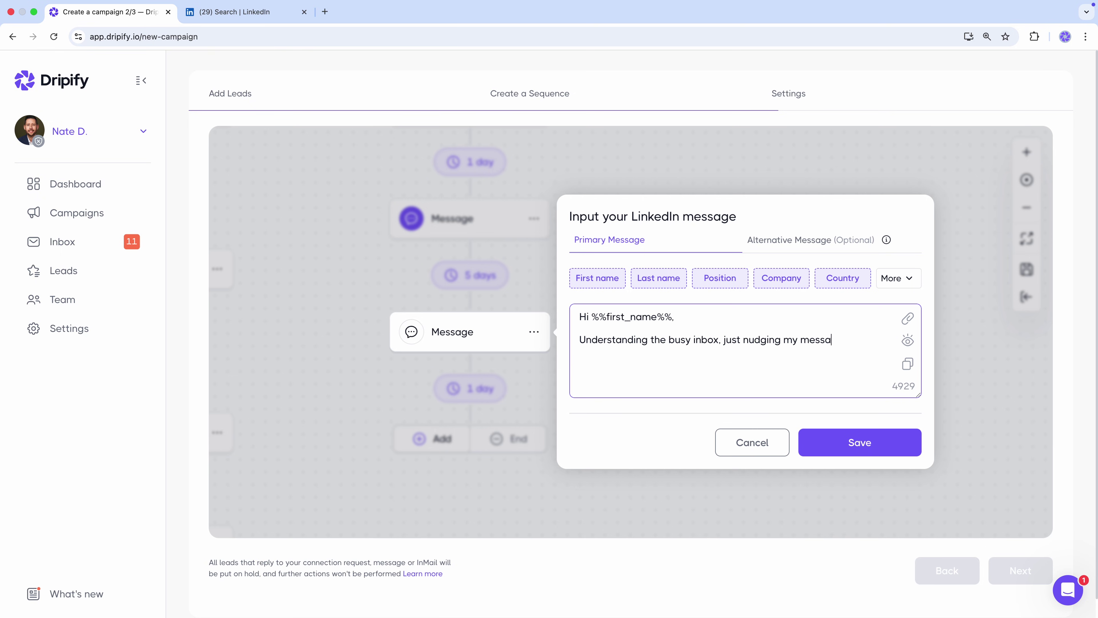
key(Return)
key(Return)
text(Looking forward to your response when you are ready.)
key(Return)
key(Return)
text(Nate)
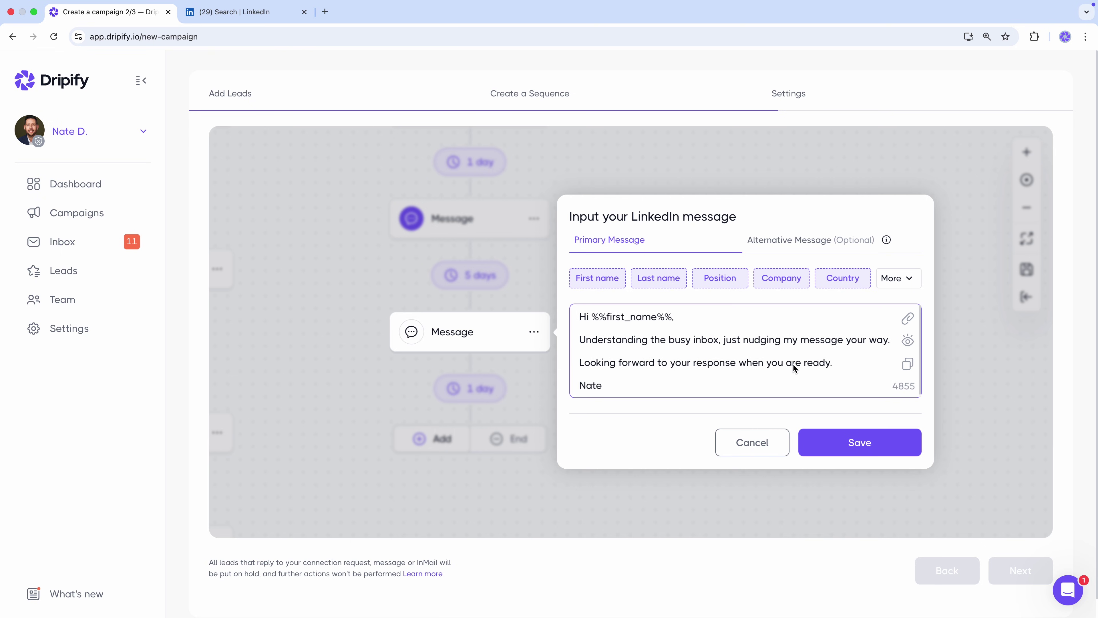
click(861, 444)
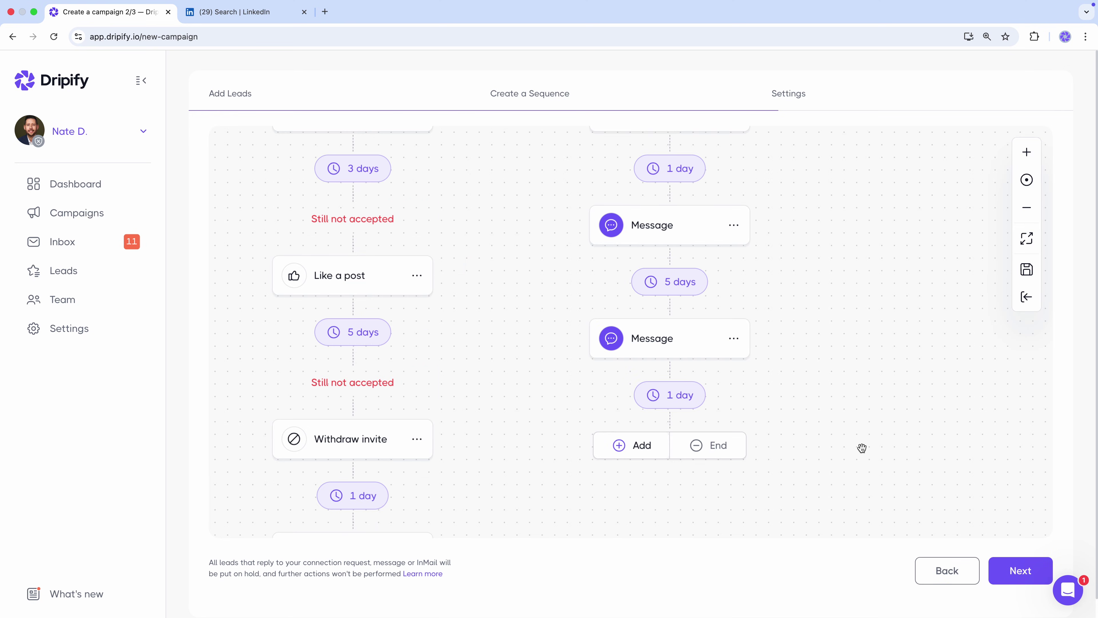
Set the wait after the follow-up message to 7 days.
click(677, 398)
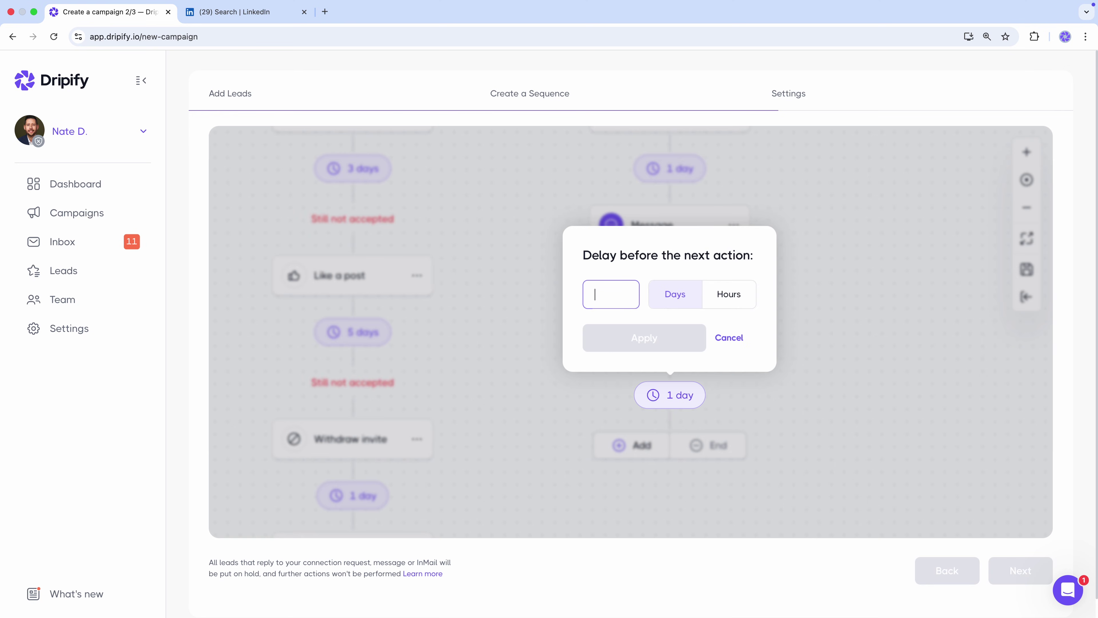
text(7)
click(671, 347)
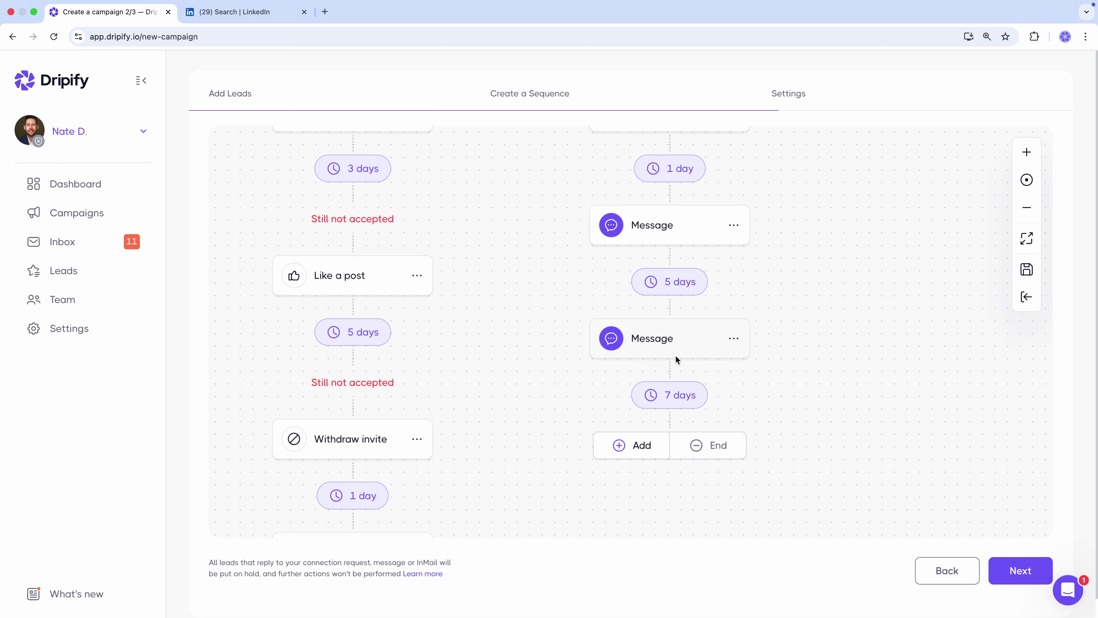
Add a third 'Hey' + first name message mentioning a review of the lead's %%company%% profile, and save it.
click(657, 446)
click(674, 221)
text(Hey)
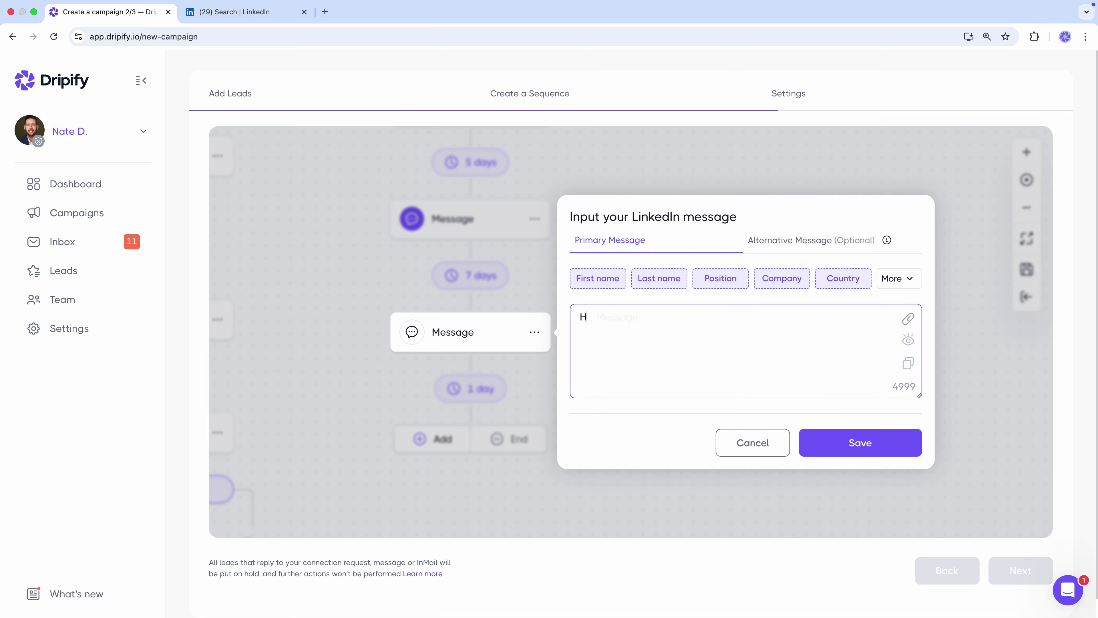
click(613, 274)
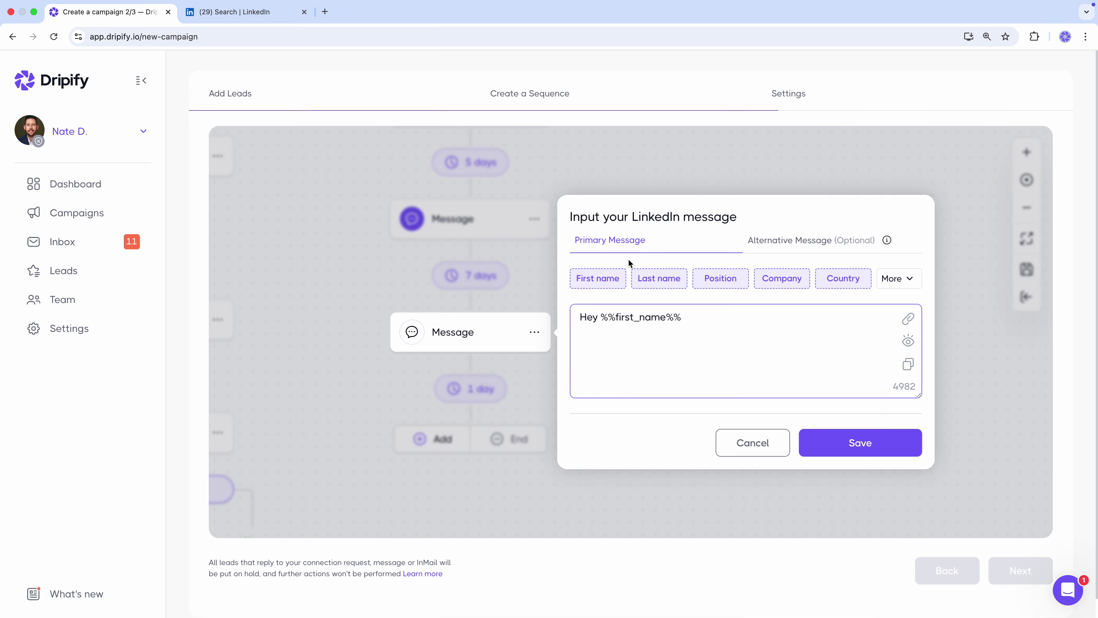
key(Return)
text(While looking forward to our dialogue on LinkedIn outreach strategies, I took a look at your)
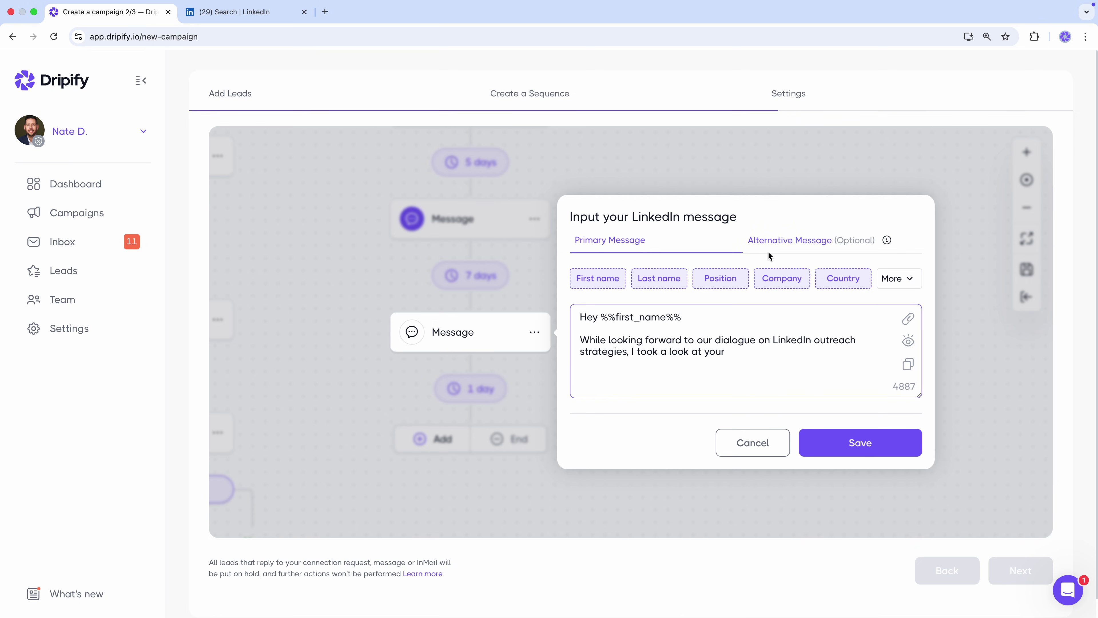
click(790, 277)
text('s profile with Jack, our LinkedIn optimization lead. Spotted key areas that might be holding back your LinkedIn results.  If interested, I can share a brief feedback outlining potential suggested improvements. Could this possibly be relevant to you?  Nate)
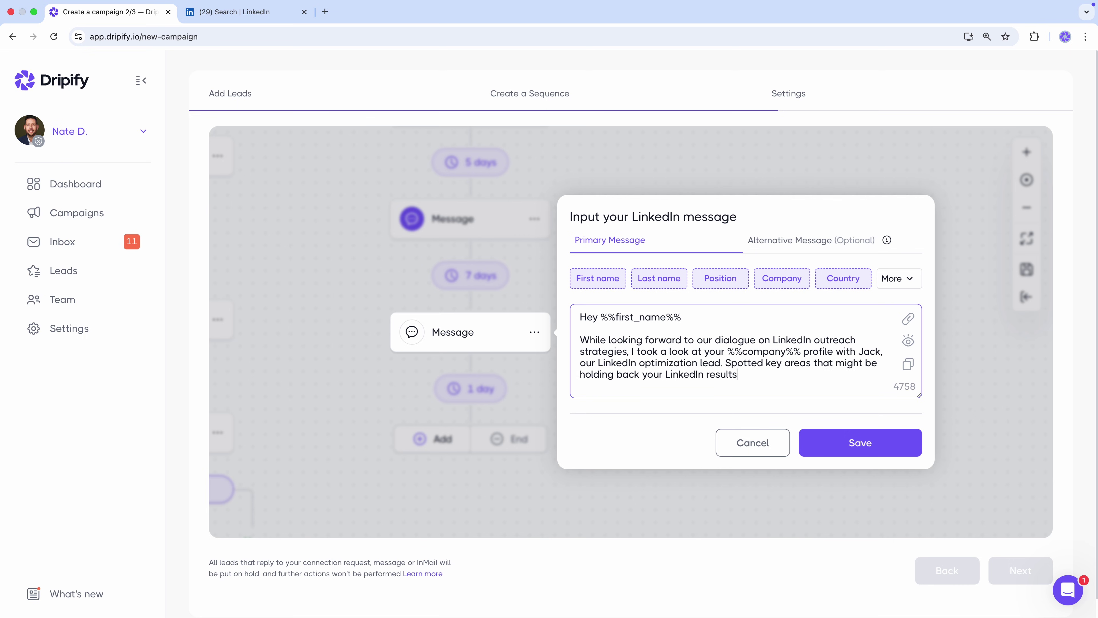
click(861, 436)
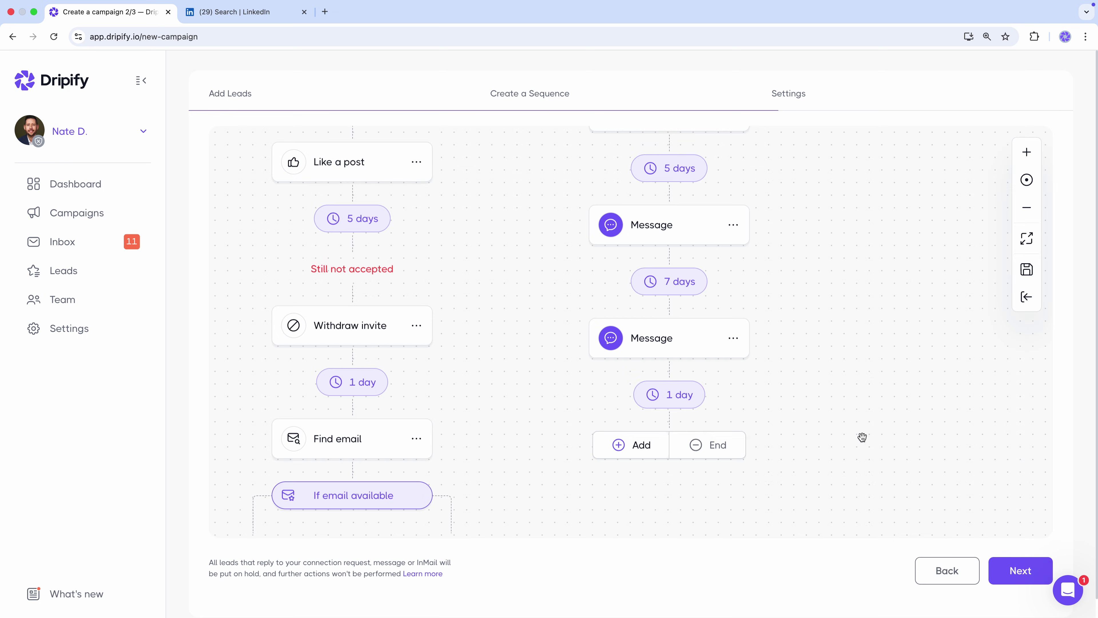
Close the Accepted branch with an End of sequence step after the third message.
click(718, 446)
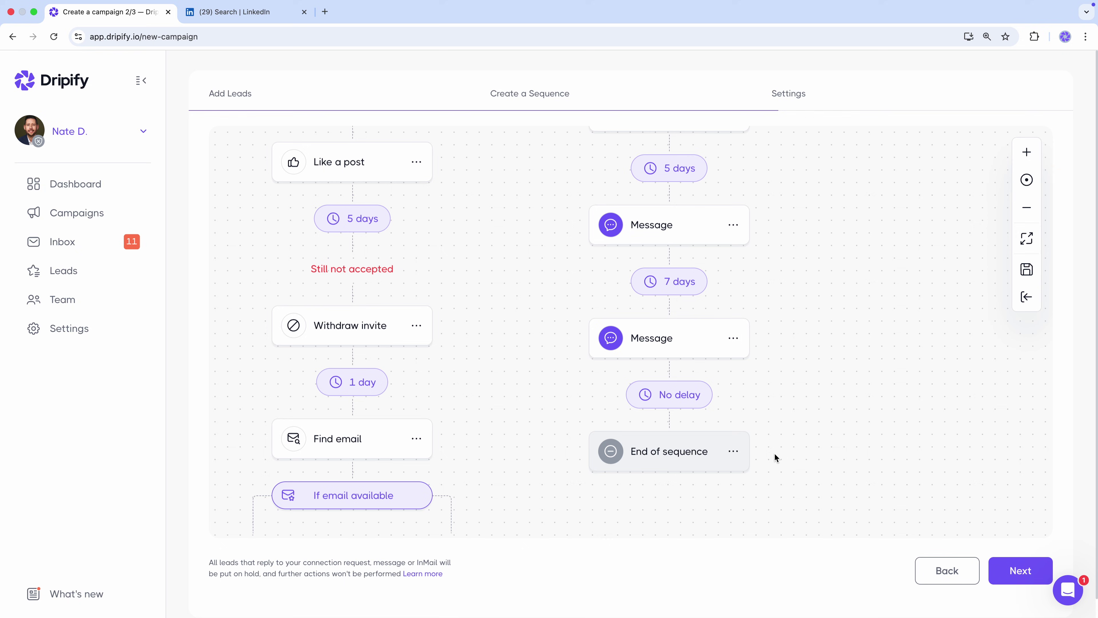
On the Settings step, enter 'CMO - United States' as the campaign name, leave webhooks unset, and Save & Launch.
click(1014, 566)
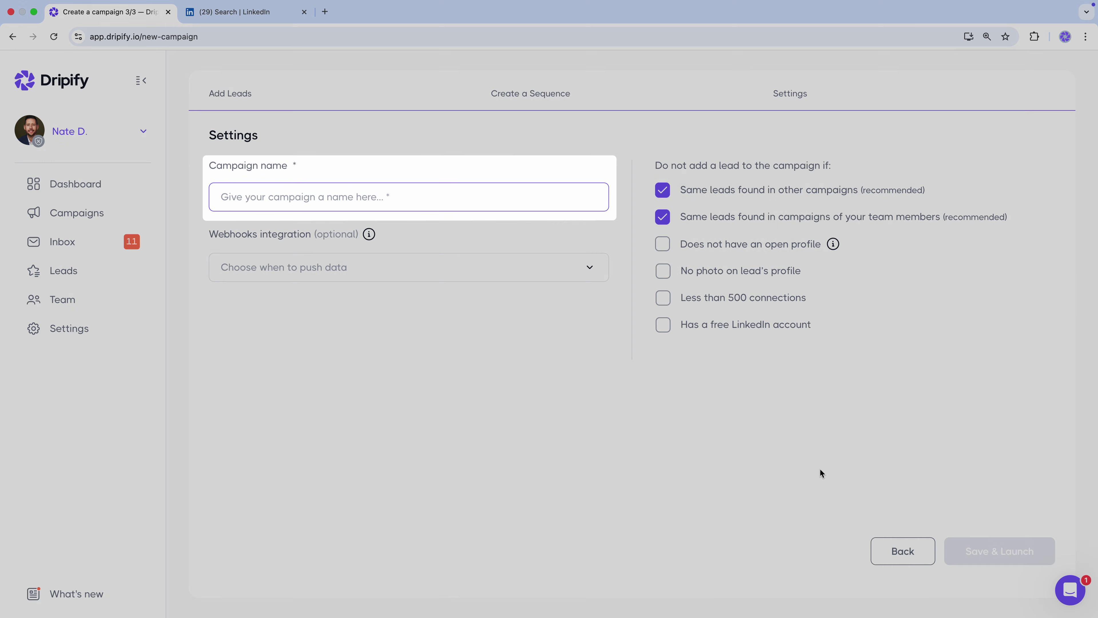
text(CMO - United S)
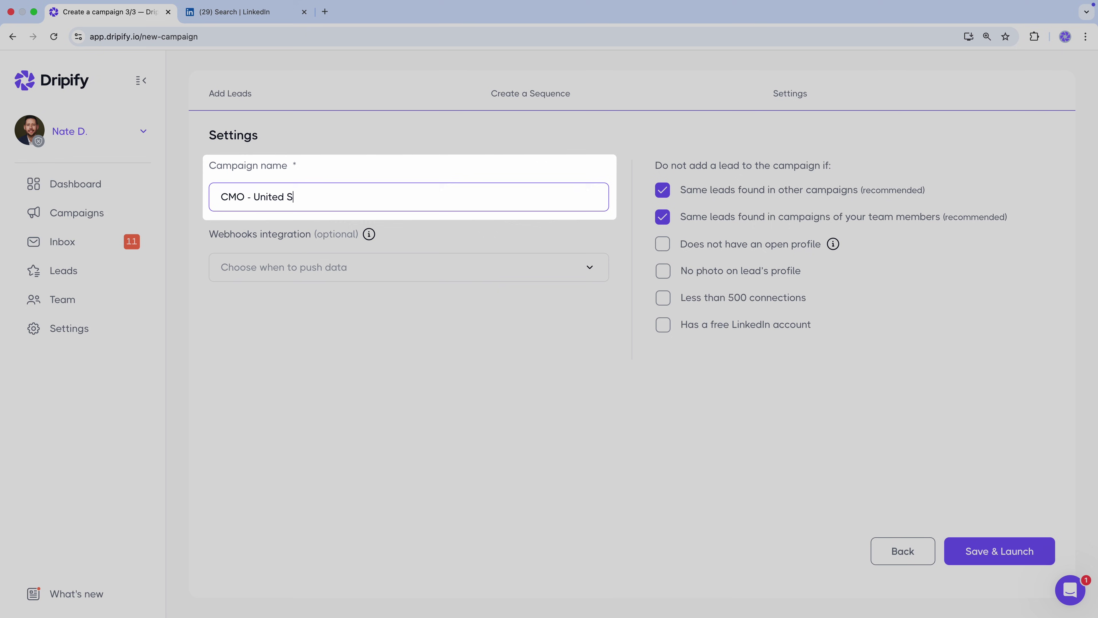
text(tates)
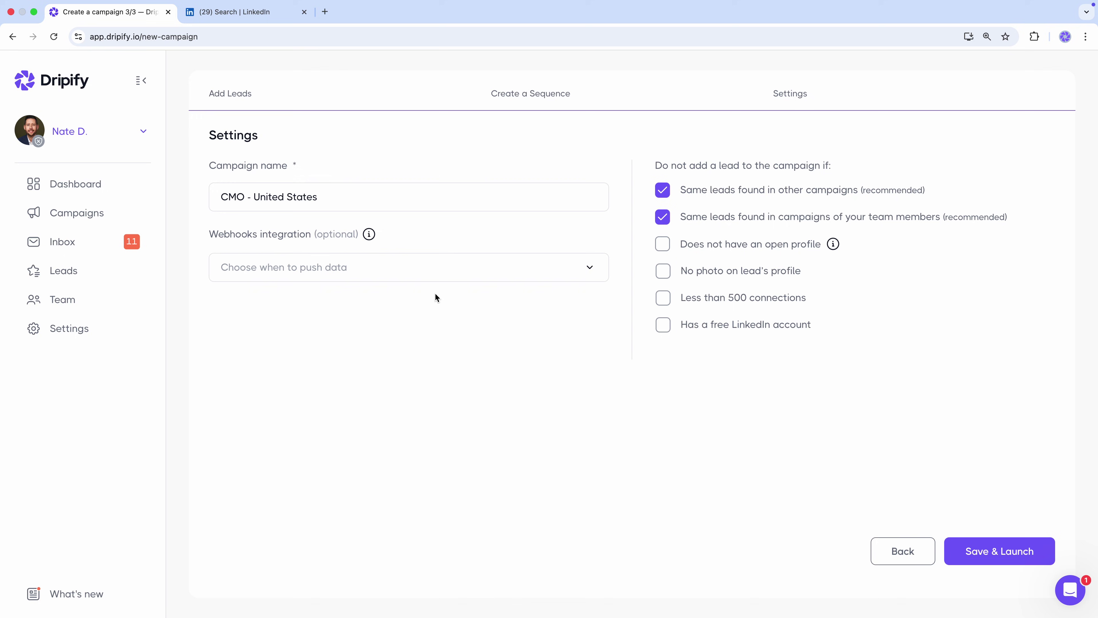
click(436, 278)
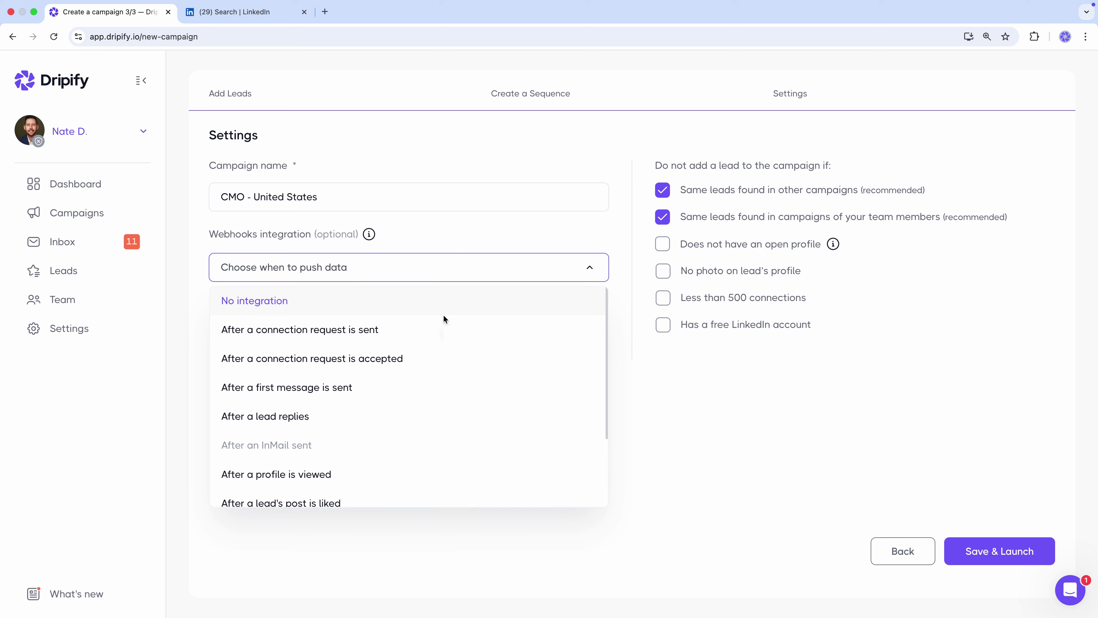
scroll(443, 319, down, 3)
scroll(443, 319, up, 3)
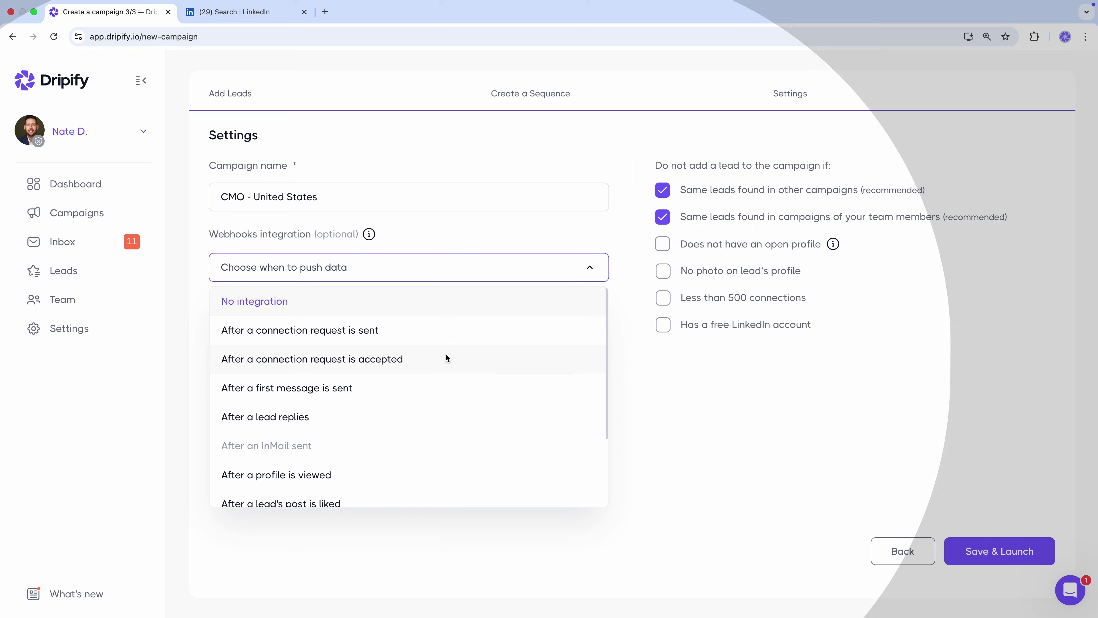
click(737, 420)
click(993, 552)
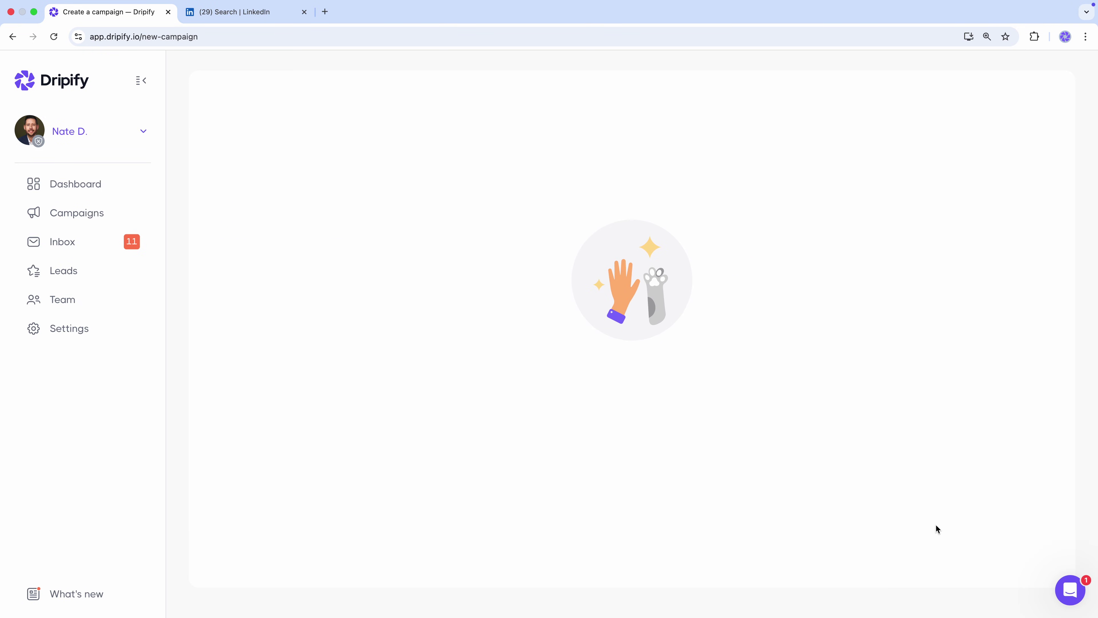
Return to the campaign list, open CMO - United States, and review its sequence flow from Send an invite.
click(636, 450)
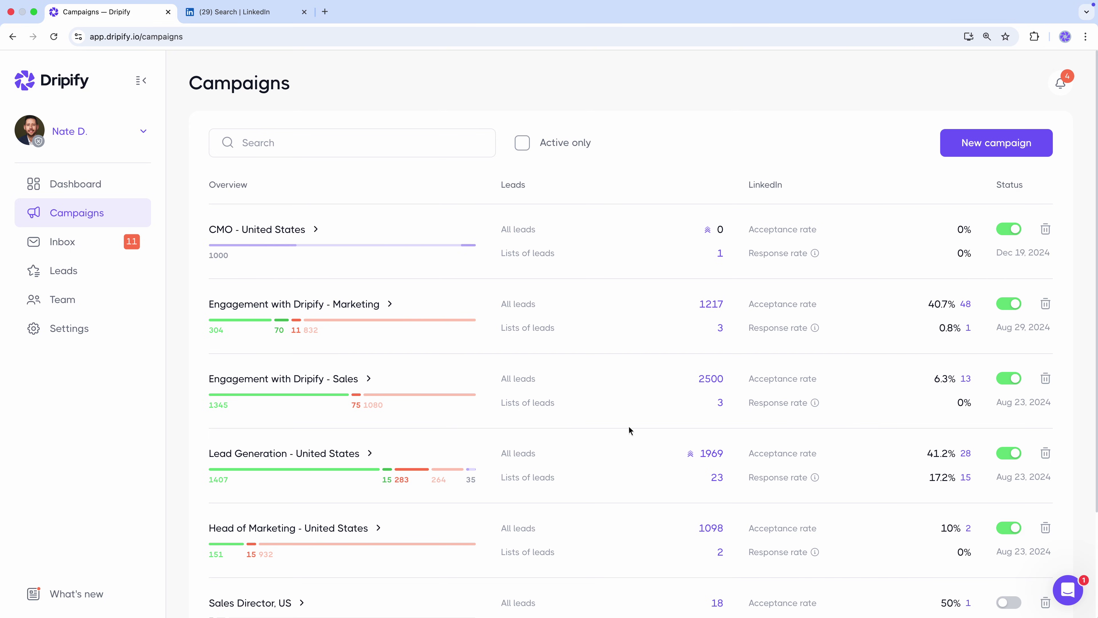
click(256, 229)
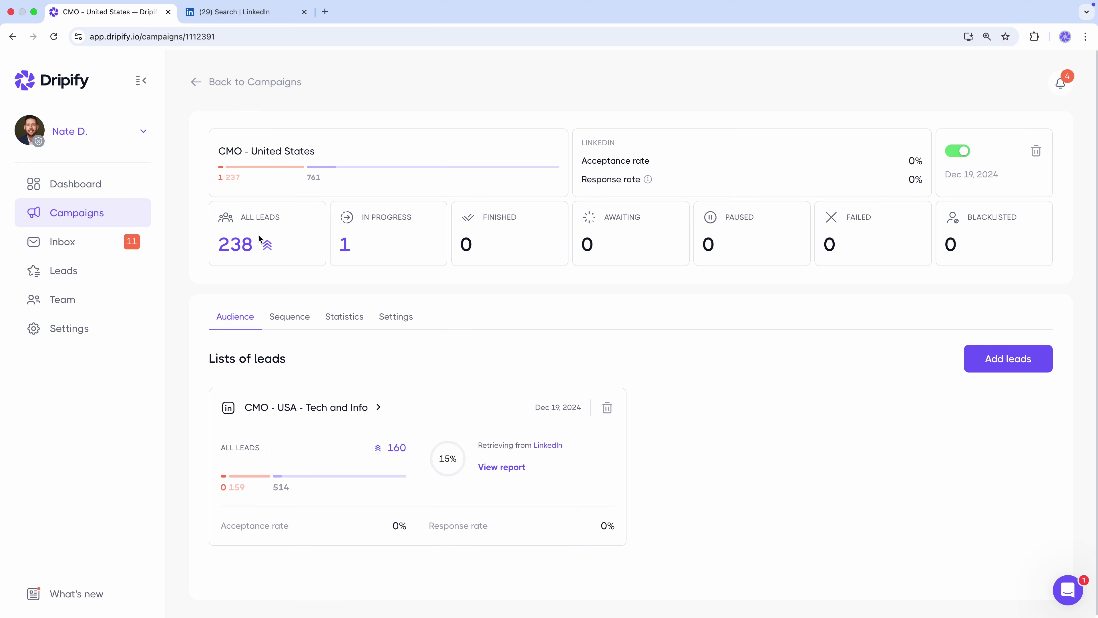
click(289, 316)
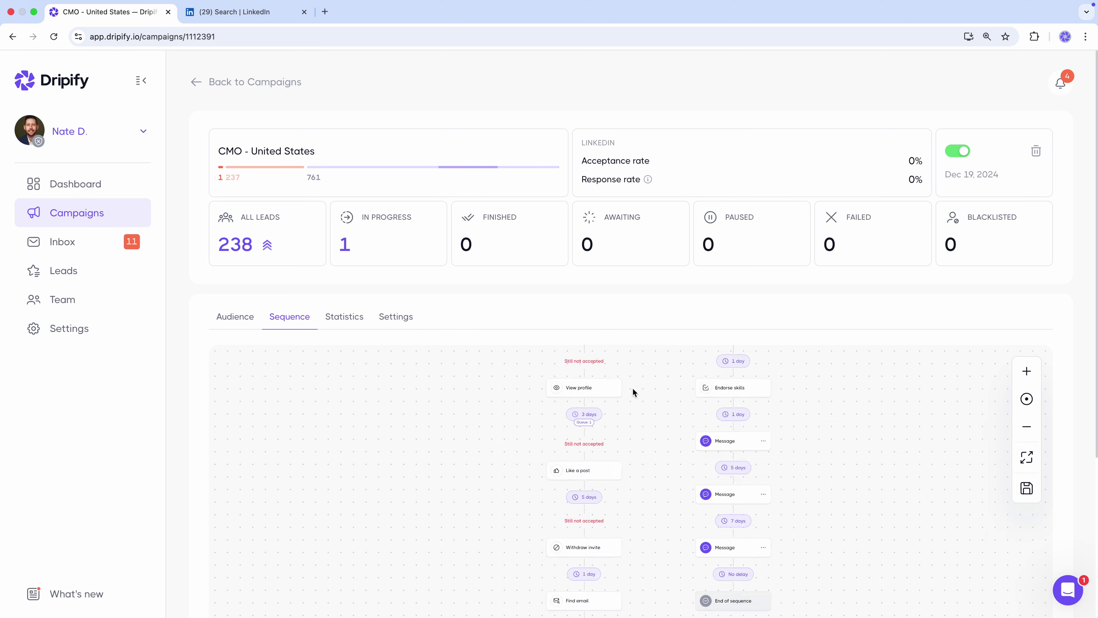
scroll(658, 370, up, 5)
drag(660, 365, 627, 534)
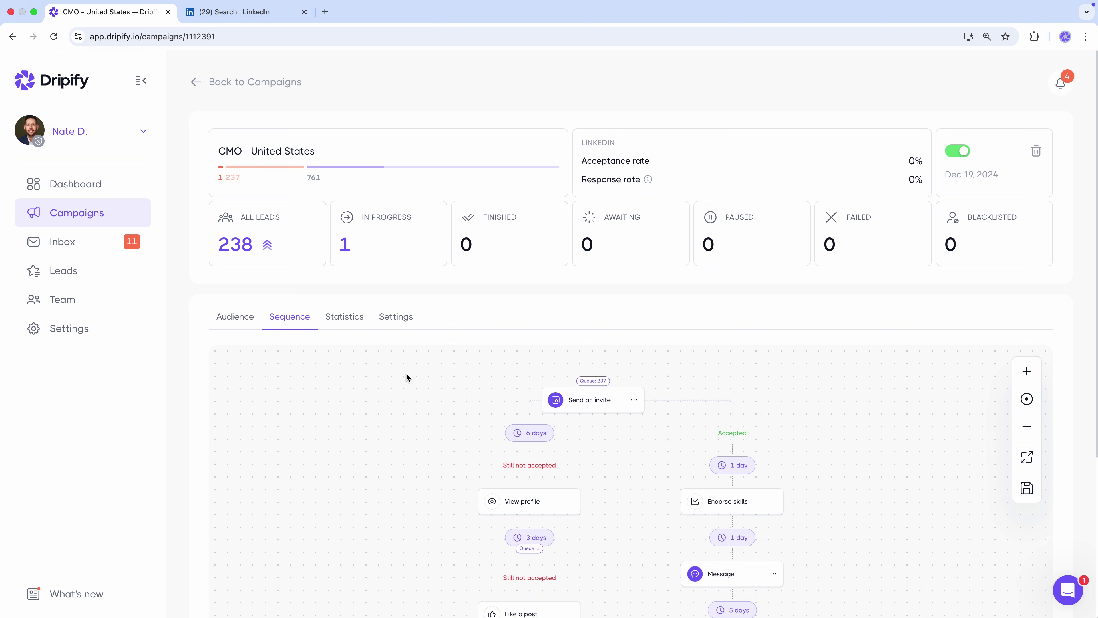
Check the campaign's statistics and lead list, then open its Settings.
click(353, 320)
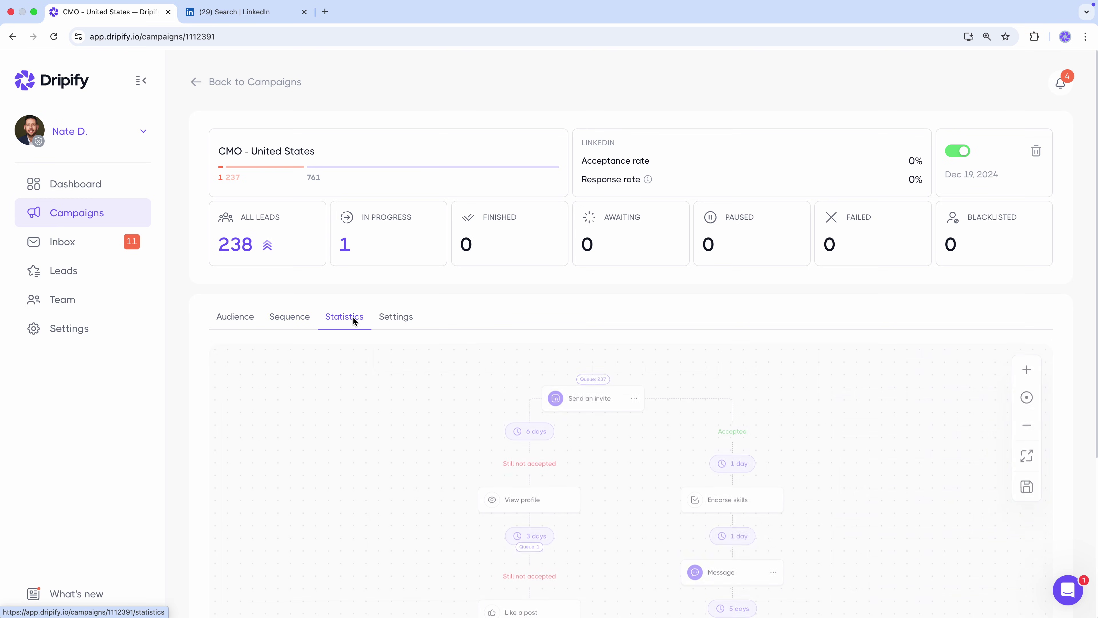
scroll(361, 294, down, 2)
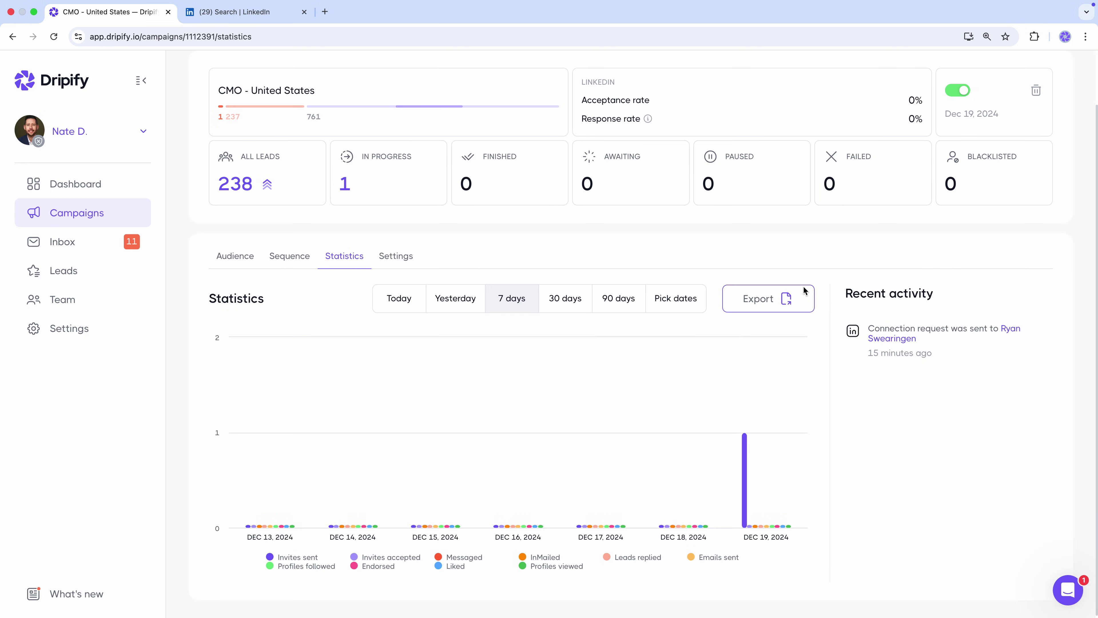
click(242, 260)
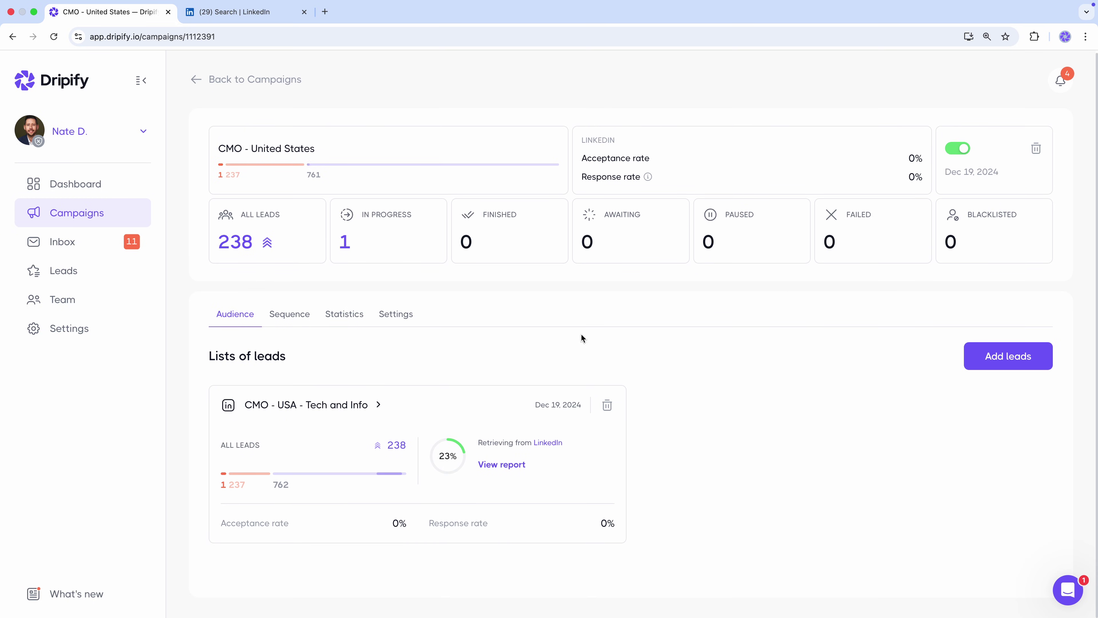
click(396, 313)
scroll(409, 304, down, 2)
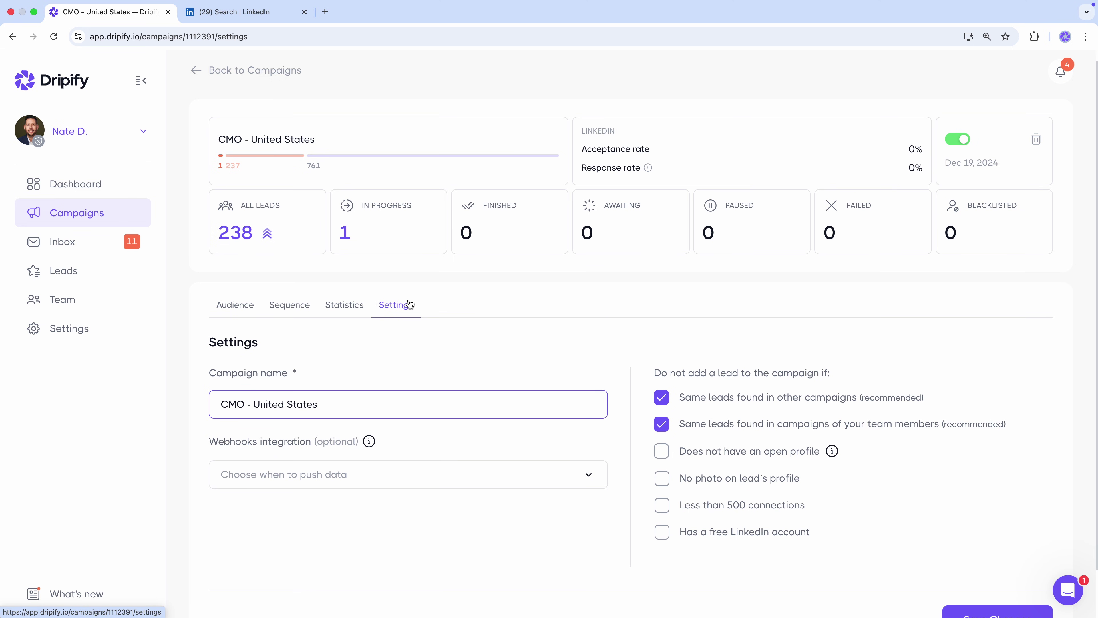
Go to the Dashboard and look over its statistics and recent campaigns.
click(98, 185)
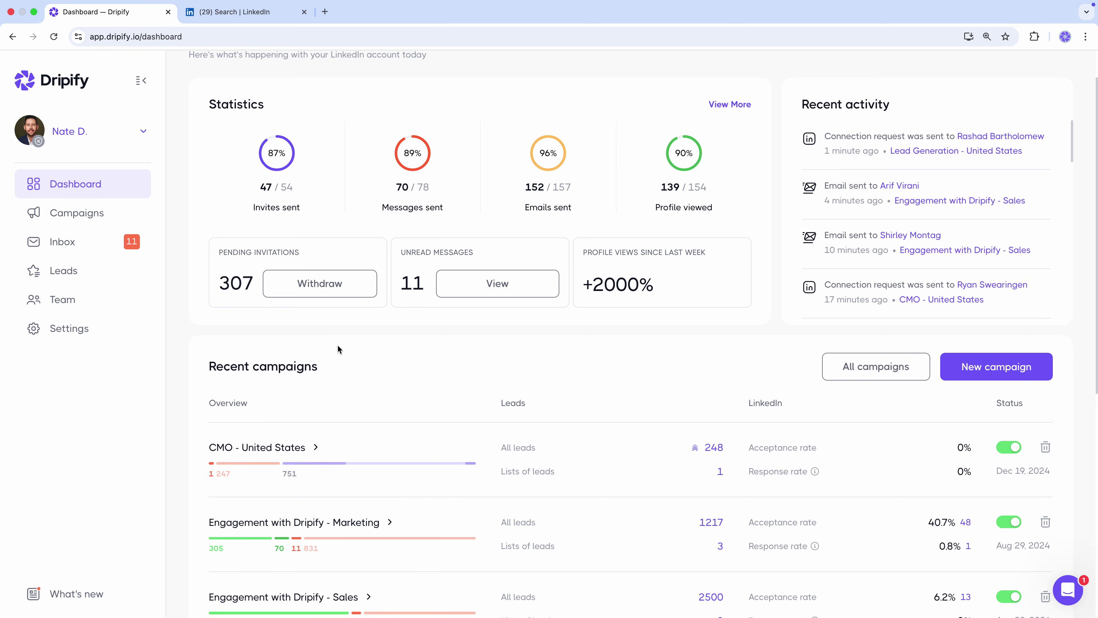
scroll(338, 347, down, 4)
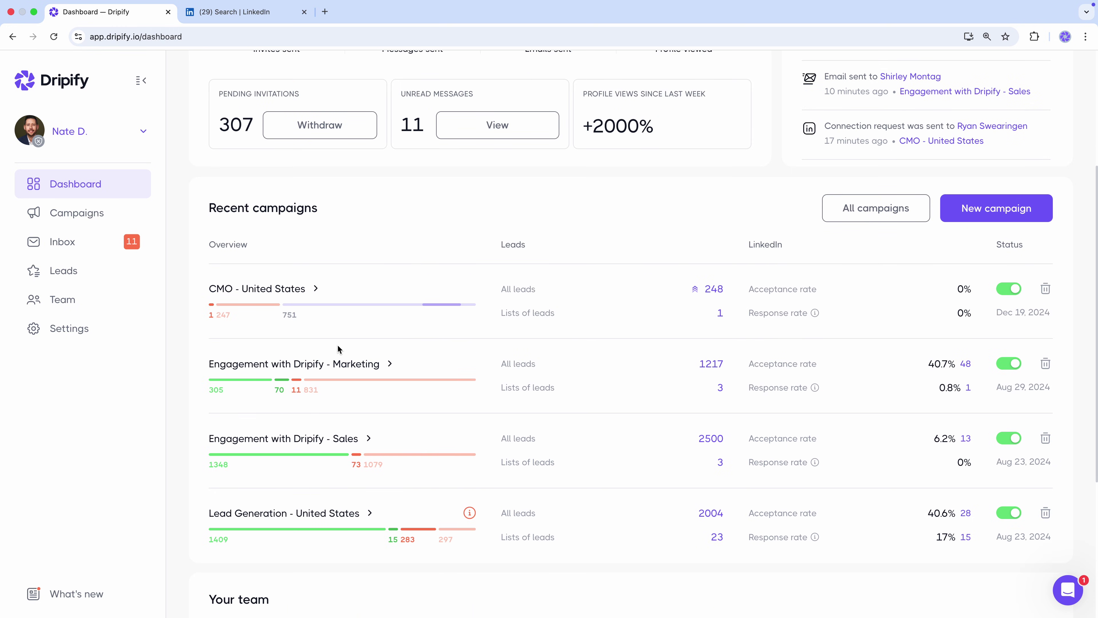
scroll(186, 301, down, 5)
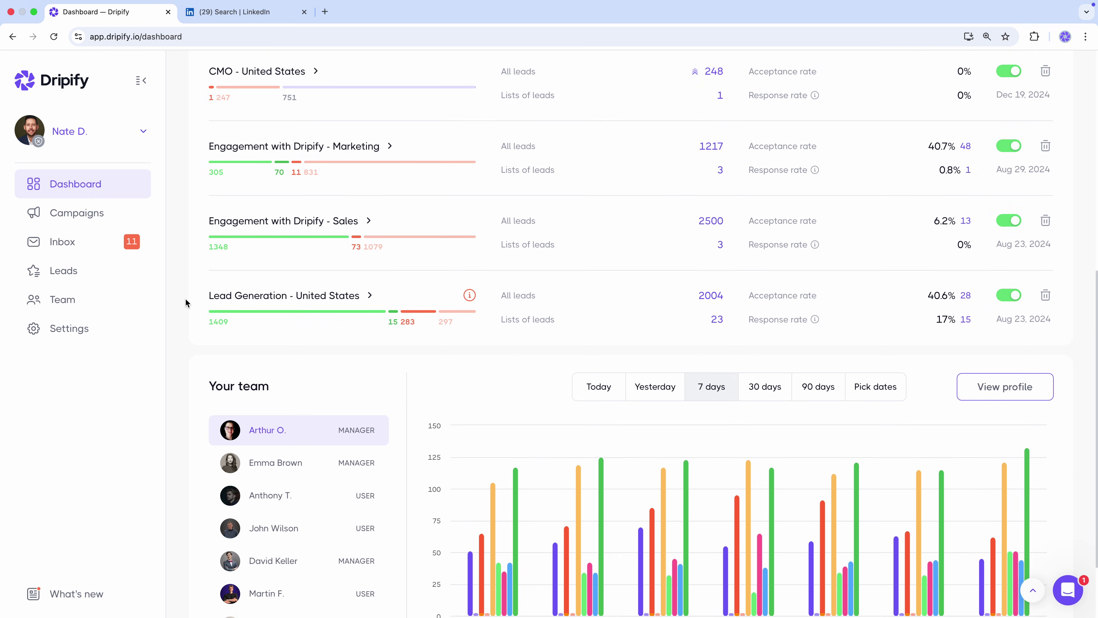
scroll(186, 302, down, 2)
scroll(185, 303, up, 4)
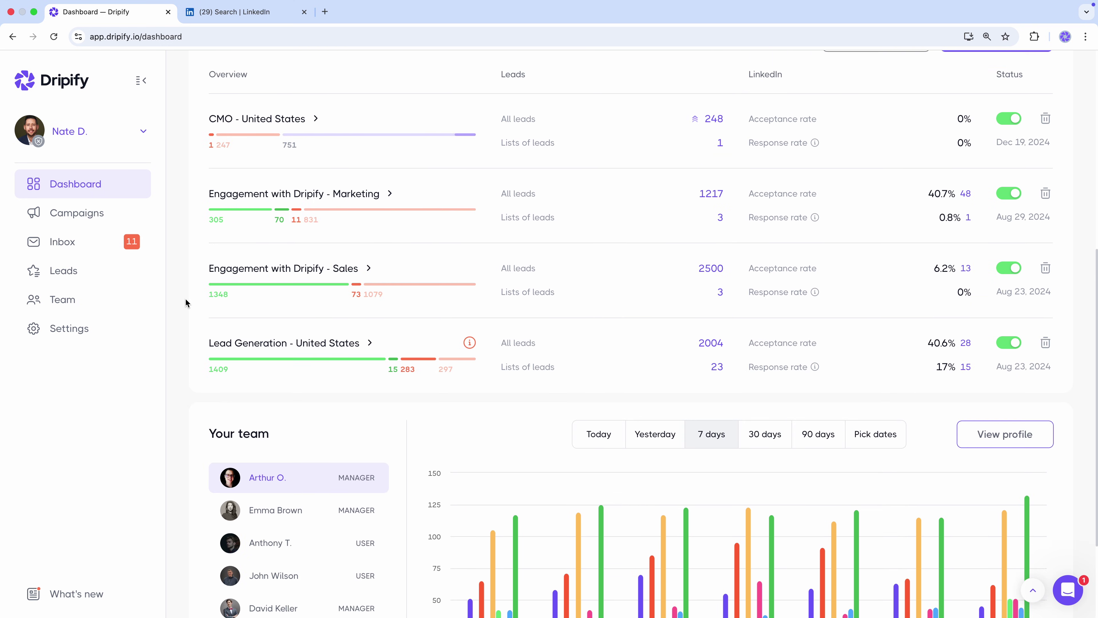
scroll(185, 302, up, 10)
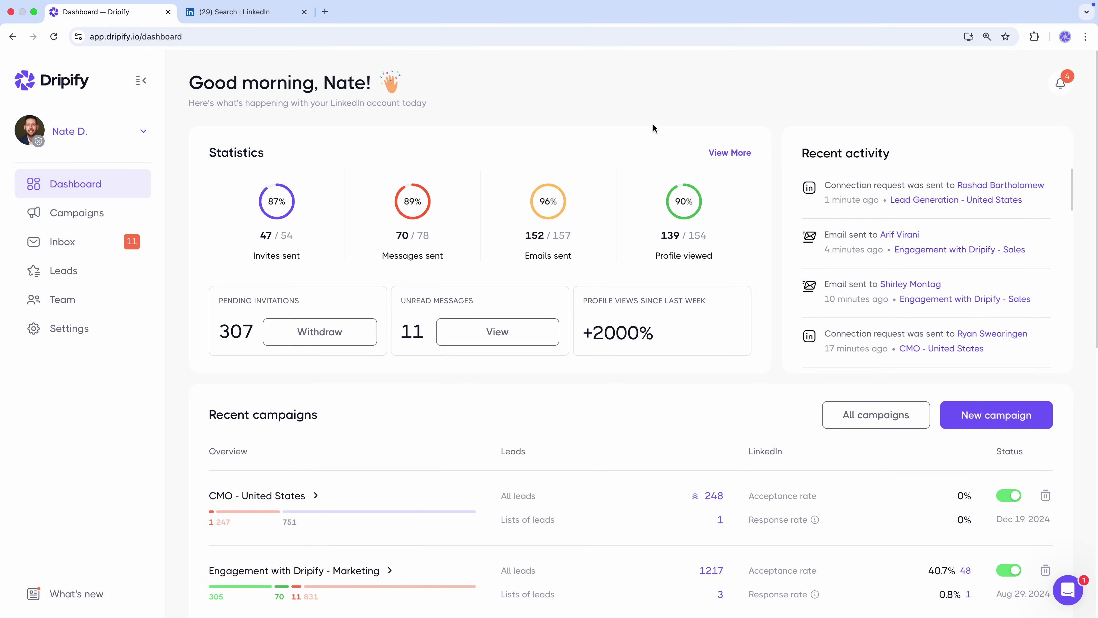
View the detailed account statistics, then return to the Dashboard's Your team activity section.
click(735, 152)
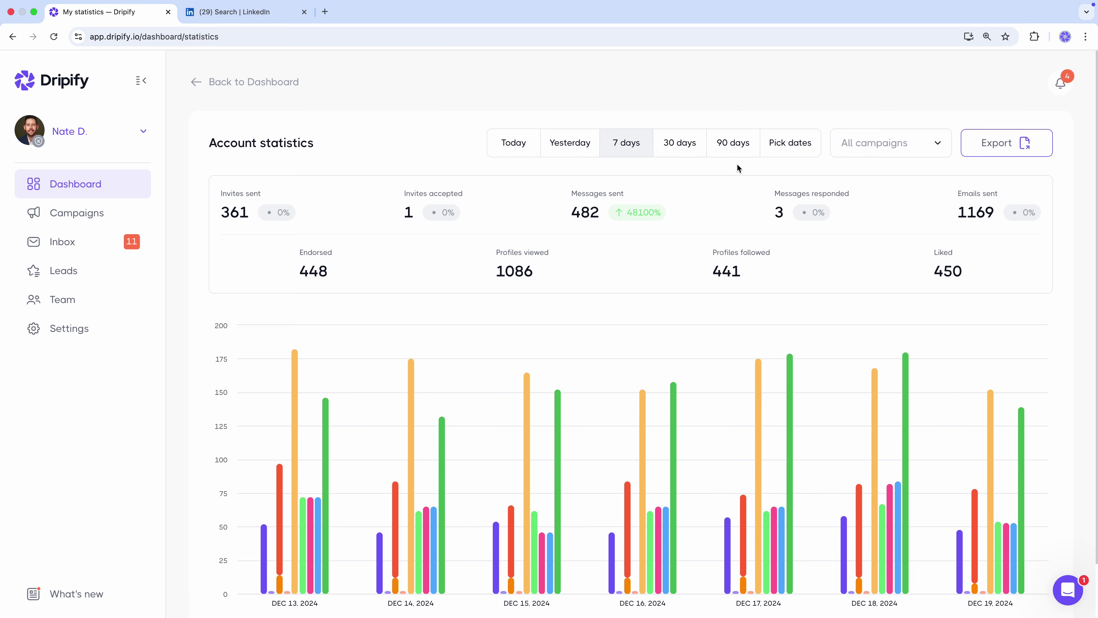
click(106, 180)
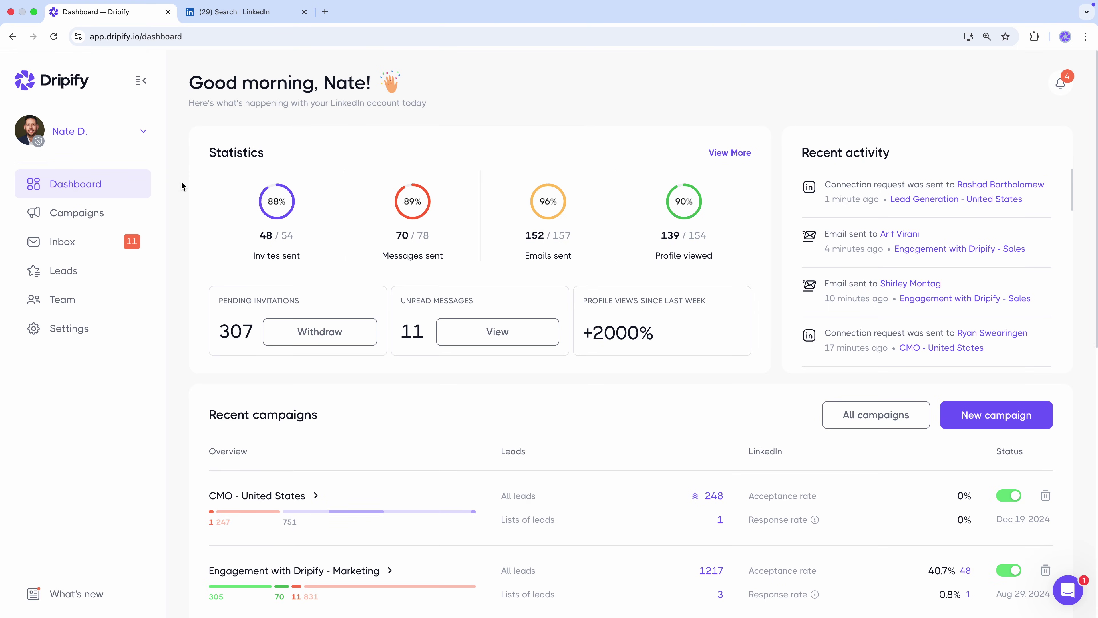
scroll(181, 186, down, 2)
scroll(182, 182, down, 3)
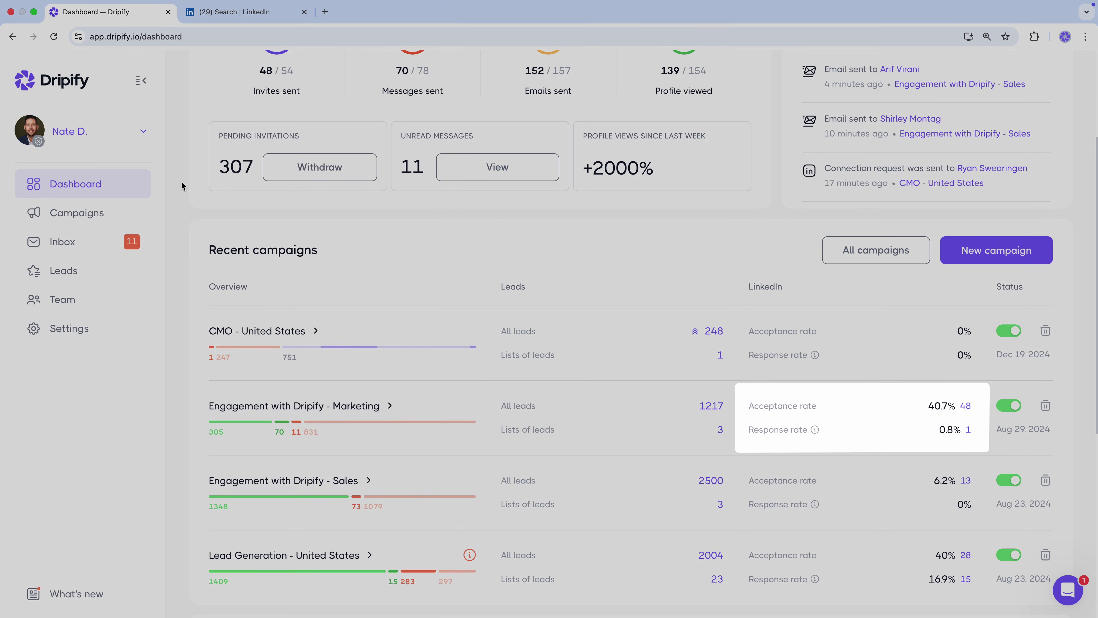
scroll(181, 186, down, 5)
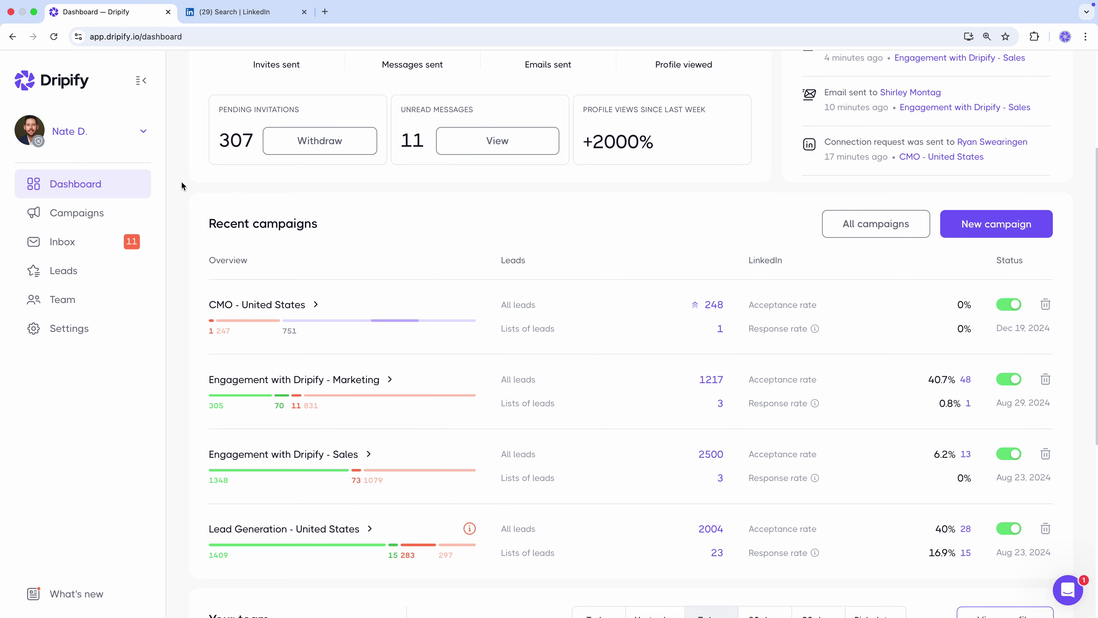
scroll(181, 186, down, 3)
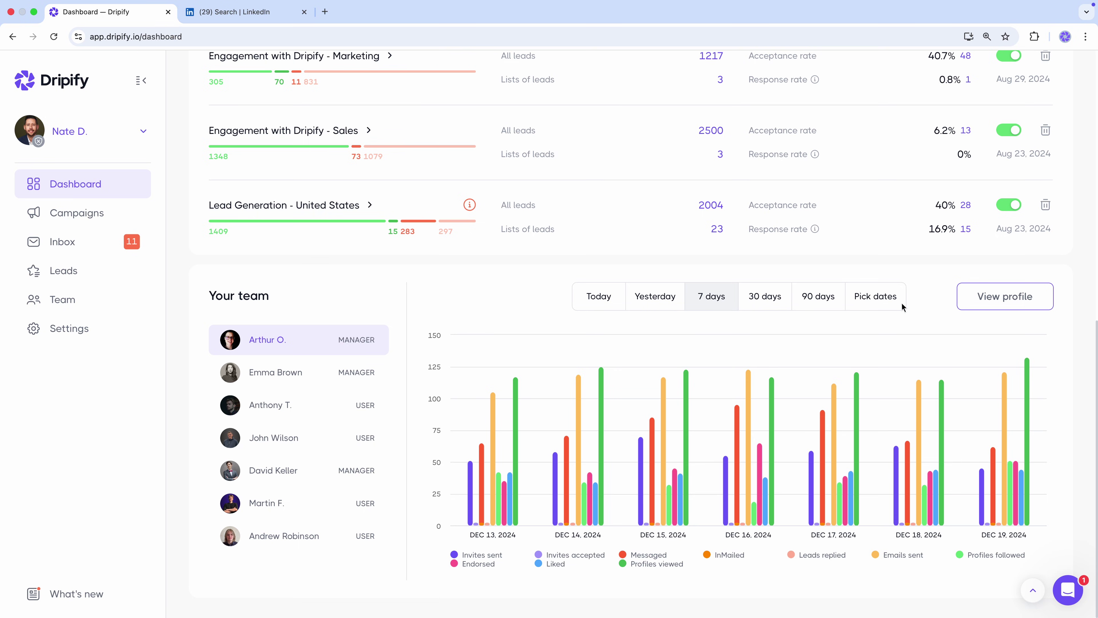
Open the first team member's page, review their activity, and sign in to their dashboard in preview mode.
click(967, 296)
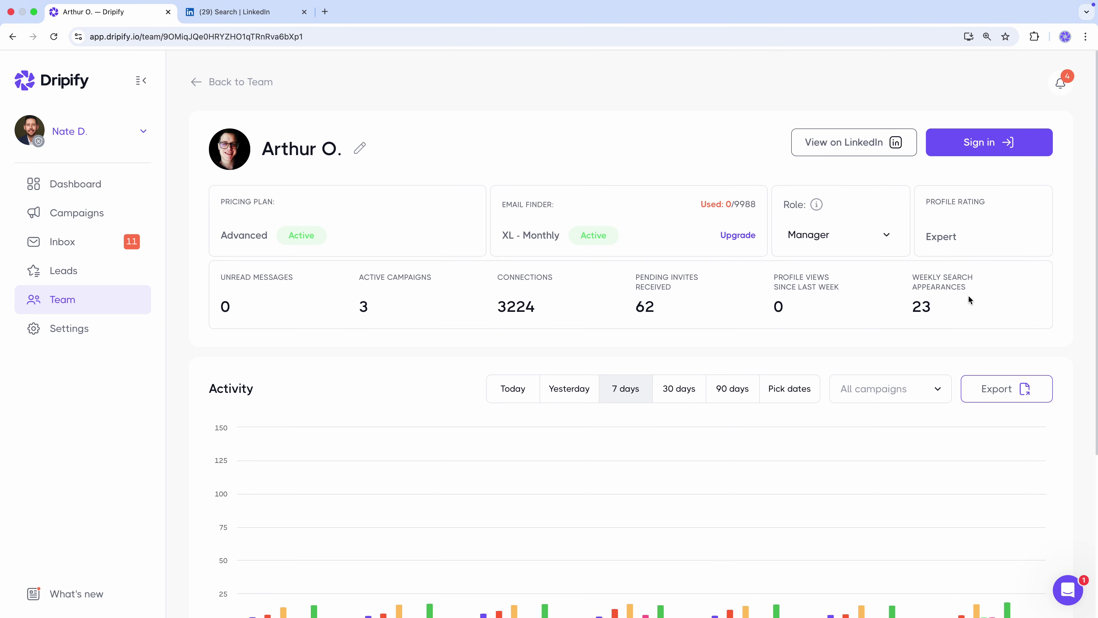
scroll(967, 298, down, 2)
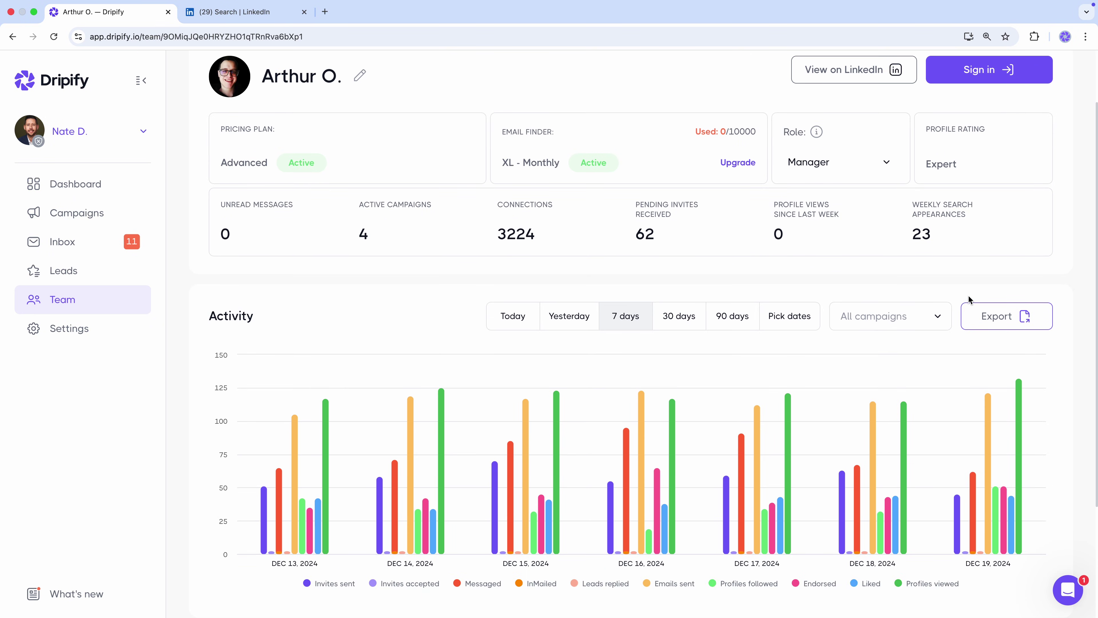
scroll(968, 297, down, 10)
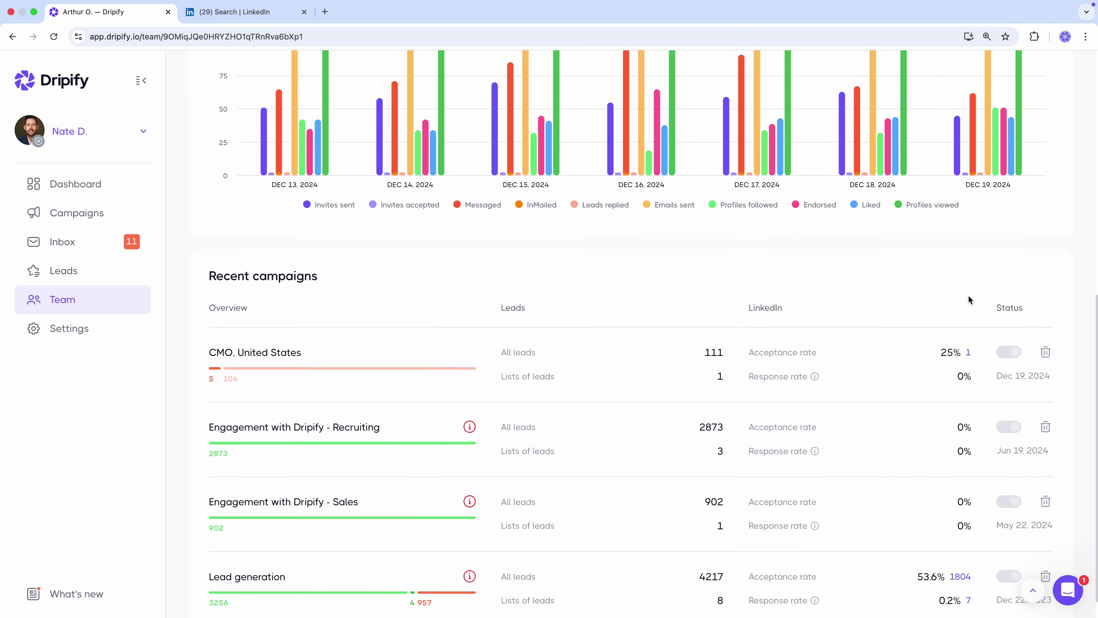
scroll(969, 297, up, 10)
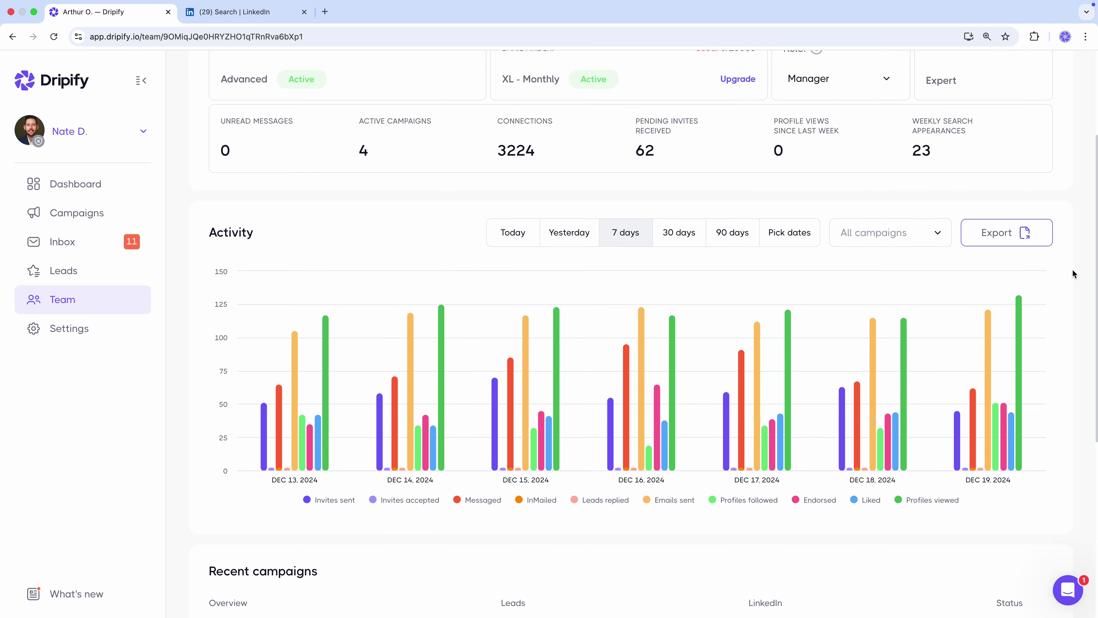
click(966, 143)
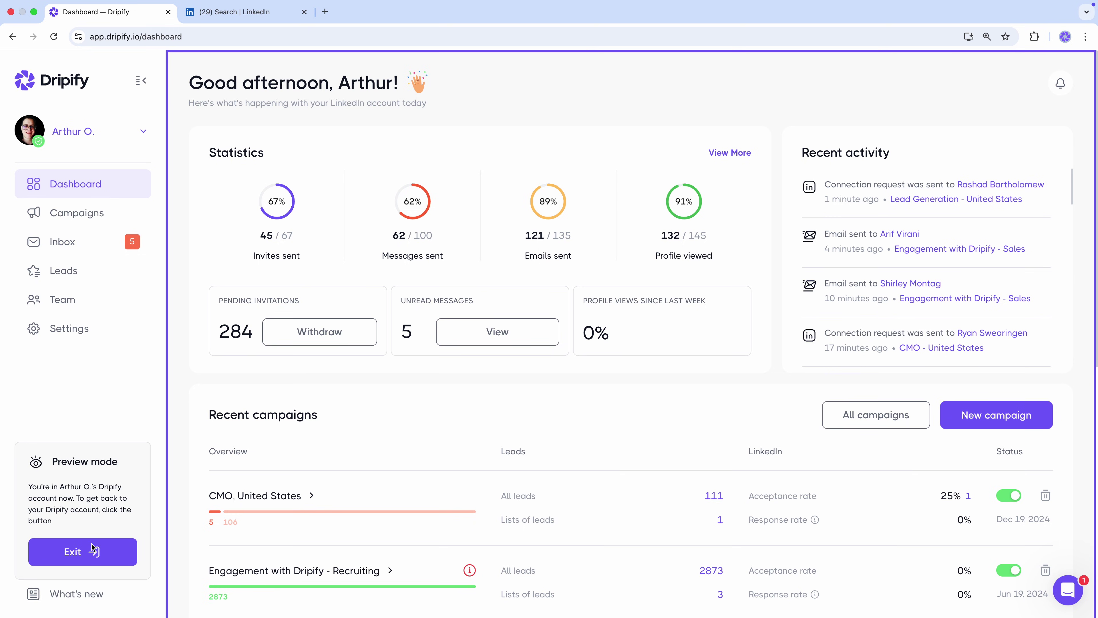
Exit preview, open the lead's Inbox conversation, and reply 'Absolutely! Talk to you tomorrow!'.
click(82, 551)
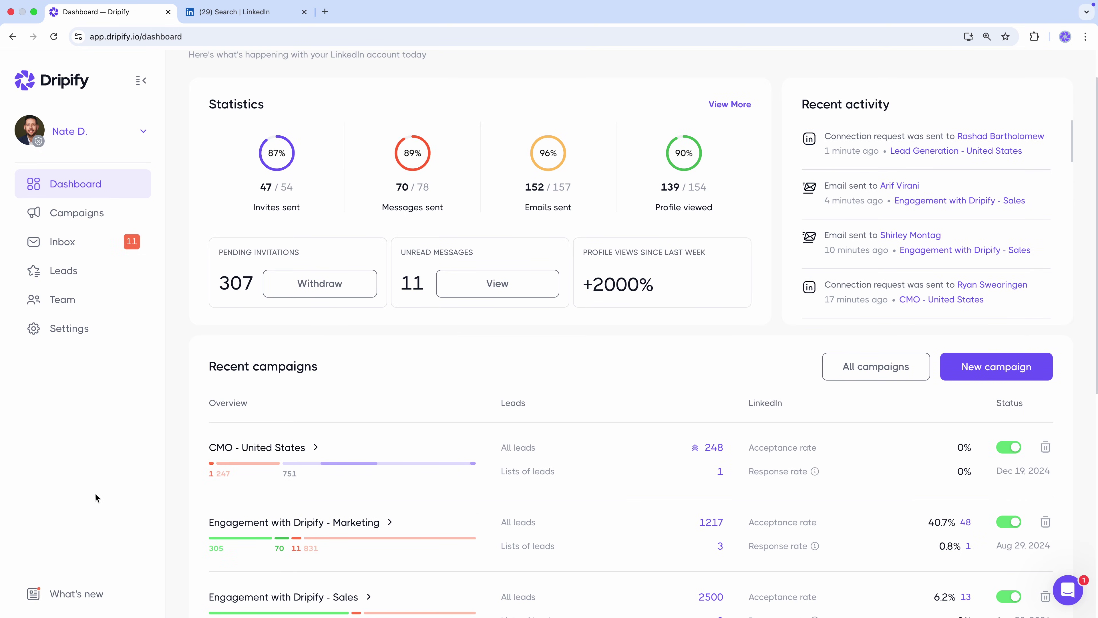
click(83, 240)
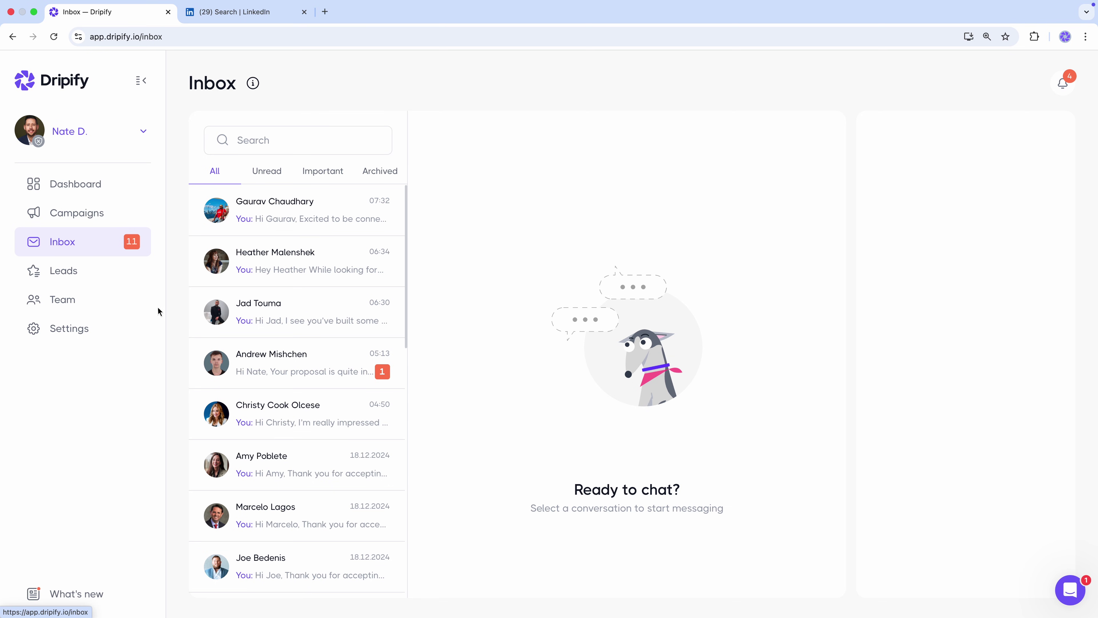
click(270, 367)
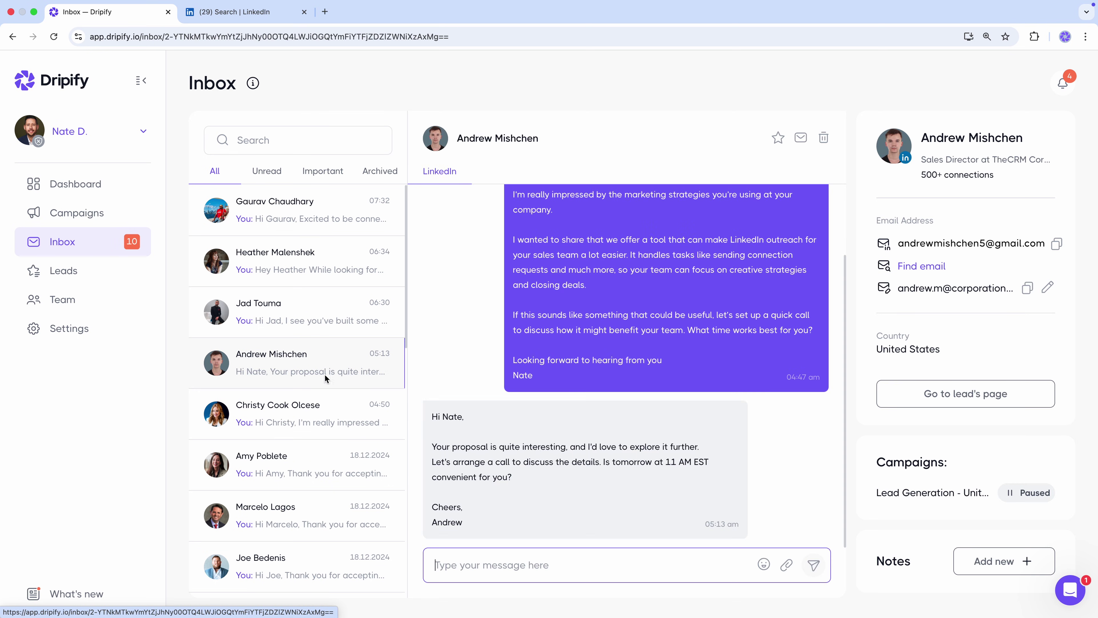
text(Absol)
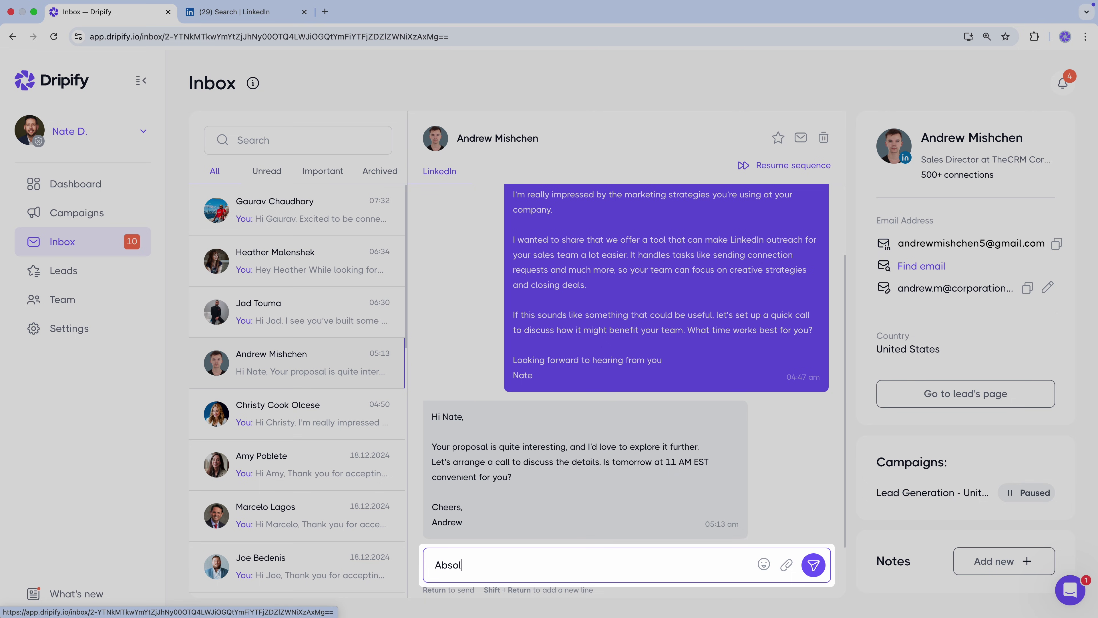
text(utely! Talk to you tomorrow!)
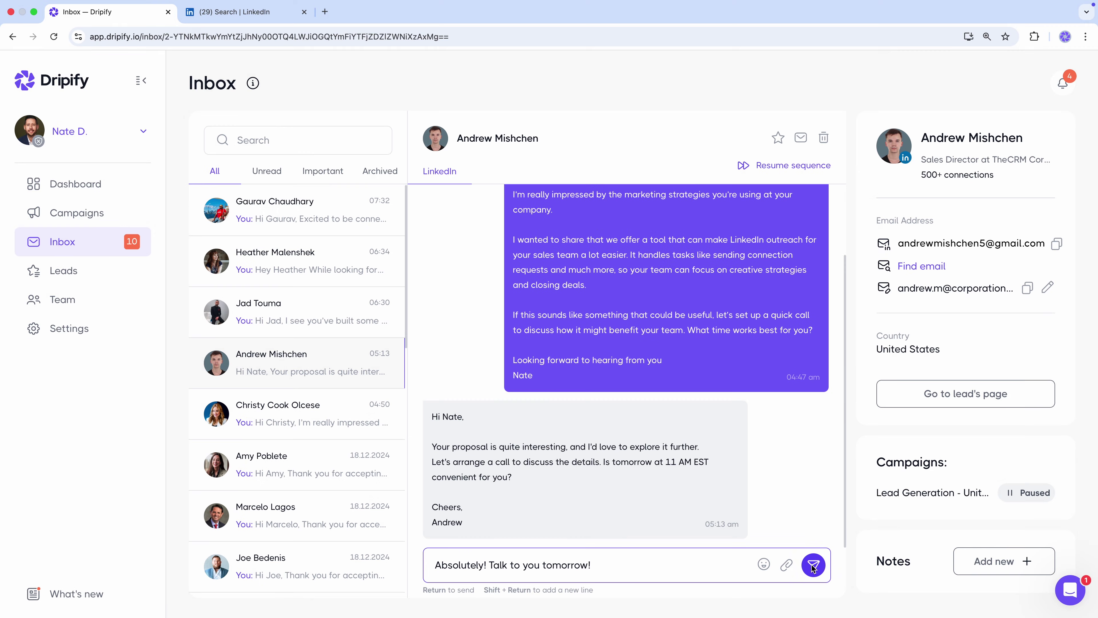
click(814, 564)
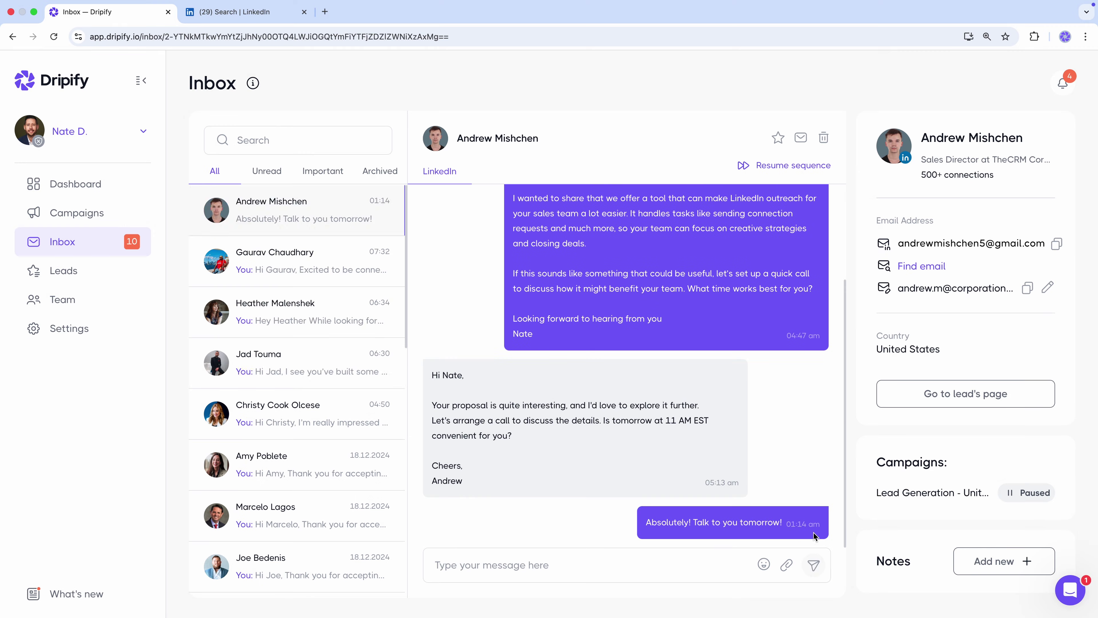
Star the conversation and save a 'Booked a demo' note.
click(778, 138)
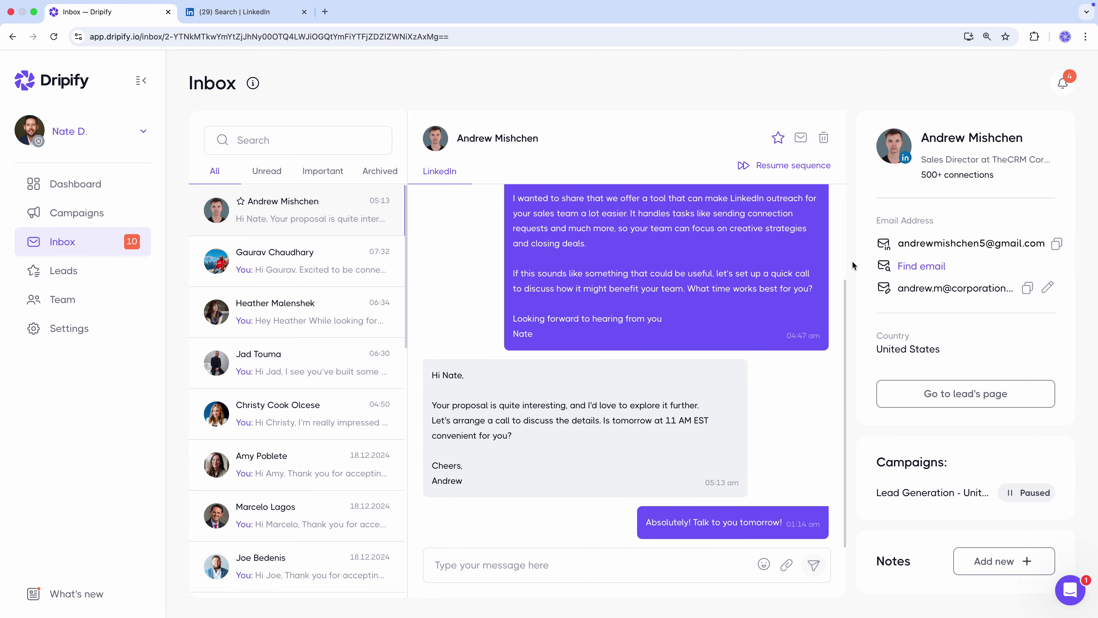
click(986, 558)
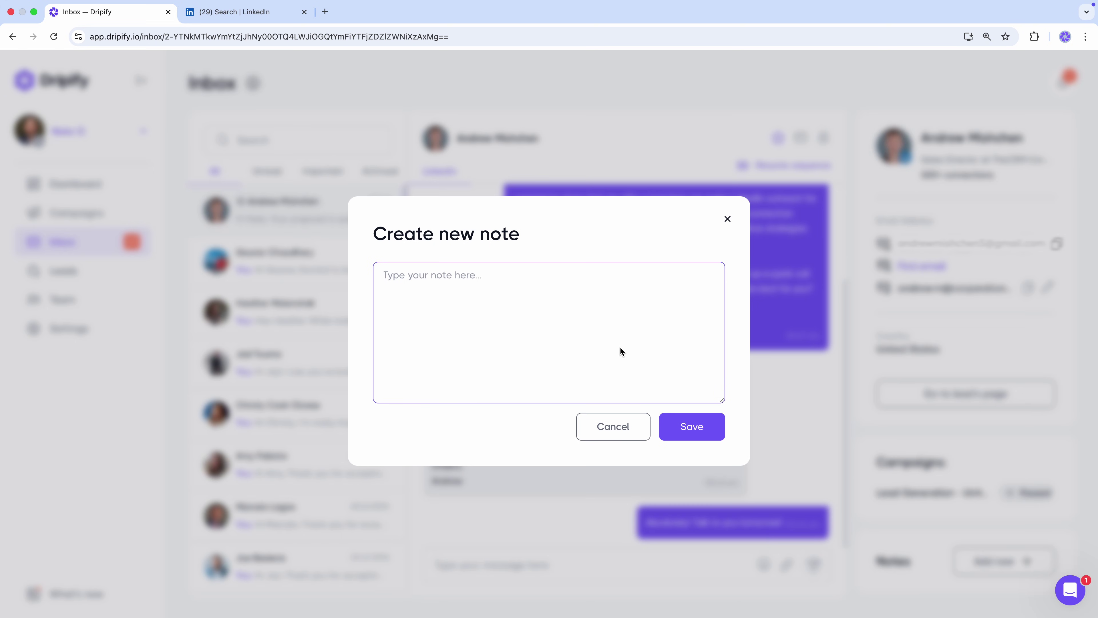
text(Booked a demo)
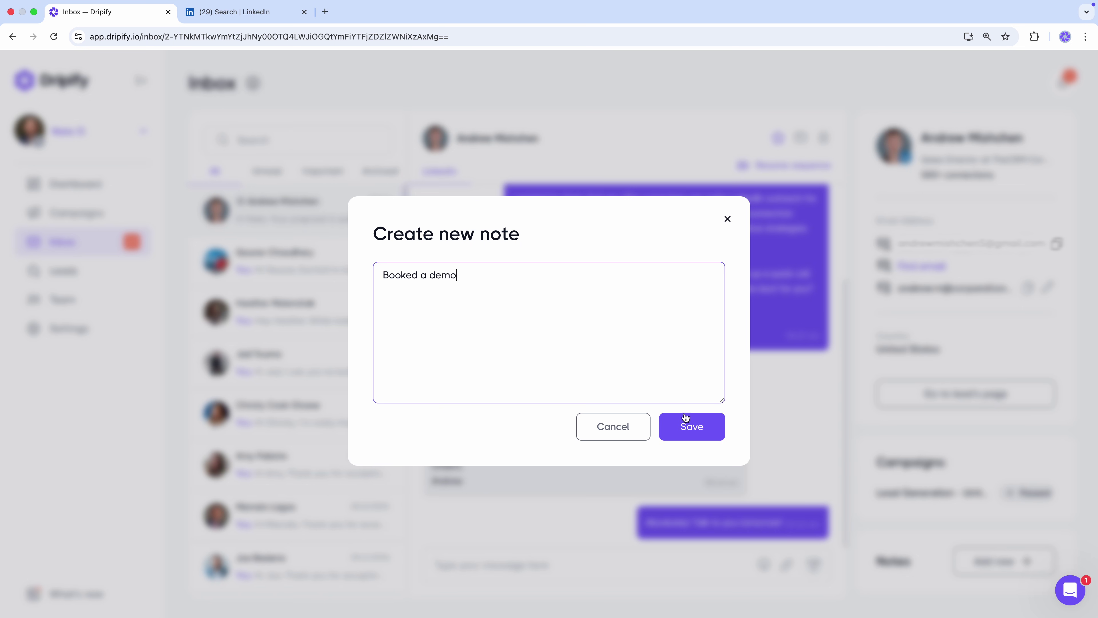
click(692, 427)
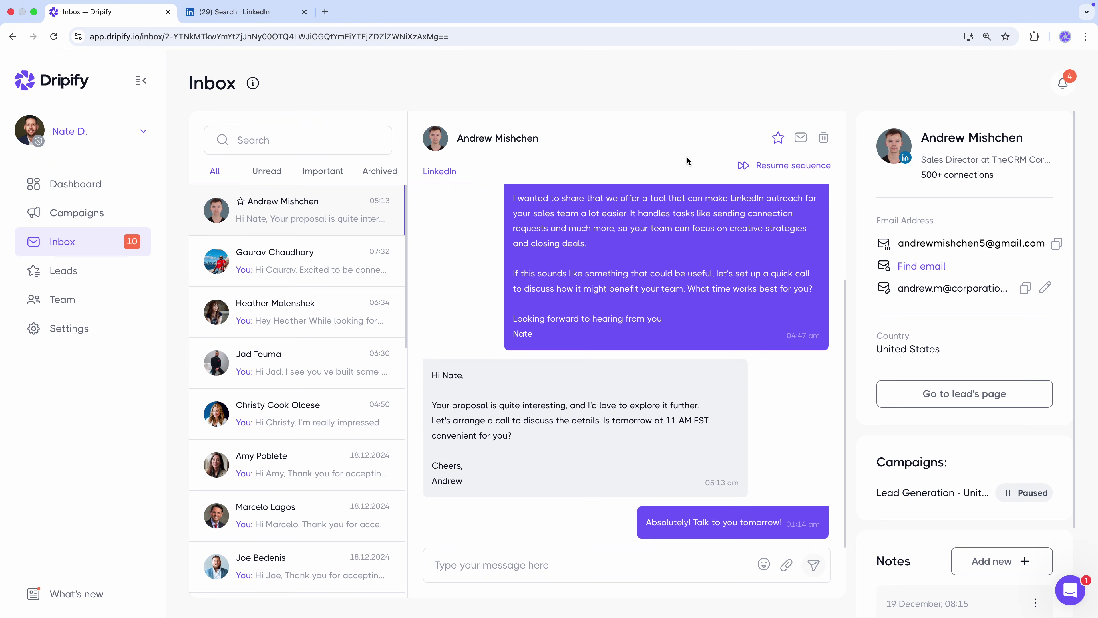
Go to Leads and open a lead's profile page from the table.
click(87, 275)
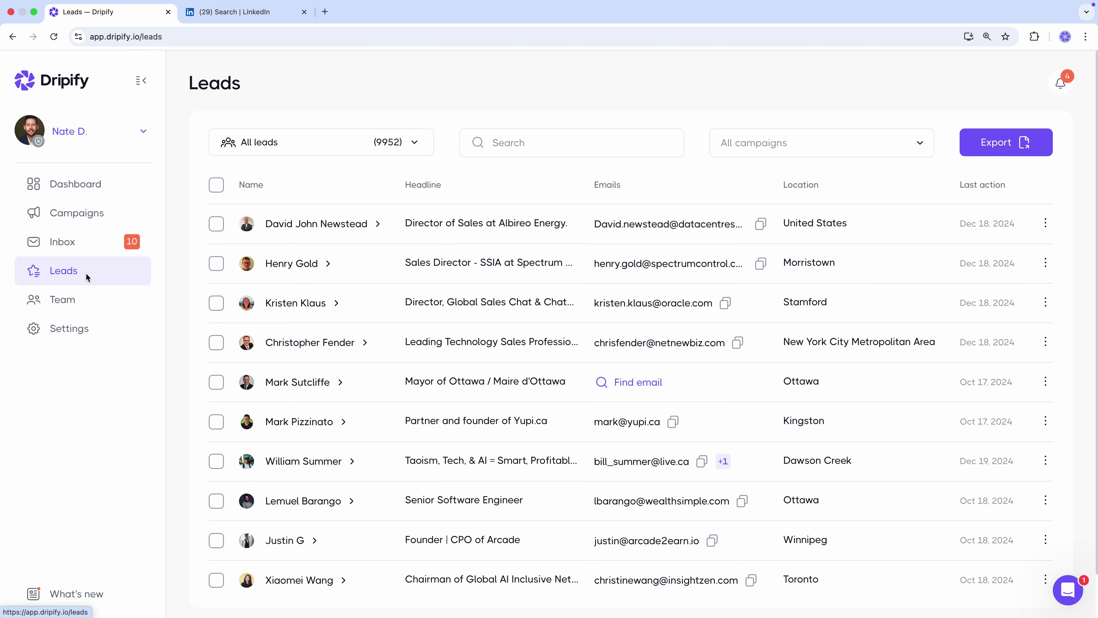
click(611, 385)
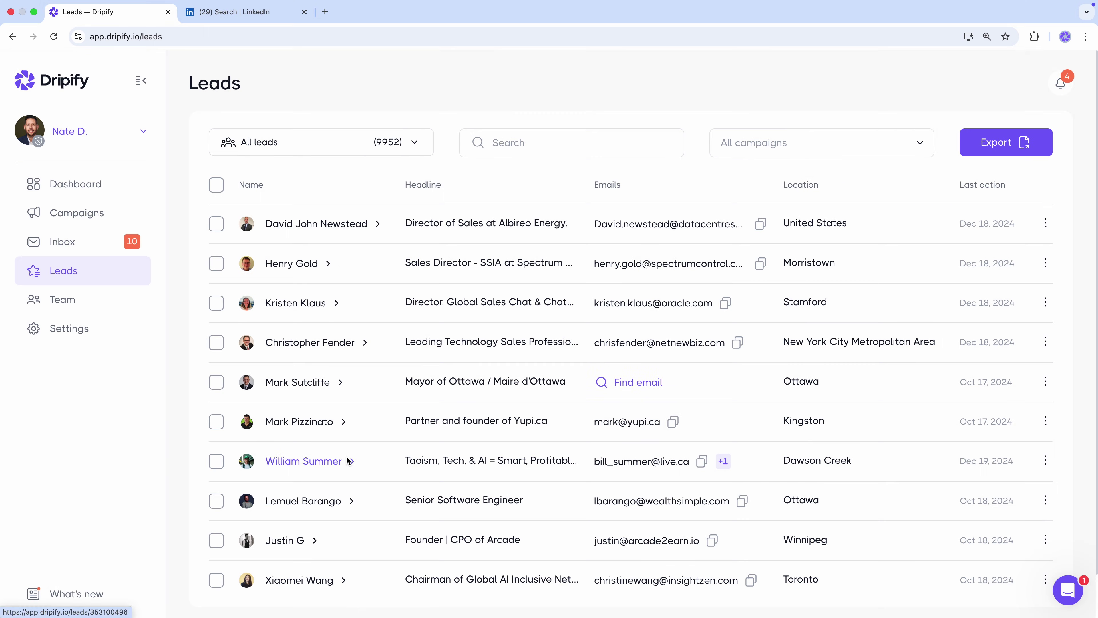
click(346, 458)
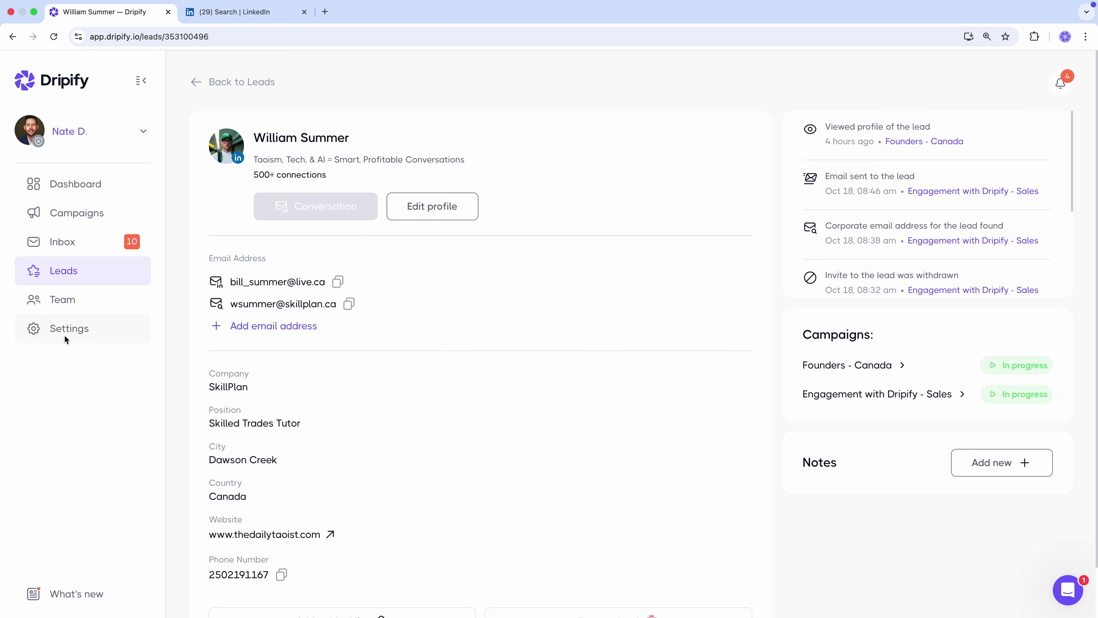
Set daily limits to 50 connection requests and 82 messages, enable Activity control, and save.
click(64, 335)
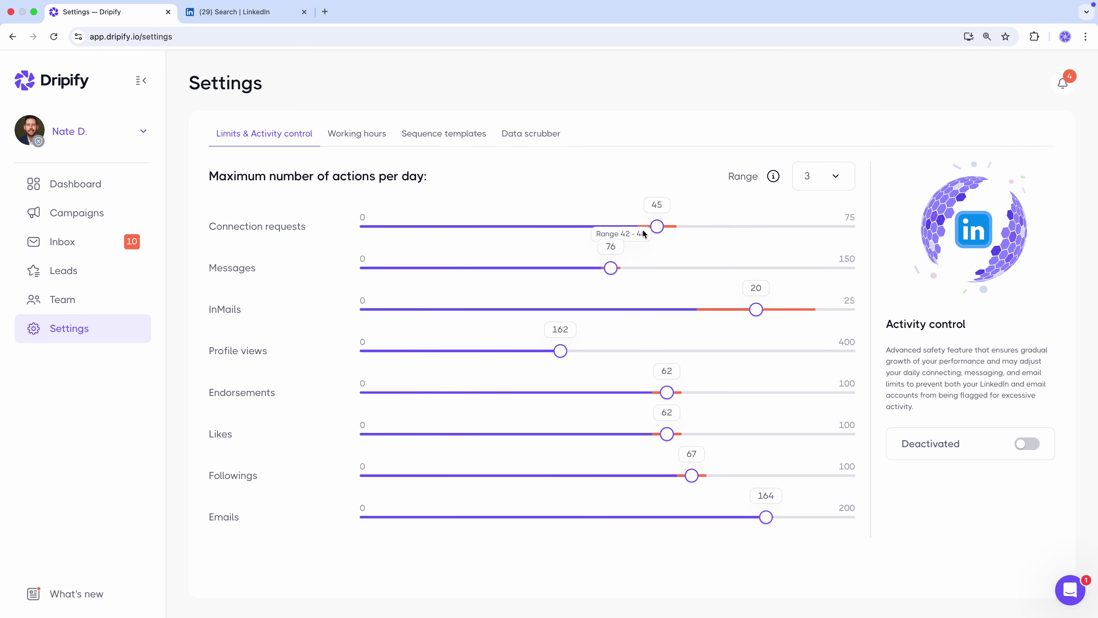
drag(656, 226, 688, 227)
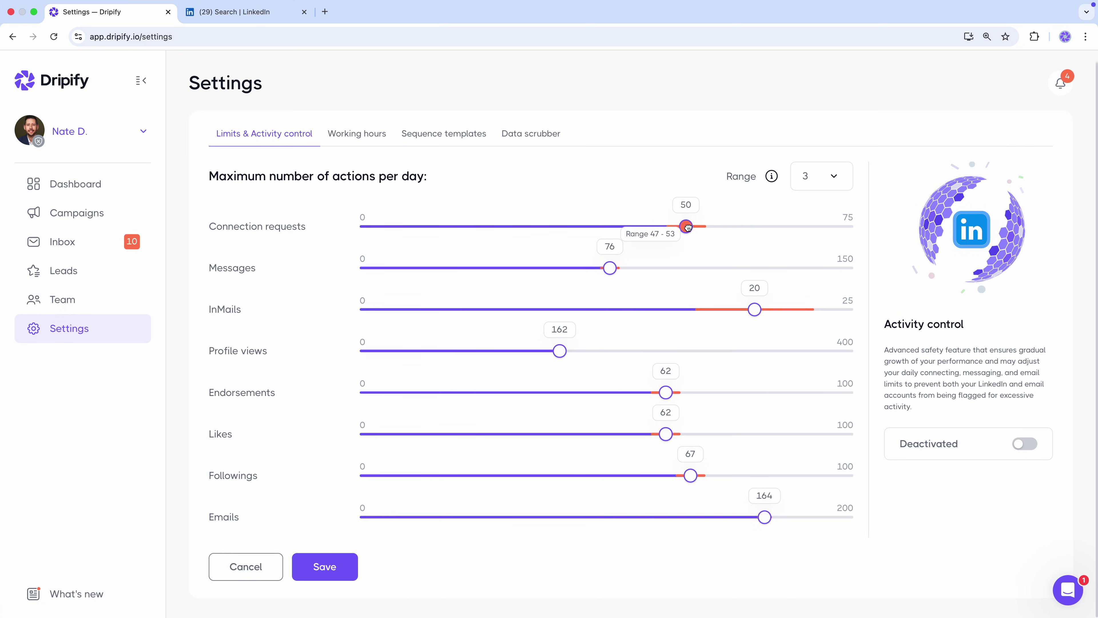
drag(623, 267, 630, 267)
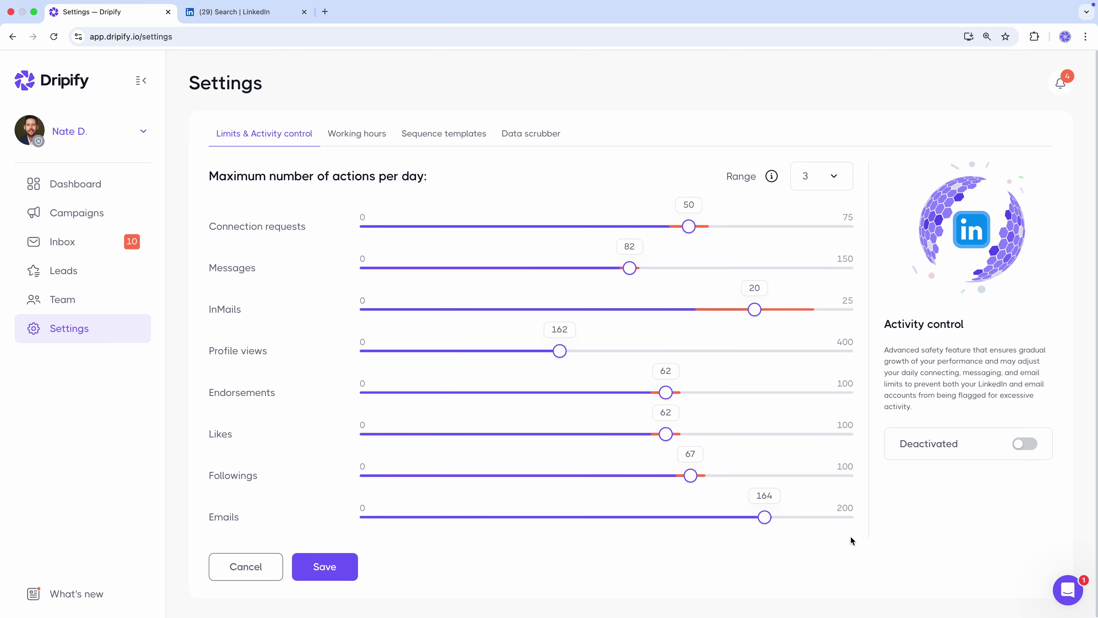
click(1024, 444)
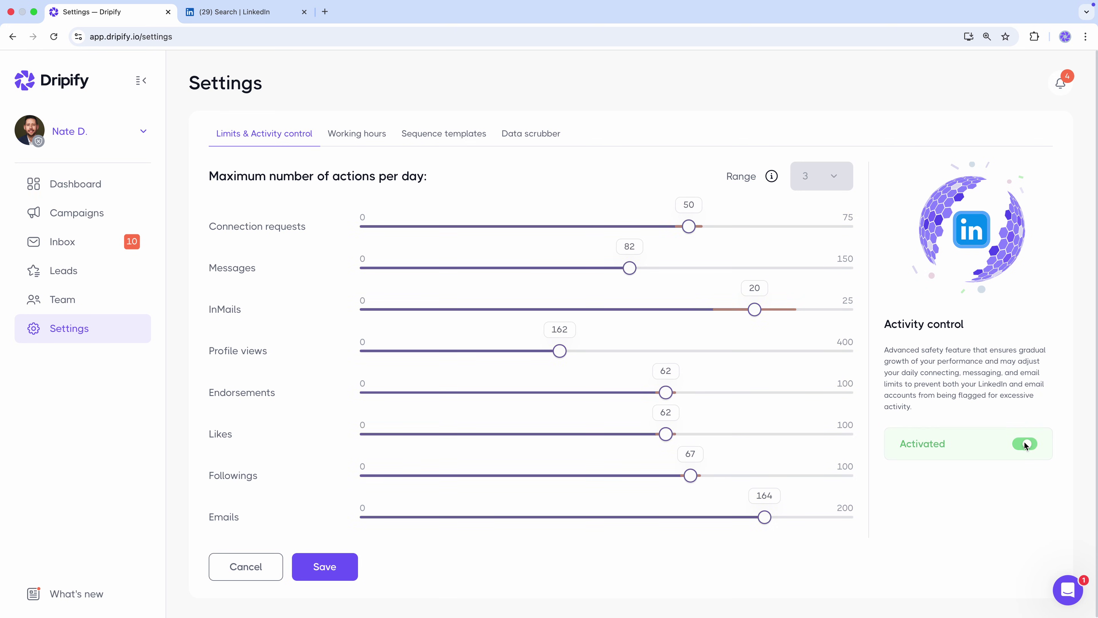
click(340, 568)
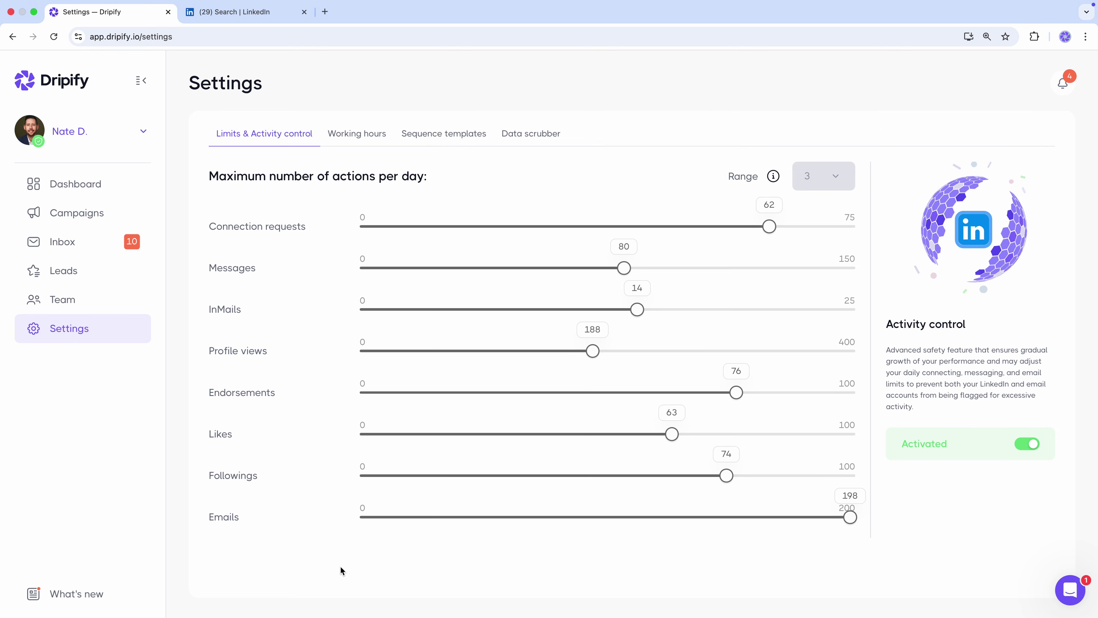
Check the Working hours and Sequence templates tabs, then the Data scrubber list (mr, dr, phd, ceo).
click(363, 139)
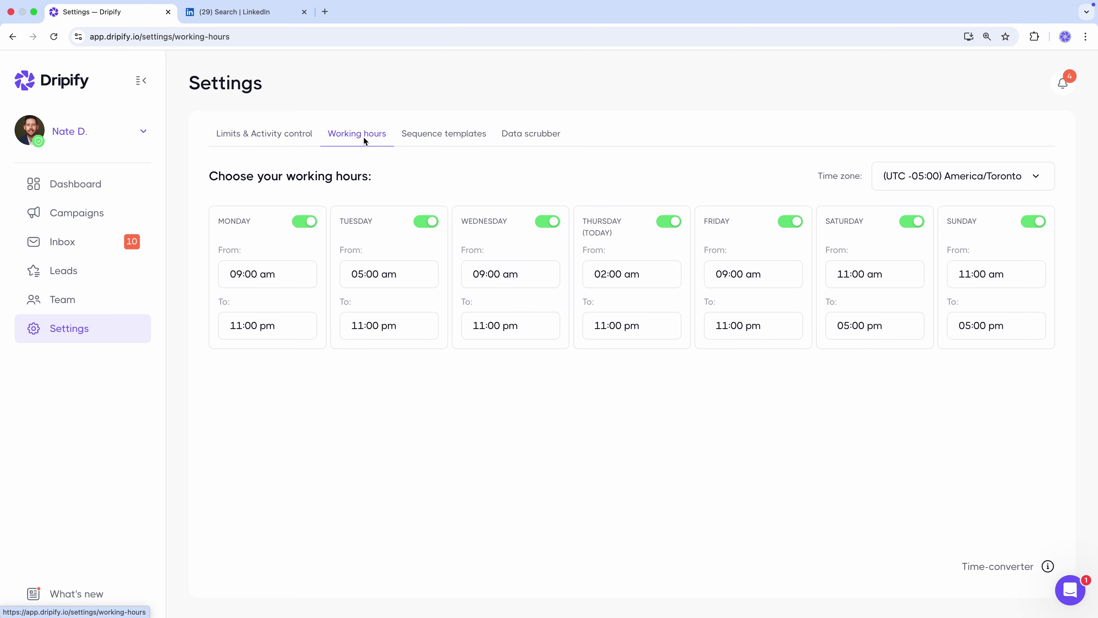
click(422, 134)
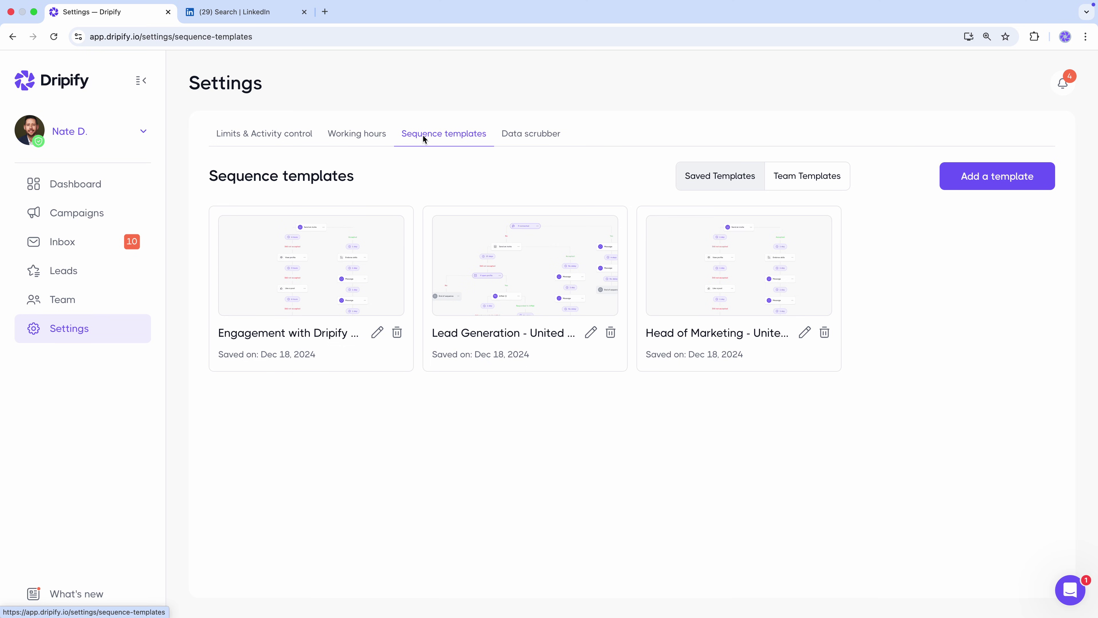
click(514, 136)
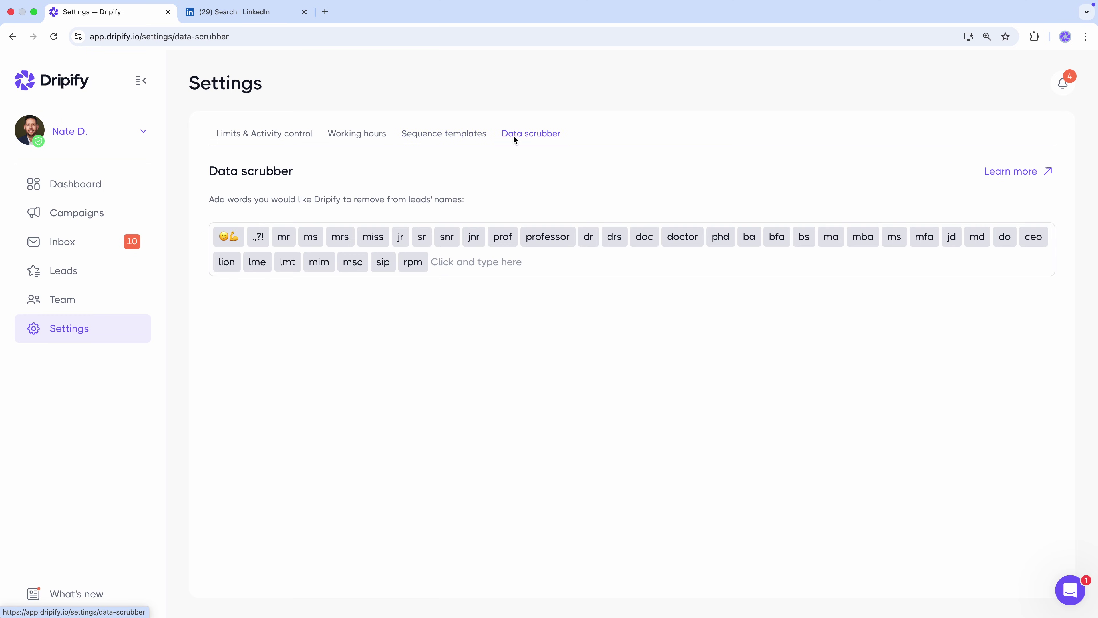